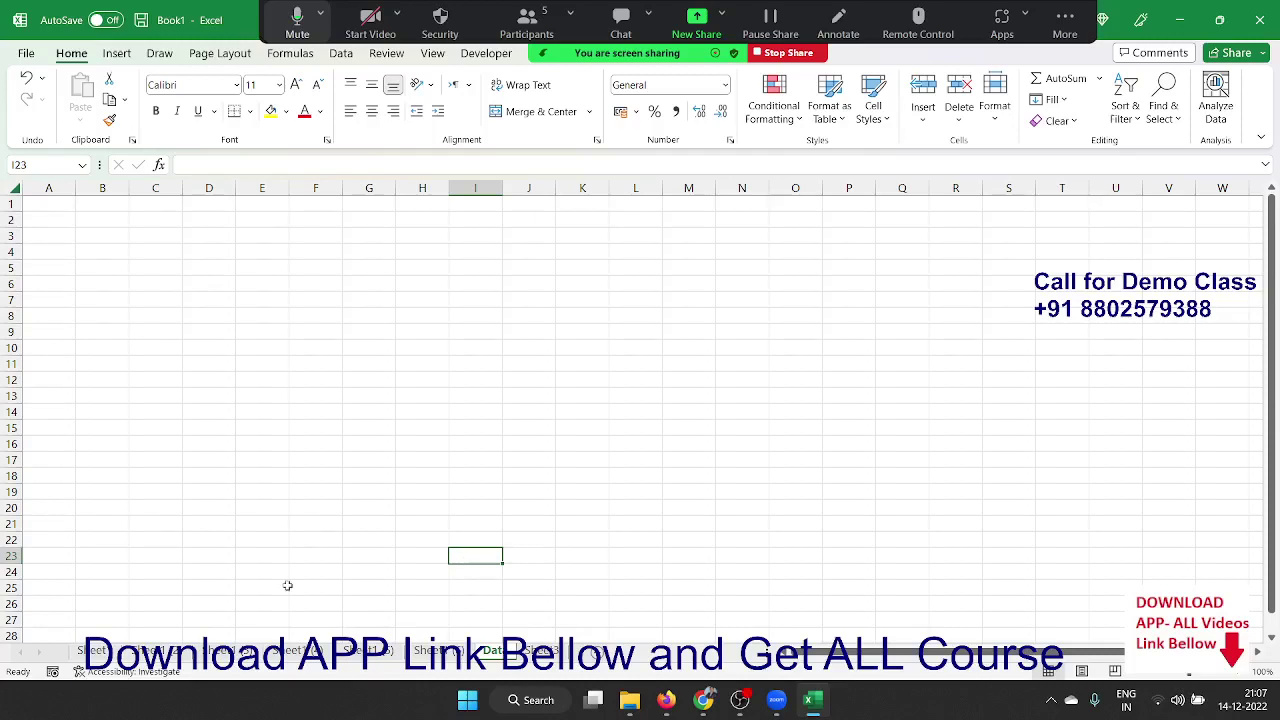
# Look through each monthly data sheet's Name and JAN–SEP score table.
pyautogui.click(422, 650)
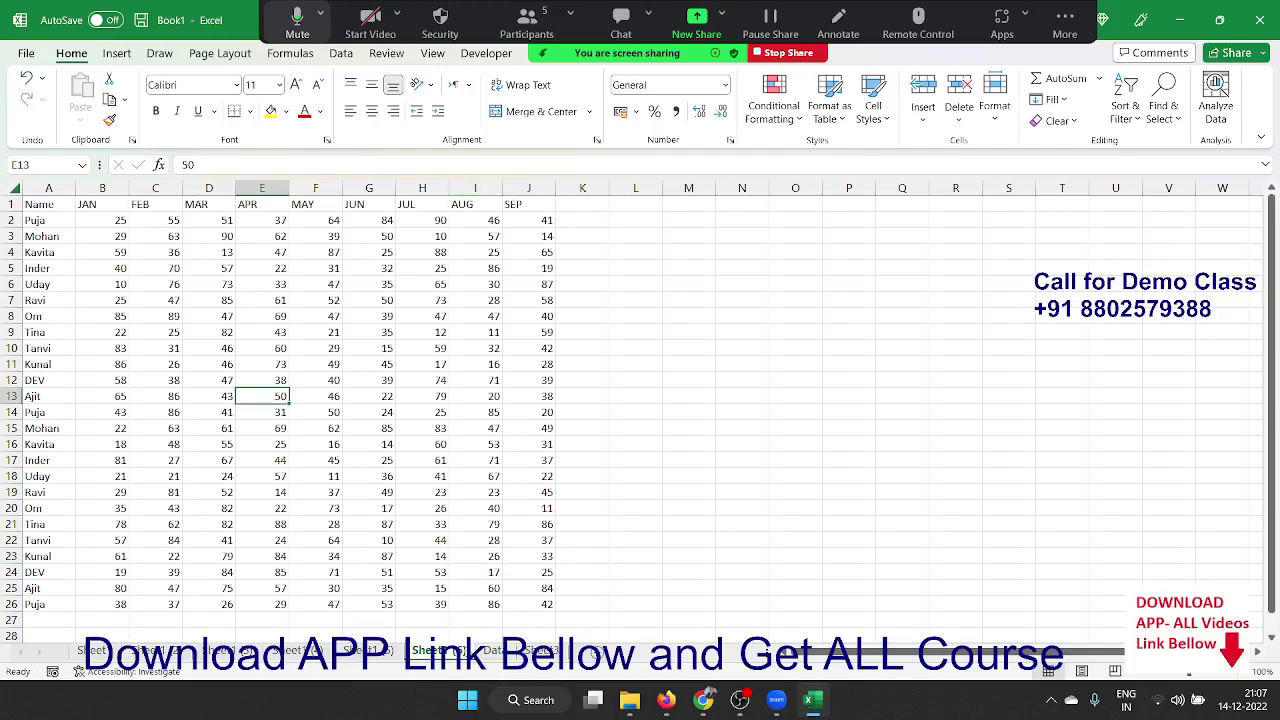
pyautogui.click(350, 650)
pyautogui.click(295, 650)
pyautogui.click(235, 650)
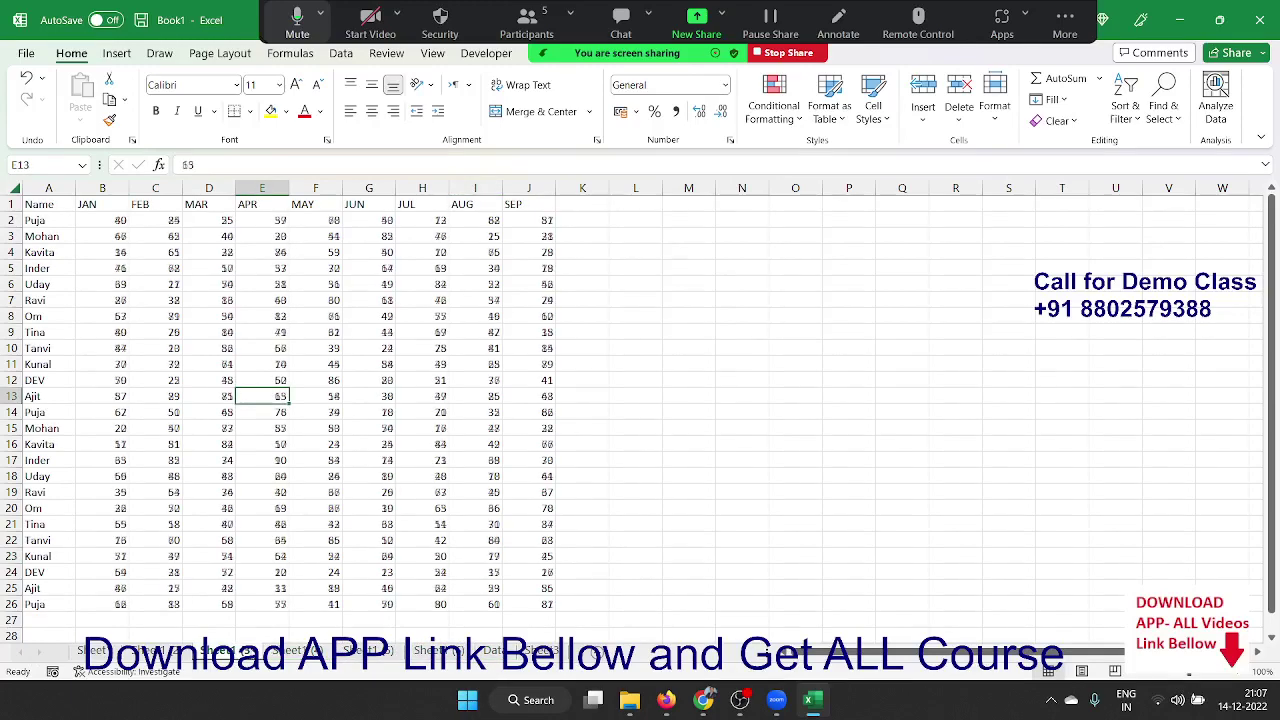
pyautogui.click(155, 650)
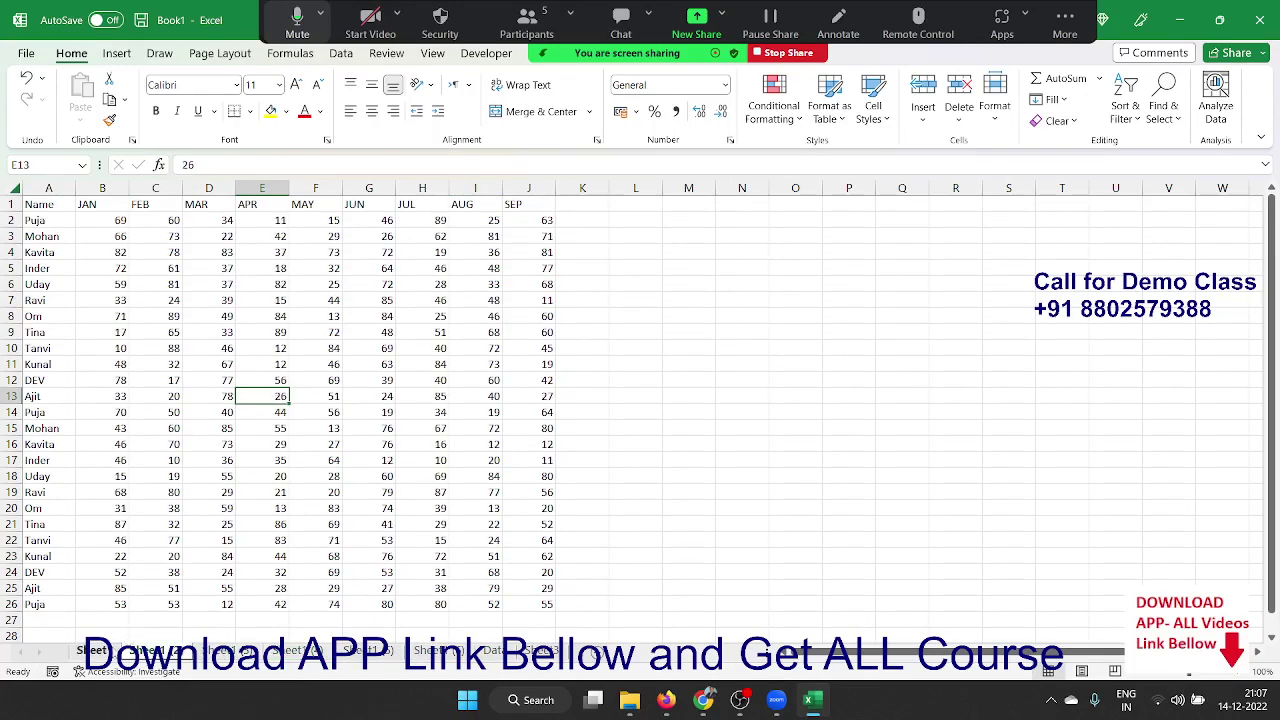
pyautogui.click(92, 650)
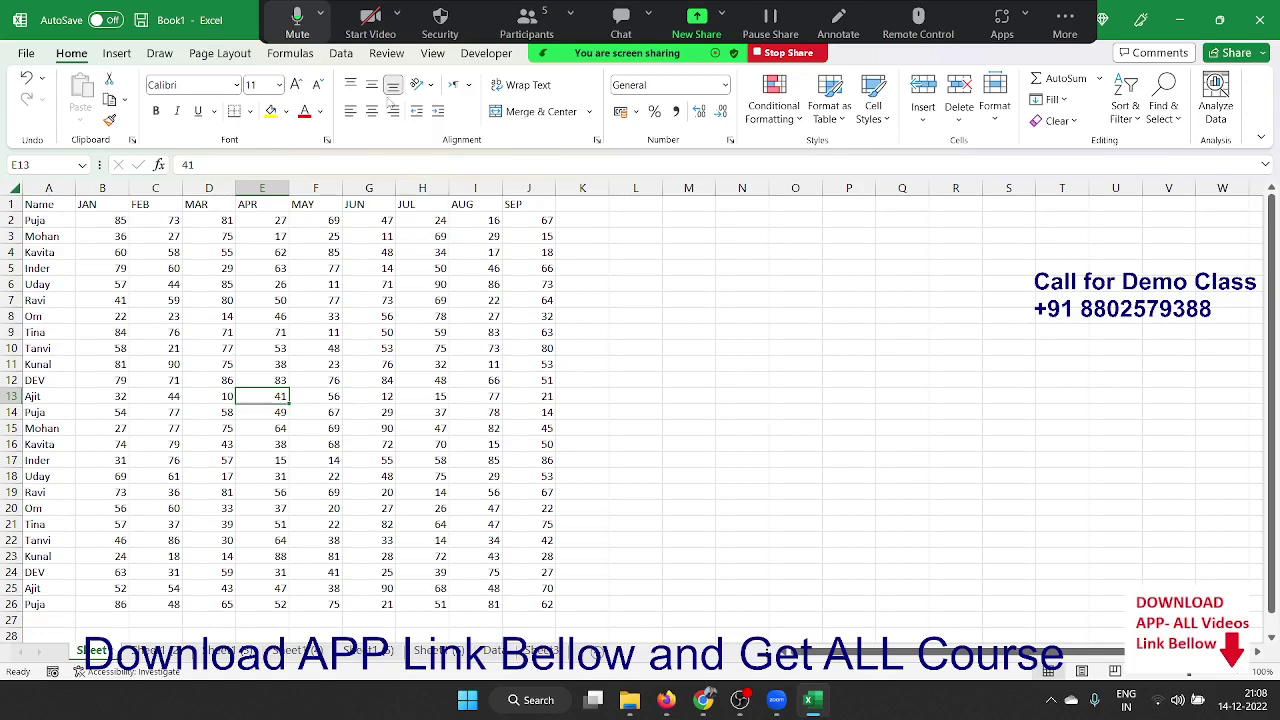
# Delete the blank Sheet3 worksheet from Book1.
pyautogui.click(540, 56)
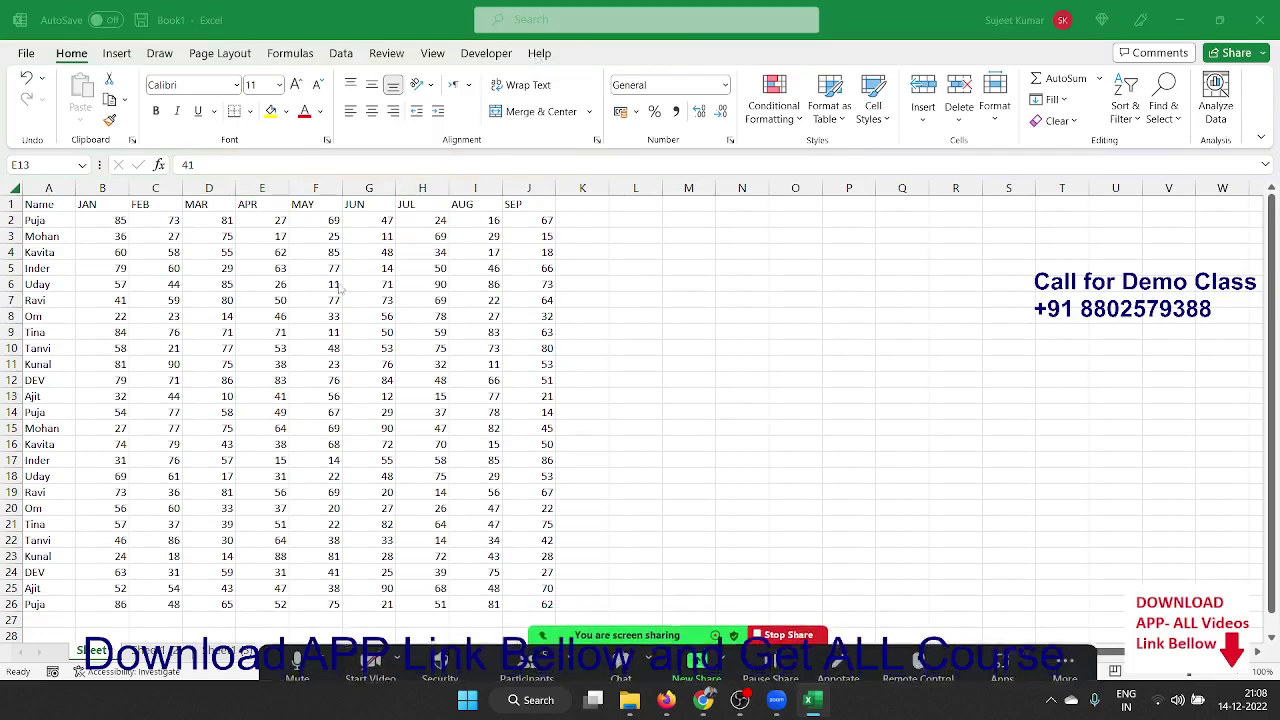
pyautogui.click(262, 396)
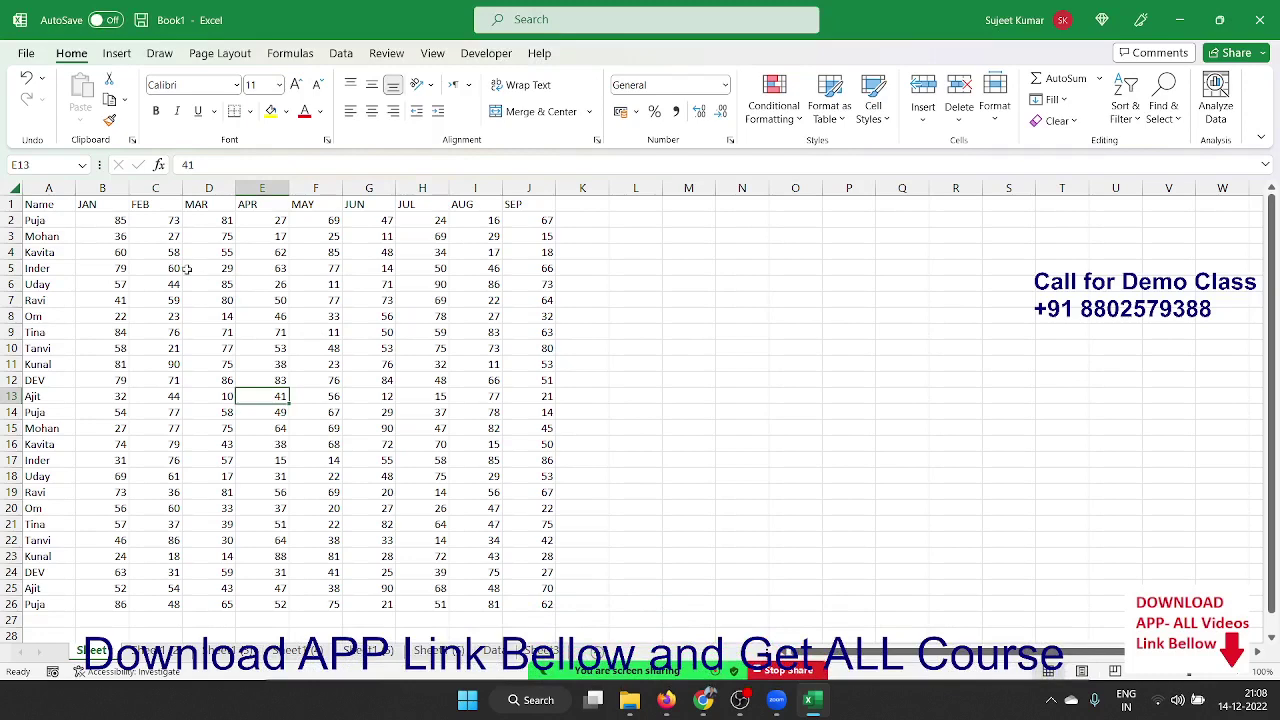
pyautogui.click(94, 221)
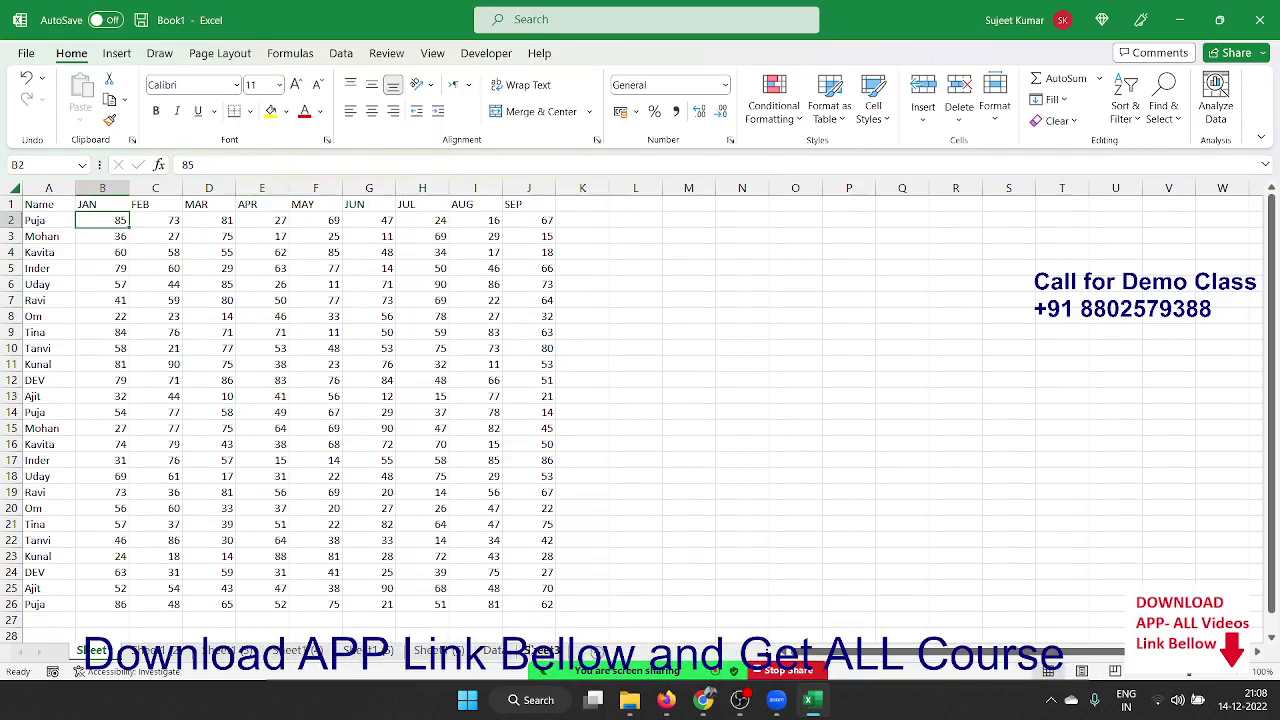
pyautogui.click(541, 651)
pyautogui.rightClick(534, 651)
pyautogui.click(566, 434)
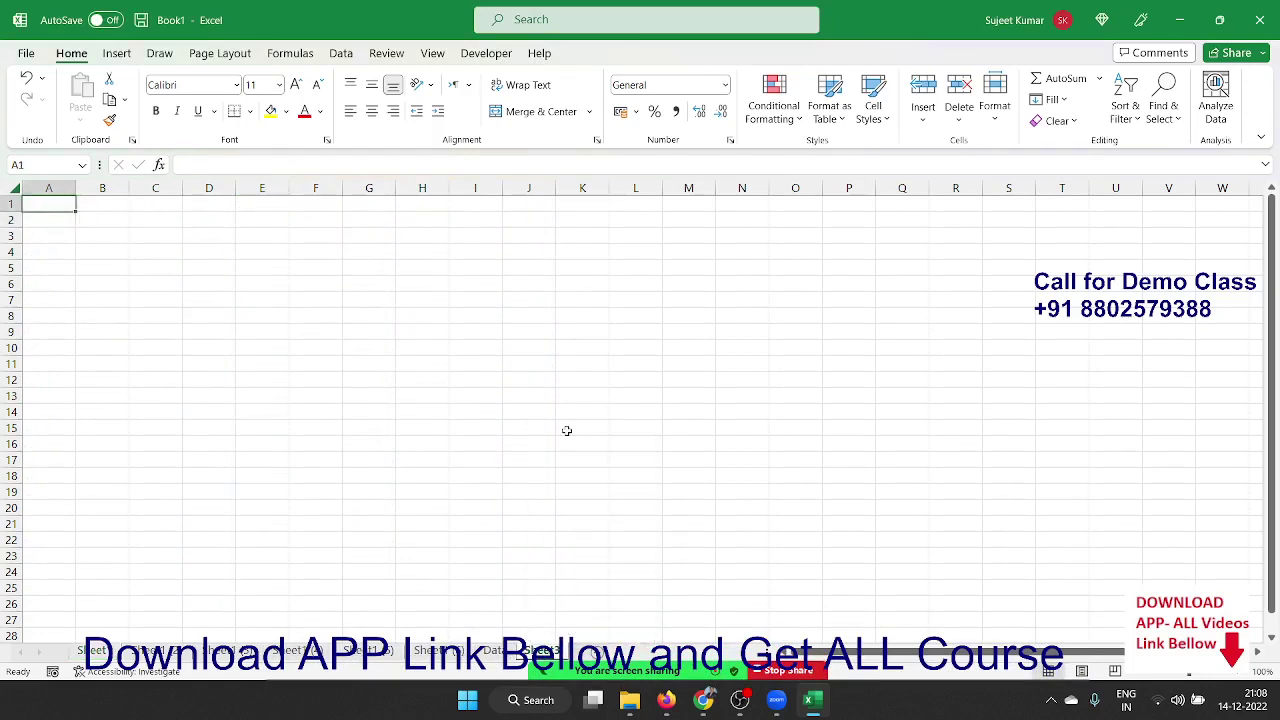
# Open the Visual Basic editor and snap it left, with the workbook on the right.
pyautogui.click(486, 53)
pyautogui.click(34, 100)
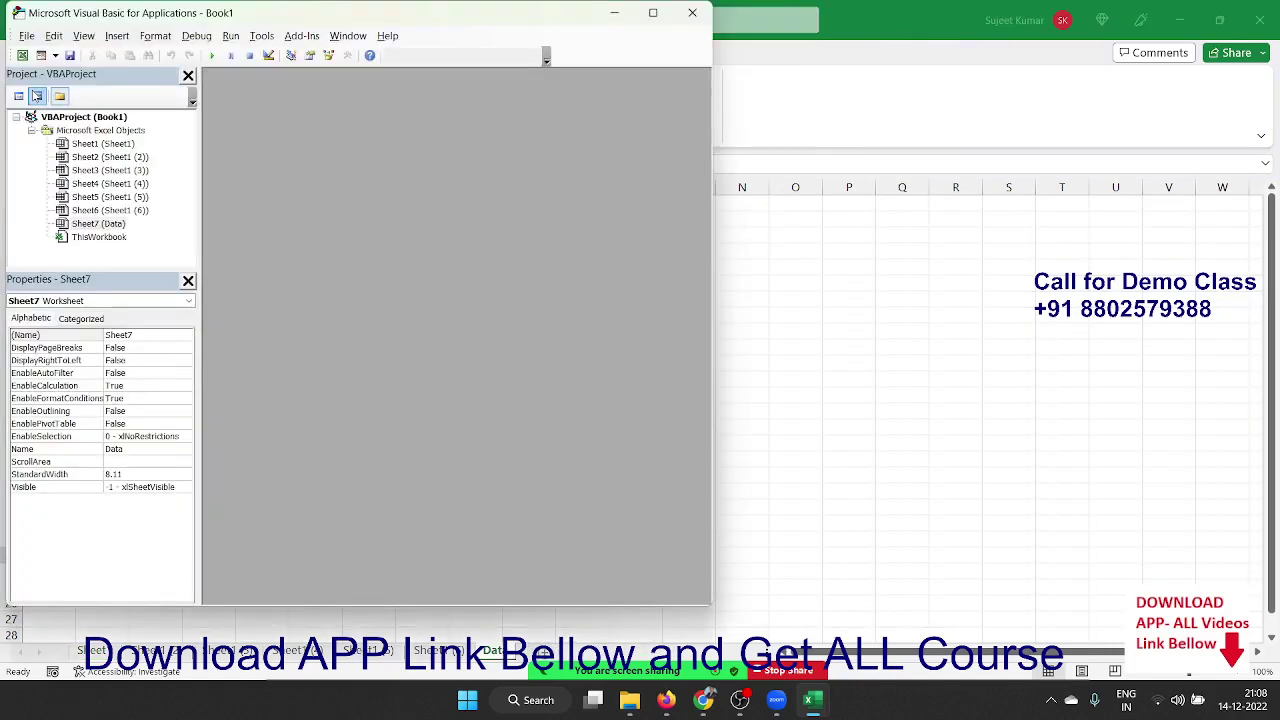
pyautogui.doubleClick(463, 15)
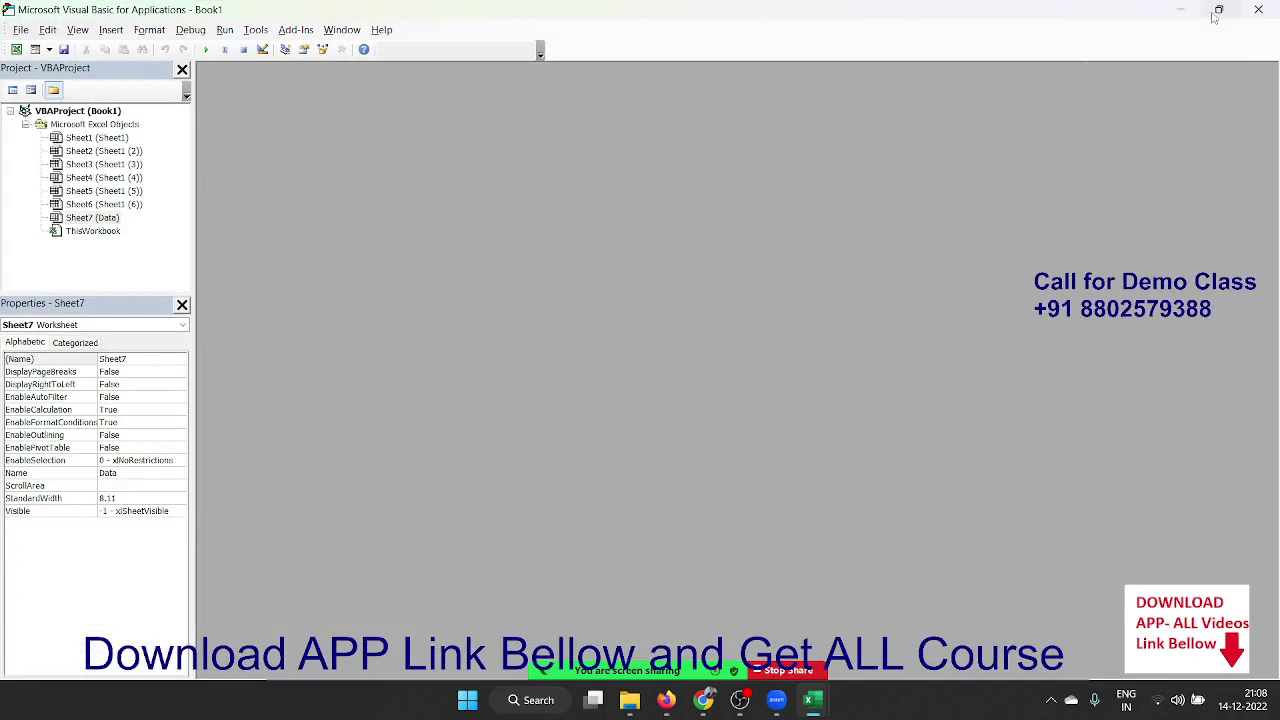
pyautogui.moveTo(1213, 17)
pyautogui.click(1113, 48)
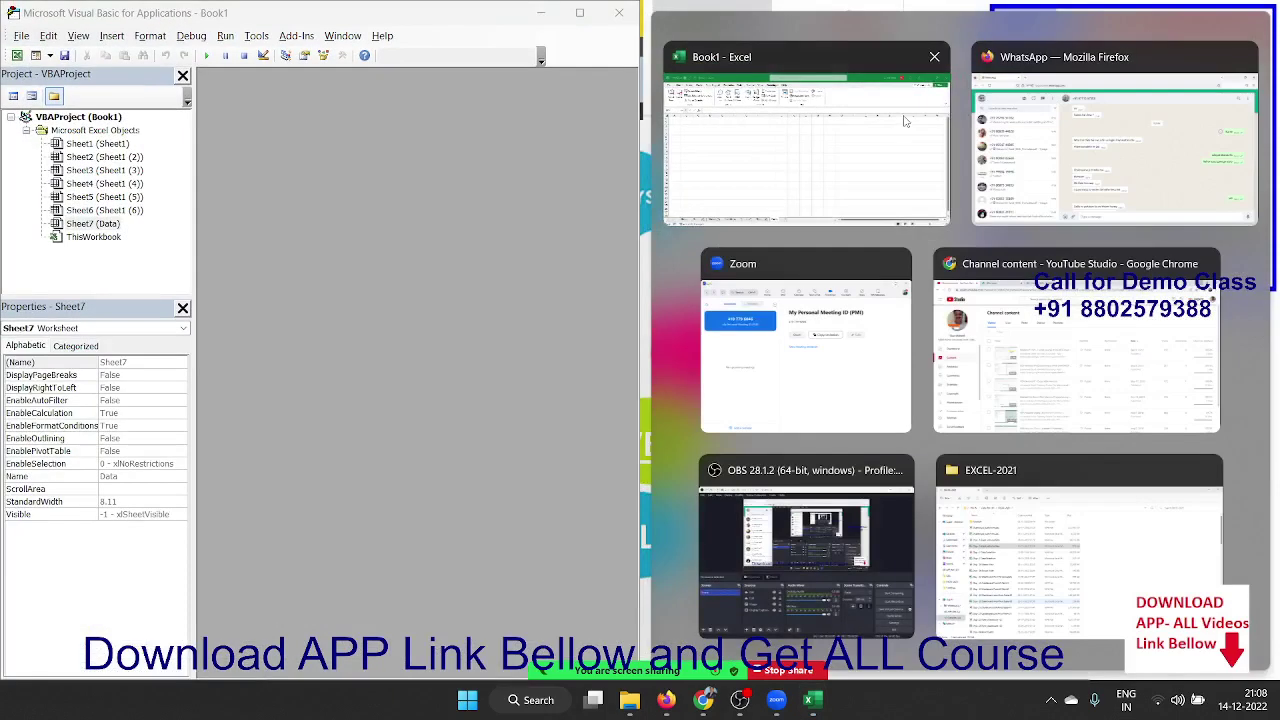
pyautogui.click(905, 120)
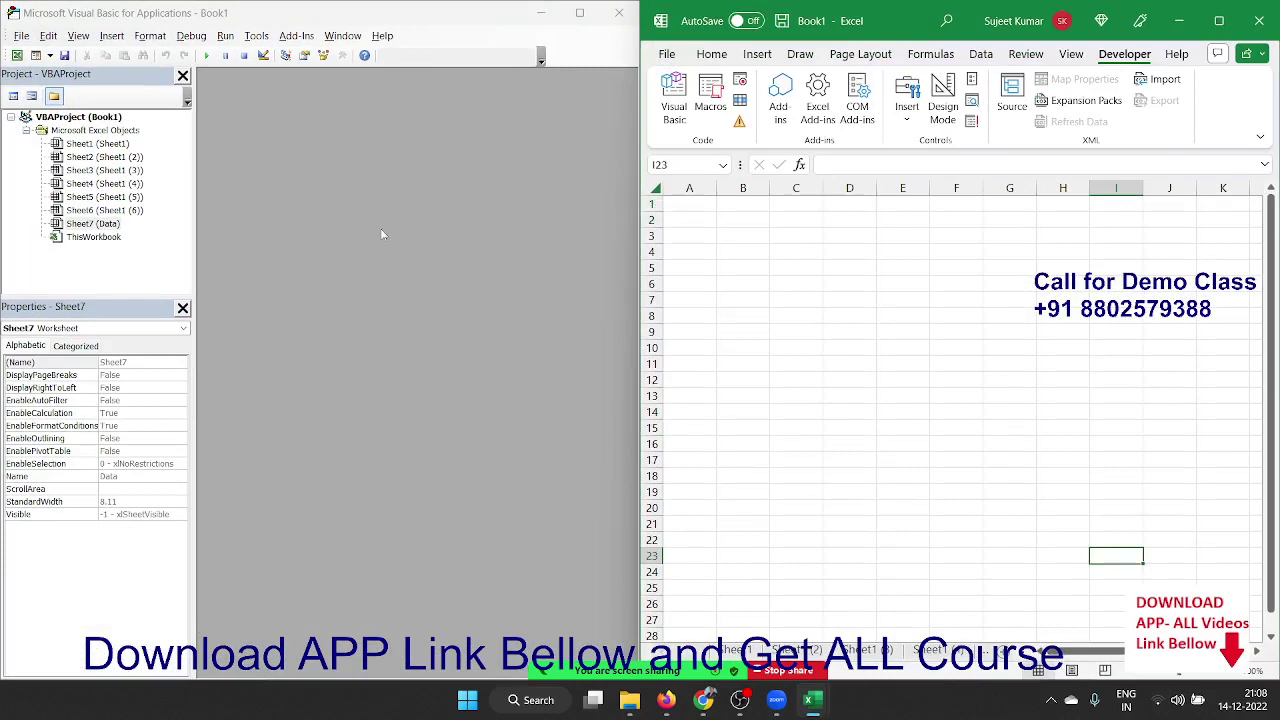
# Narrow the project panes and insert a new Module1.
pyautogui.moveTo(193, 208); pyautogui.dragTo(151, 208)
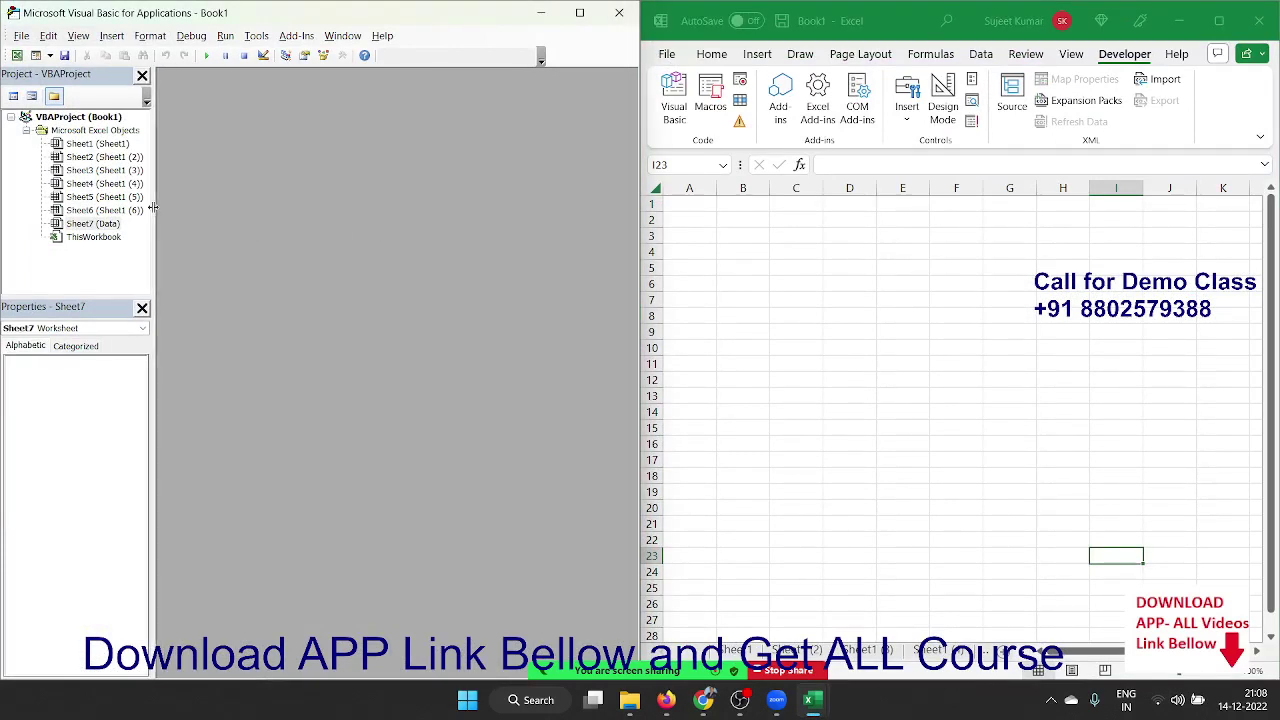
pyautogui.click(111, 35)
pyautogui.click(138, 89)
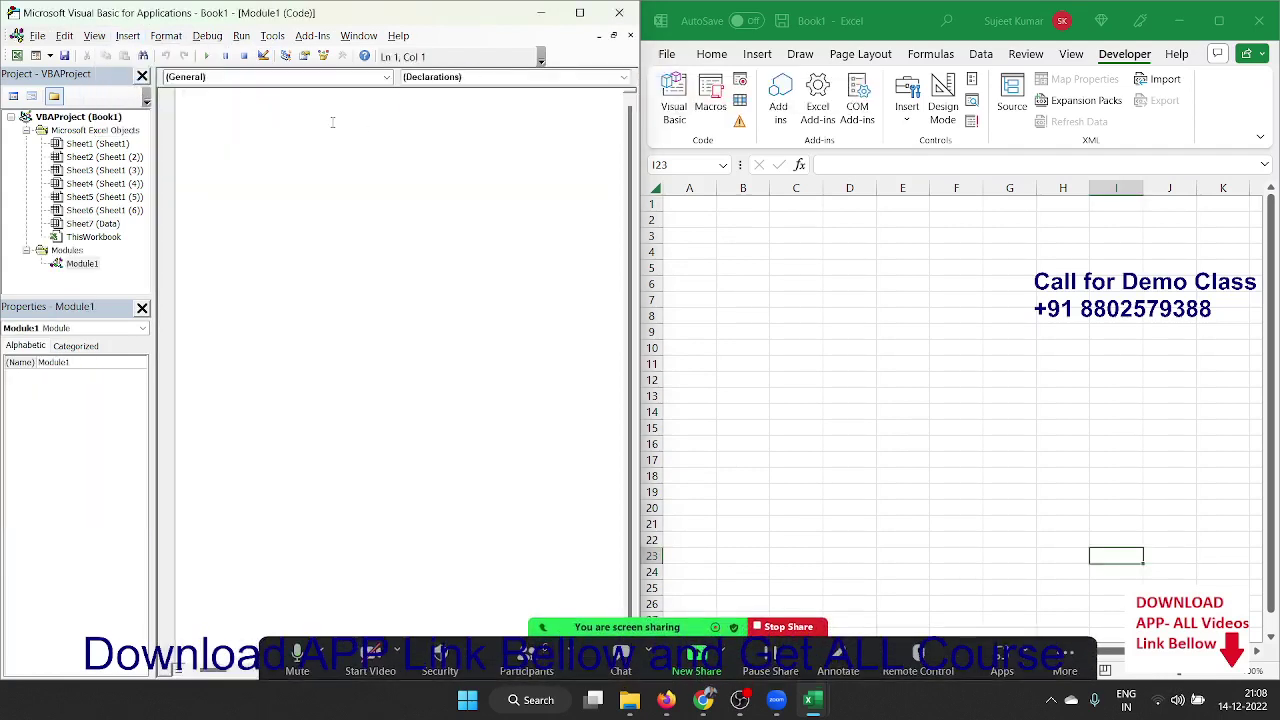
# Write Sub loop_pr() in Module1 so End Sub is added, with the Data sheet showing.
pyautogui.write('sub')
pyautogui.write('loo')
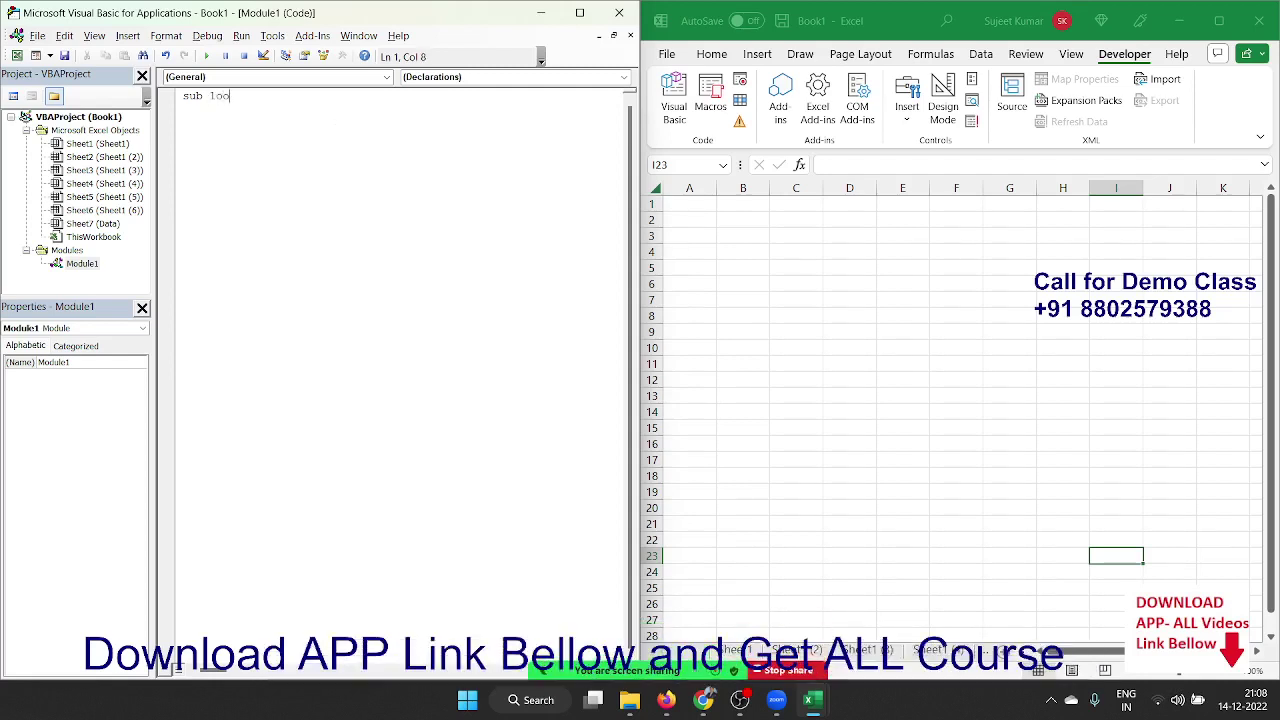
pyautogui.write('p_pr')
pyautogui.write('()')
pyautogui.press('Return')
pyautogui.press('Return')
pyautogui.press('Return')
pyautogui.press('Return')
pyautogui.press('Return')
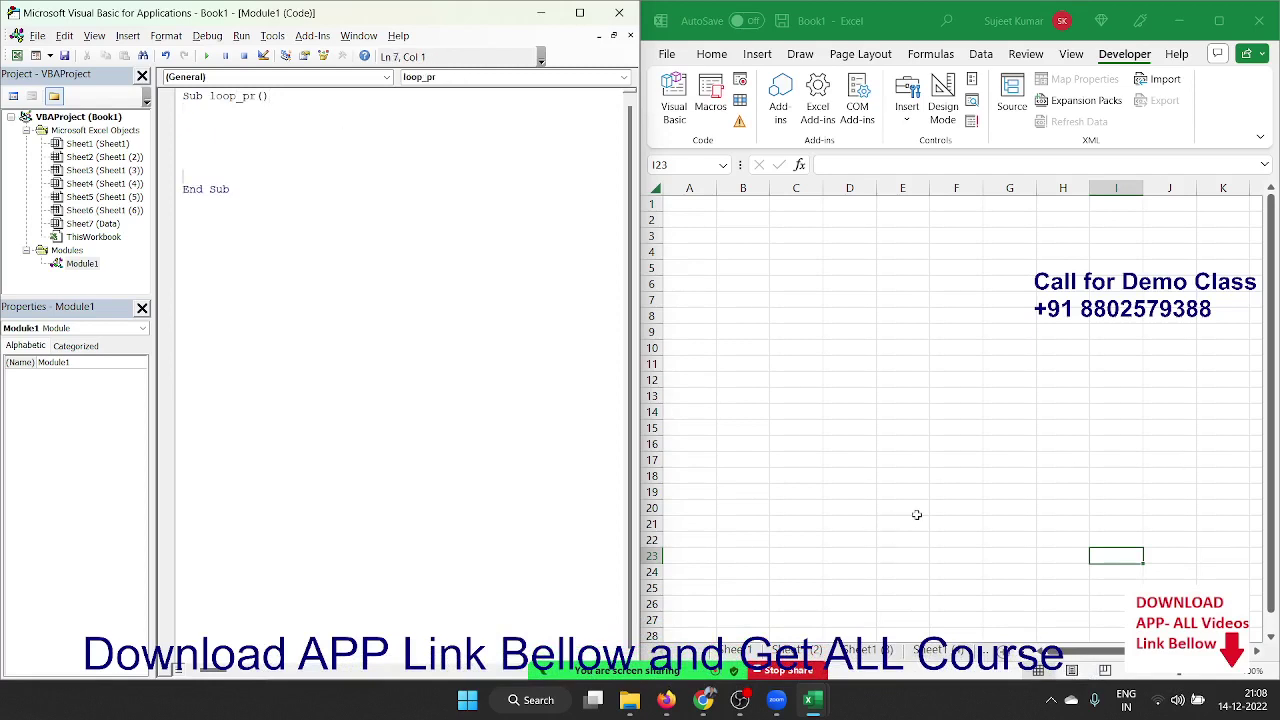
pyautogui.scroll(-3, 916, 514)
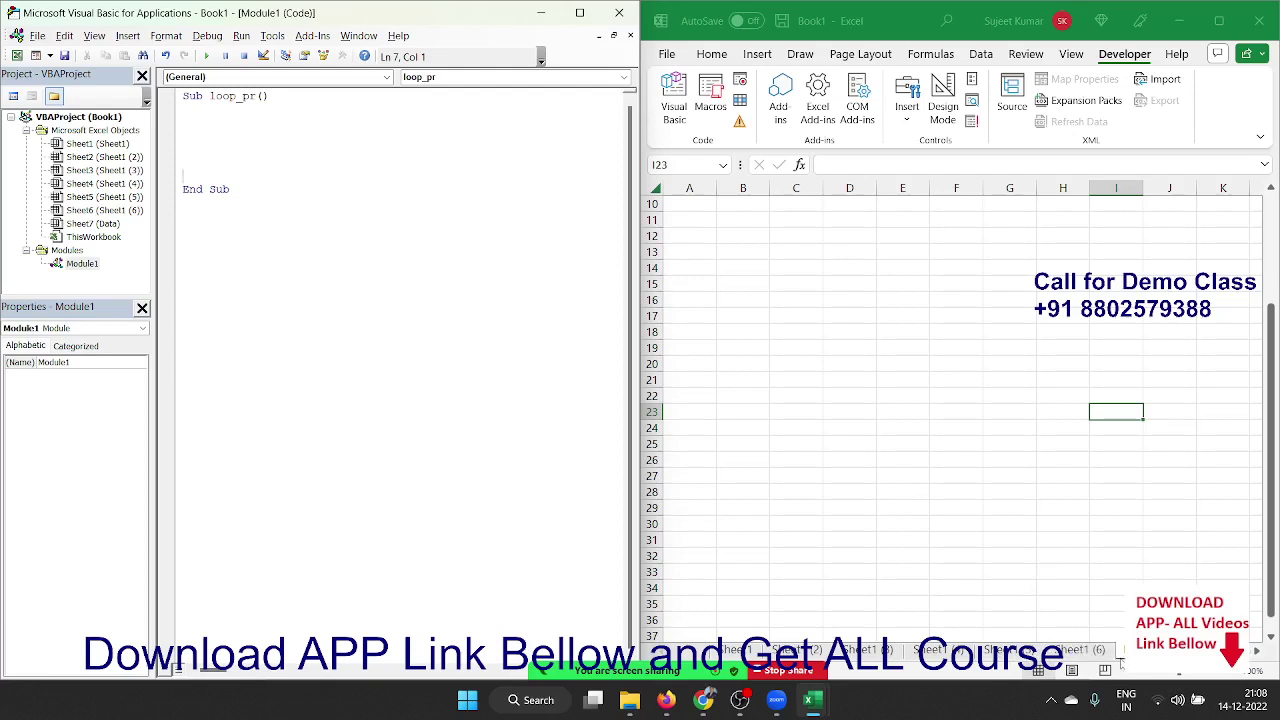
pyautogui.click(1120, 660)
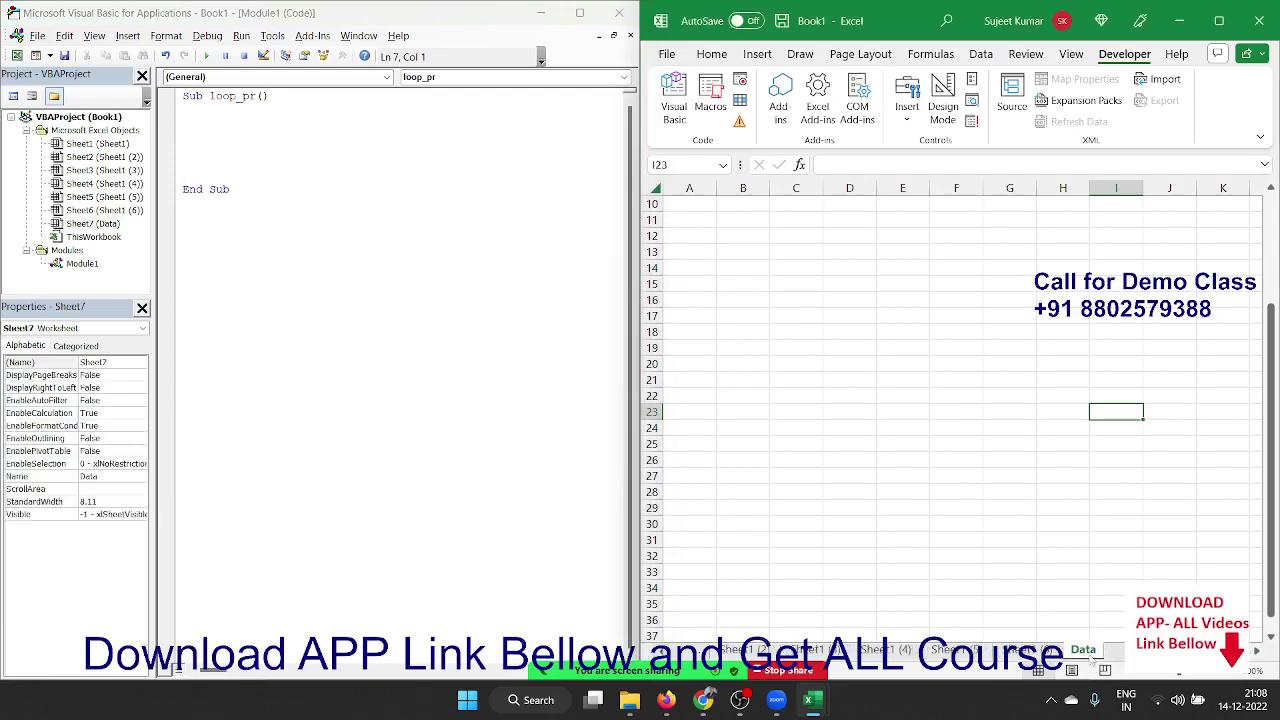
pyautogui.click(203, 77)
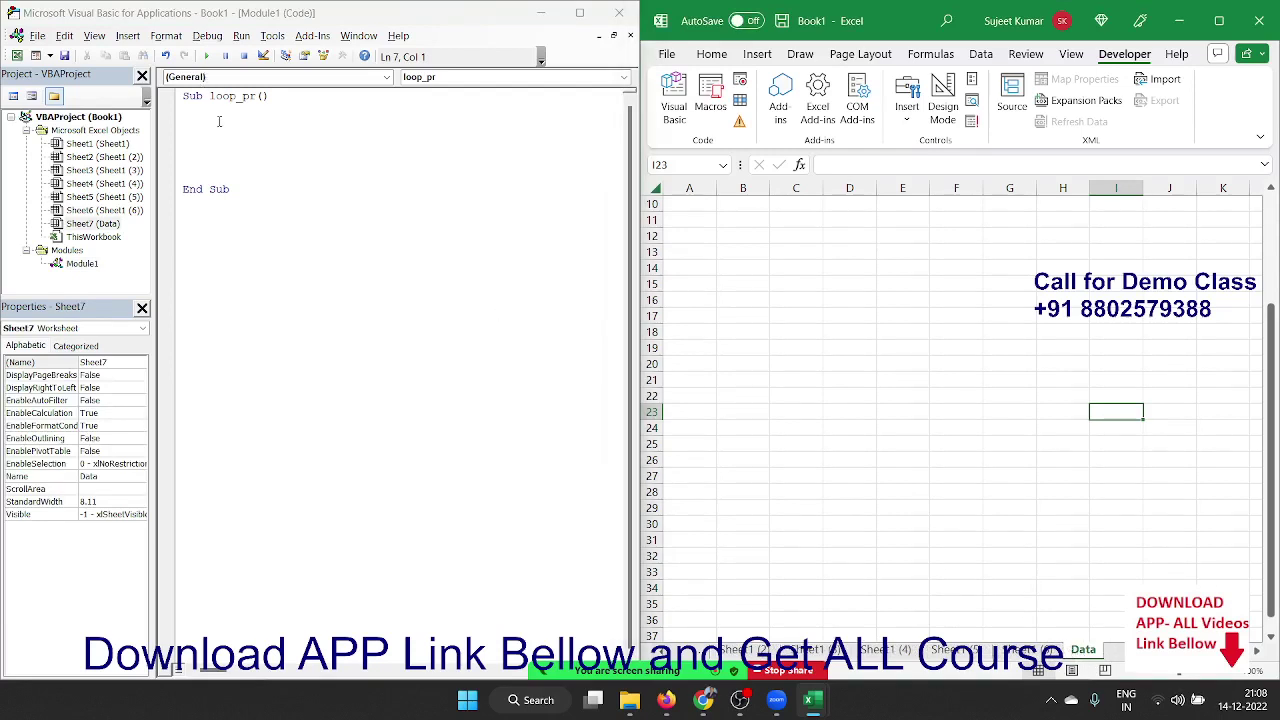
pyautogui.click(219, 121)
# Add a For i = 1 To Sheets.Count - 1 … Next loop with blank body lines.
pyautogui.write('for')
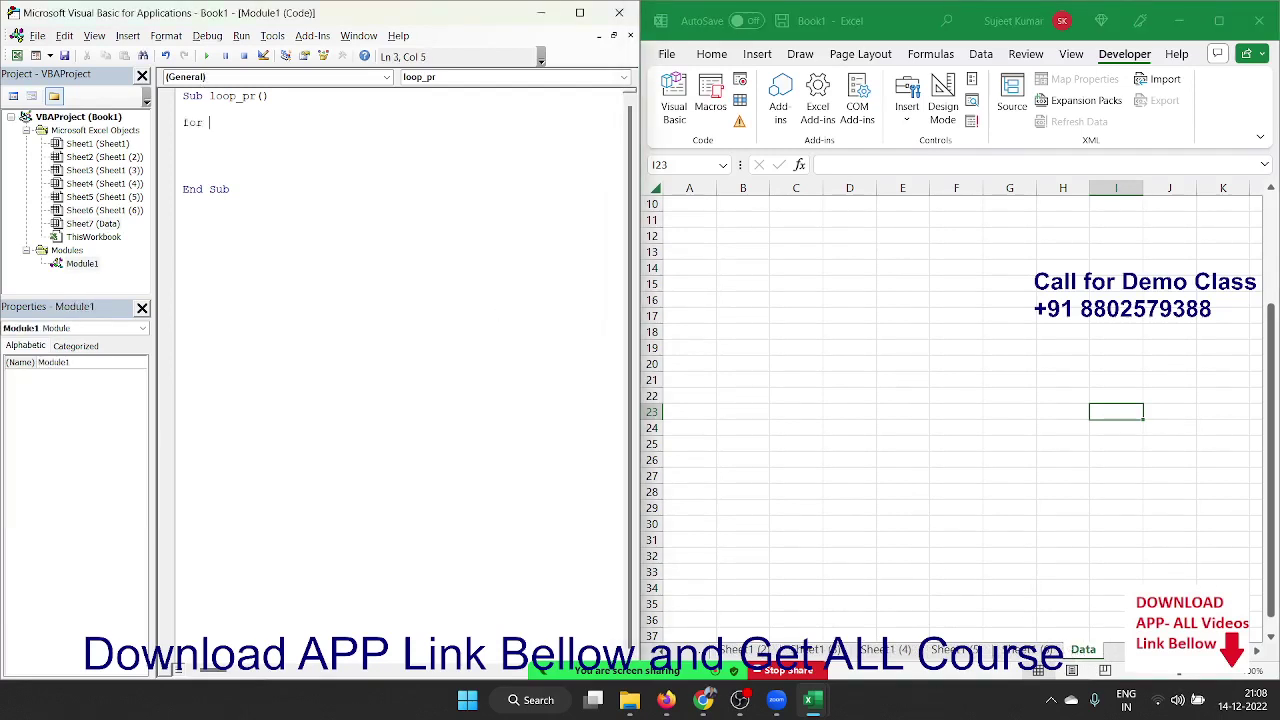
pyautogui.write('i = ')
pyautogui.write('1 tosh')
pyautogui.write('eets.')
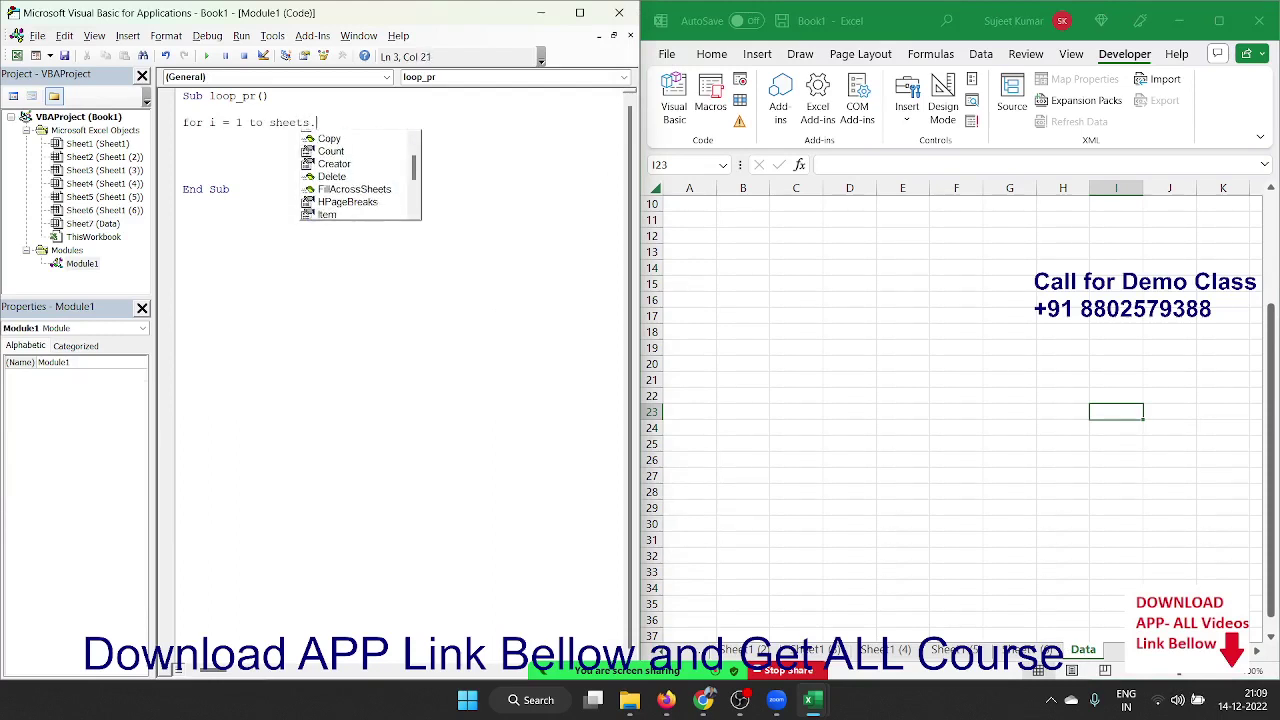
pyautogui.write('cou ')
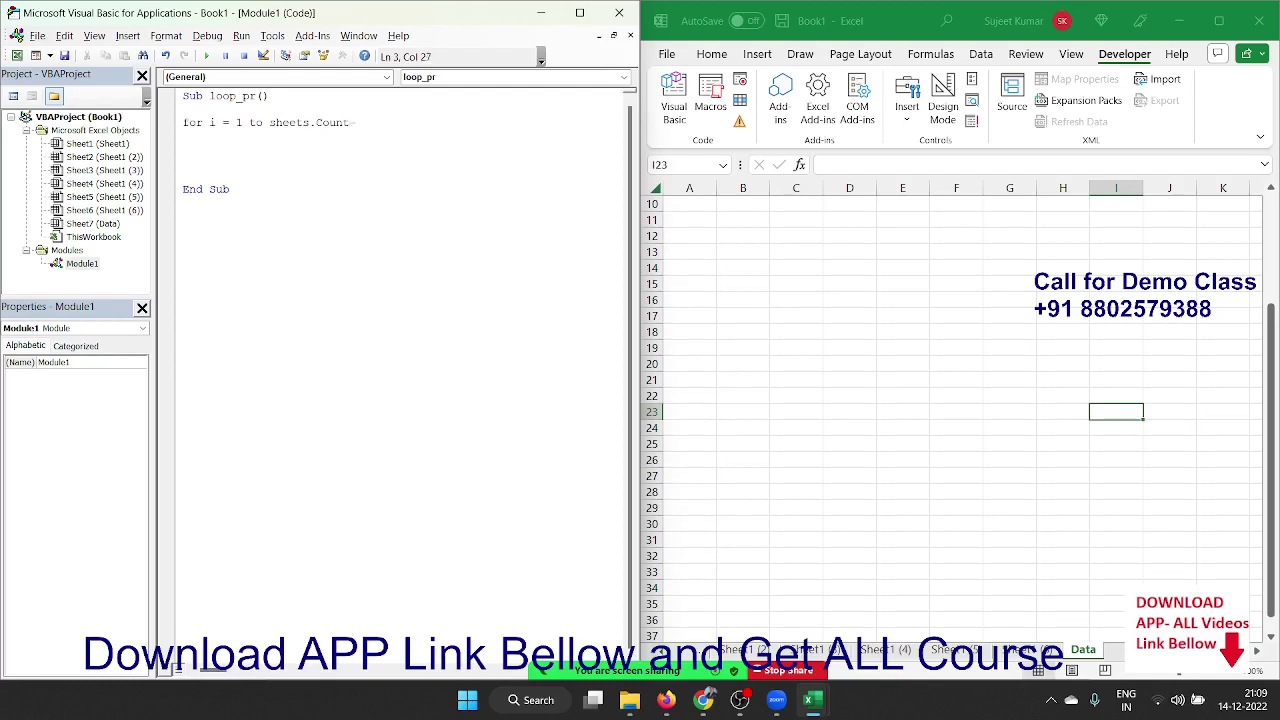
pyautogui.write('- 1')
pyautogui.press('Return')
pyautogui.press('Return')
pyautogui.press('Return')
pyautogui.write('ne')
pyautogui.write('xt')
pyautogui.press('Return')
pyautogui.click(183, 148)
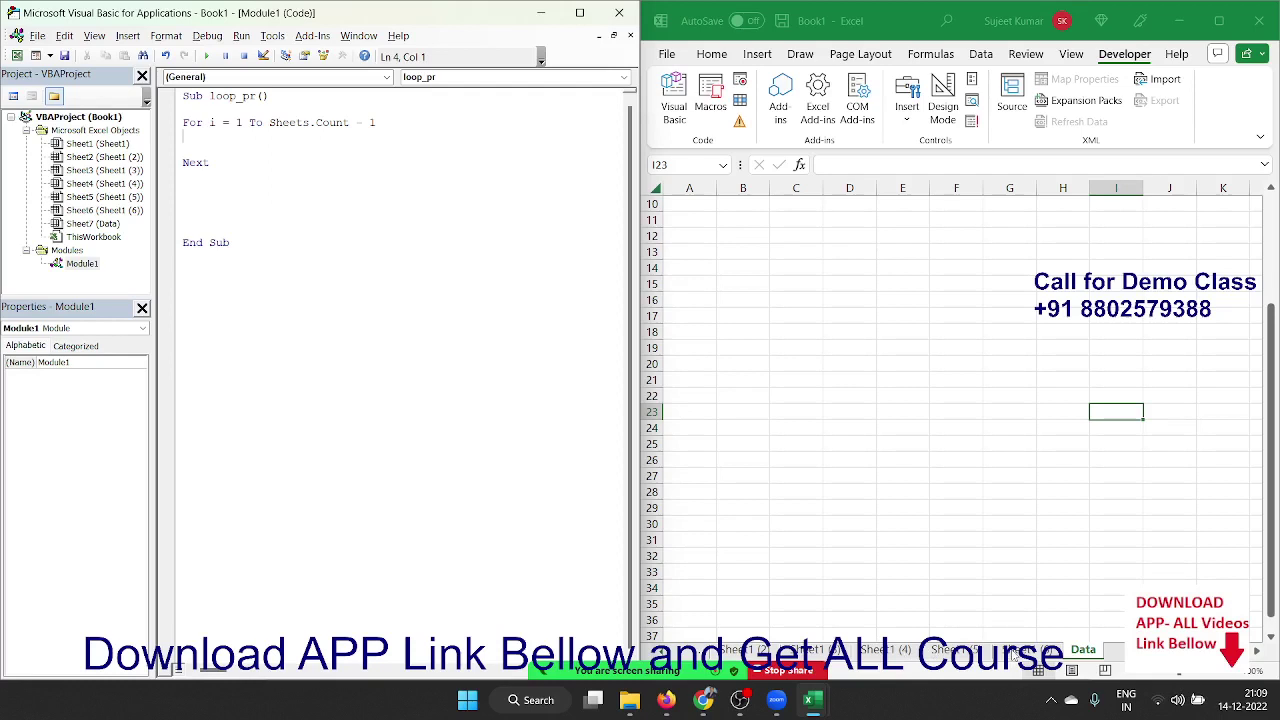
pyautogui.press('Return')
pyautogui.press('Return')
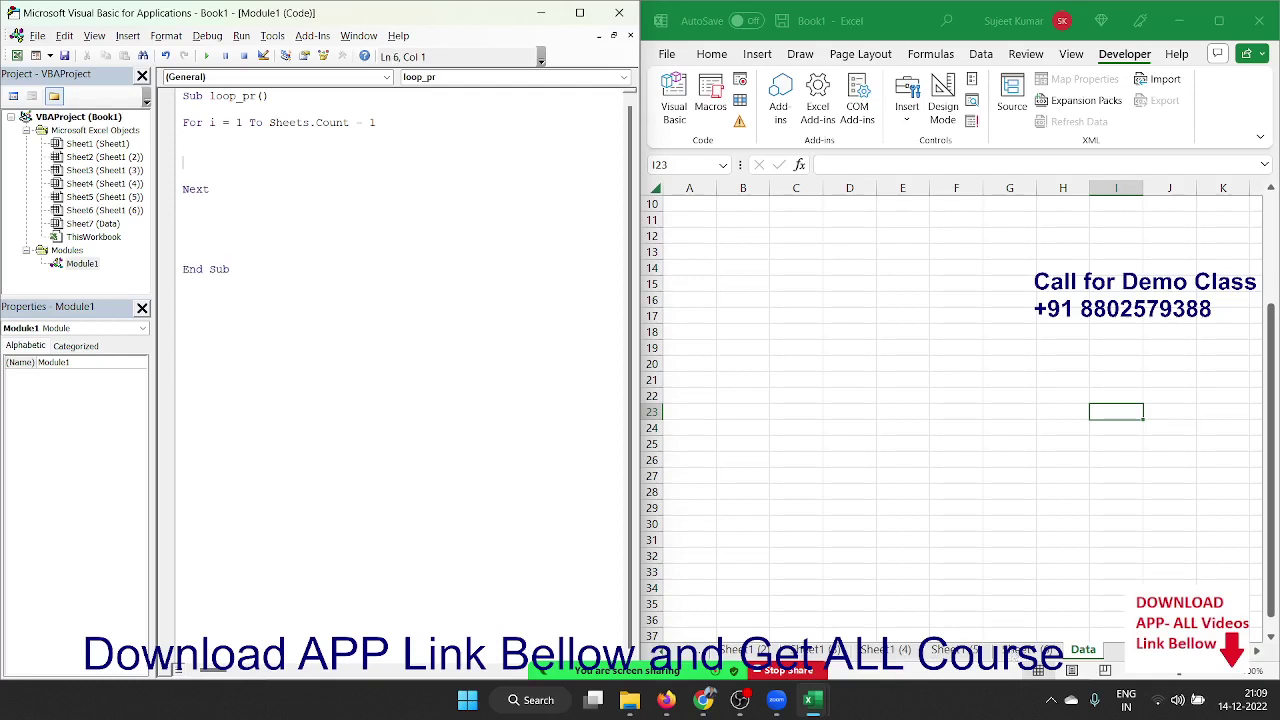
# Add Sheets(i).Select inside the loop and test-run it with F5.
pyautogui.click(252, 147)
pyautogui.write('shee')
pyautogui.write('ts(')
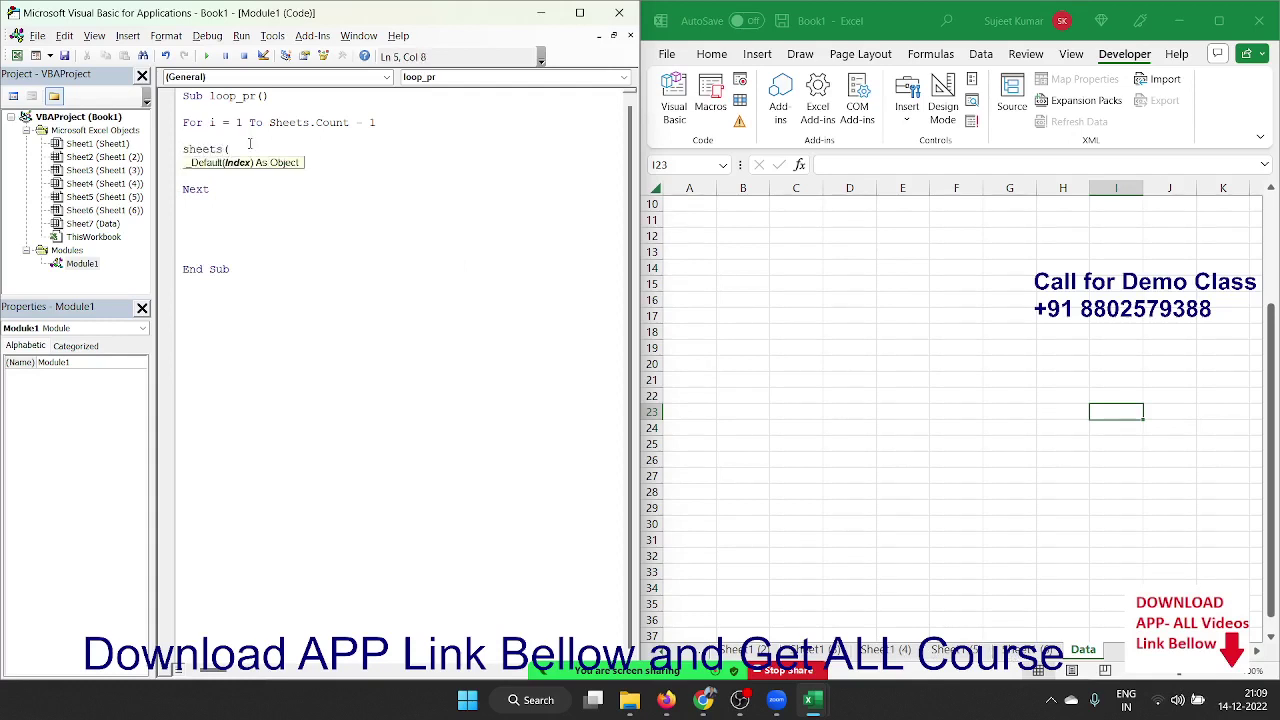
pyautogui.write('i)')
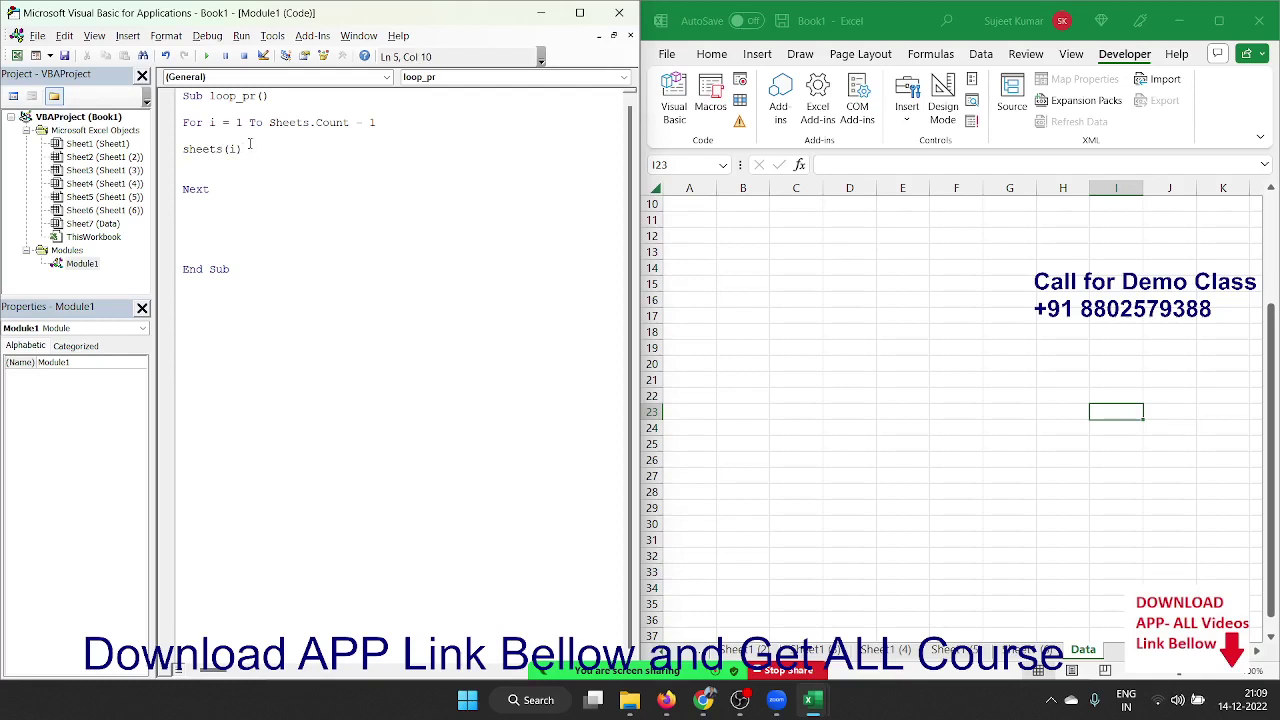
pyautogui.write('.')
pyautogui.write('select')
pyautogui.press('Return')
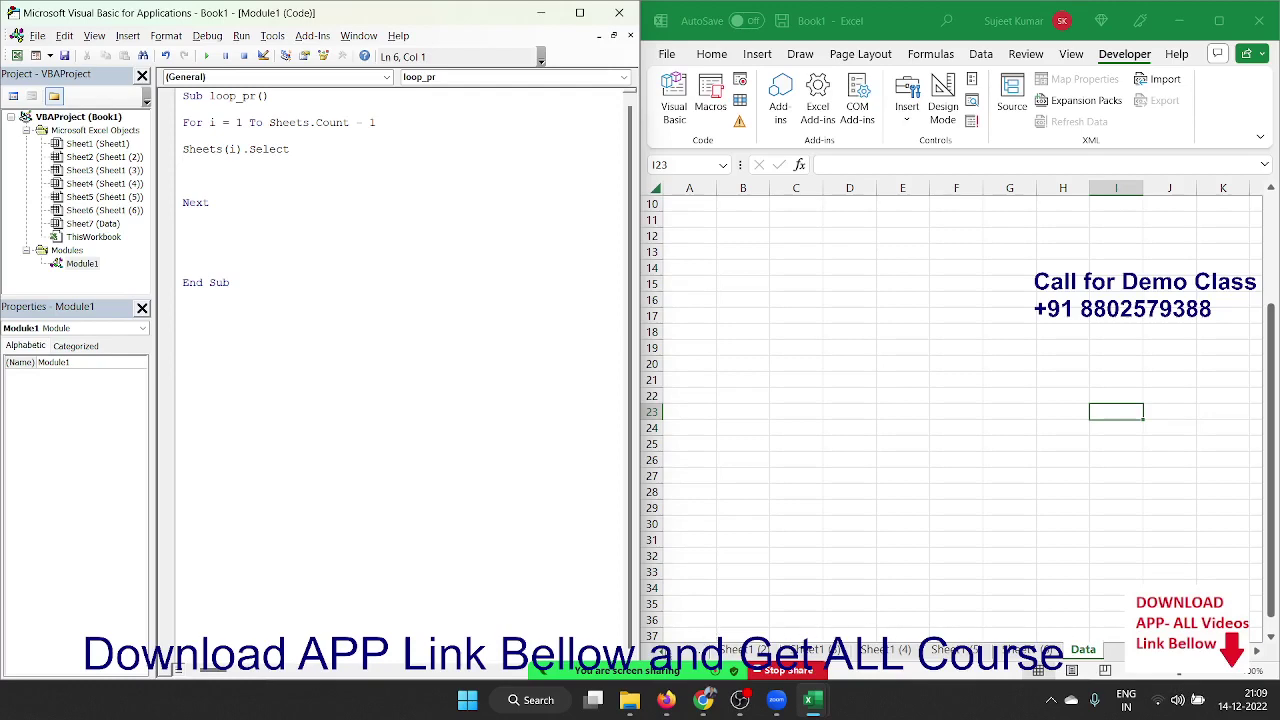
pyautogui.press('F5')
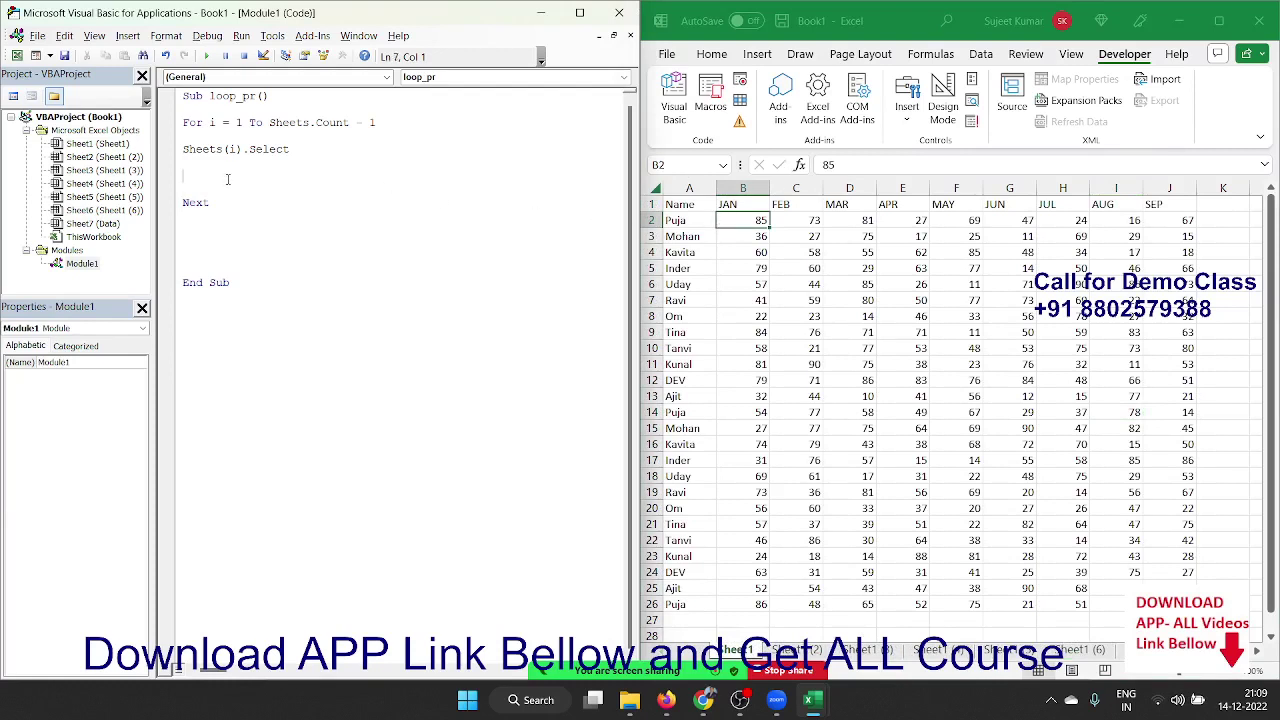
pyautogui.press('Return')
pyautogui.press('Up')
pyautogui.press('Up')
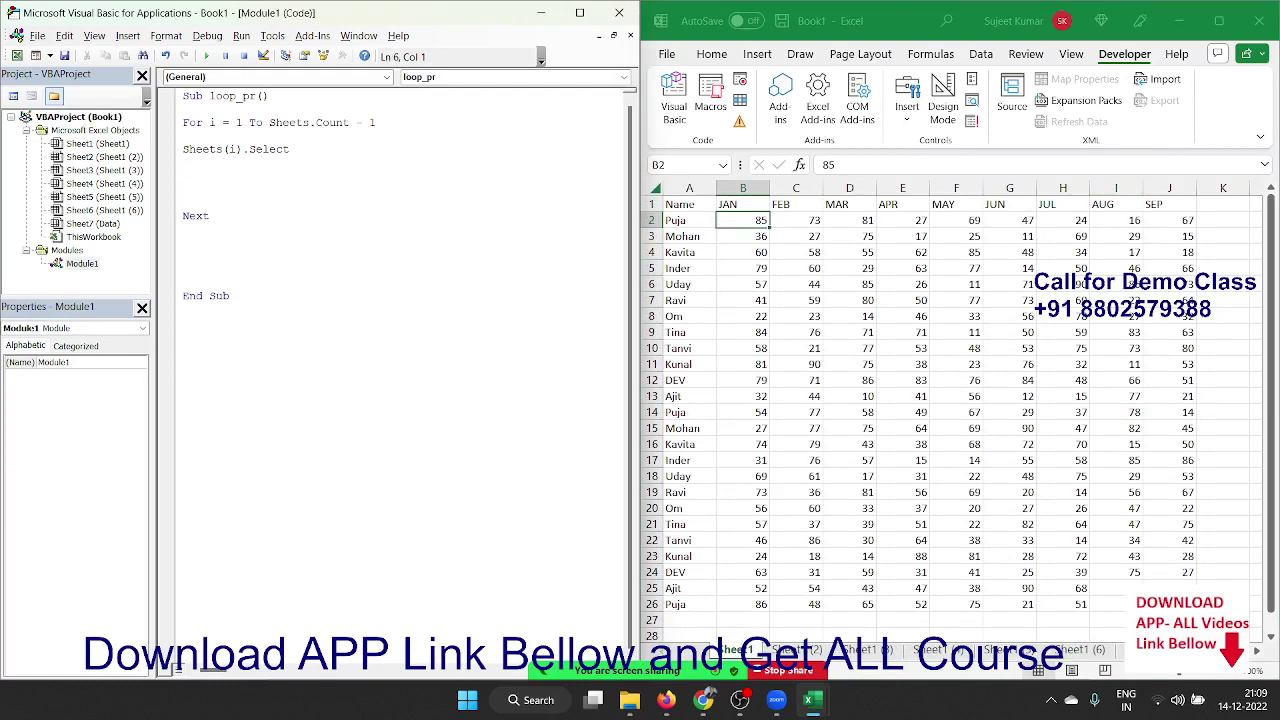
# Add a Range("A1").CurrentRegion line below it.
pyautogui.write('range(')
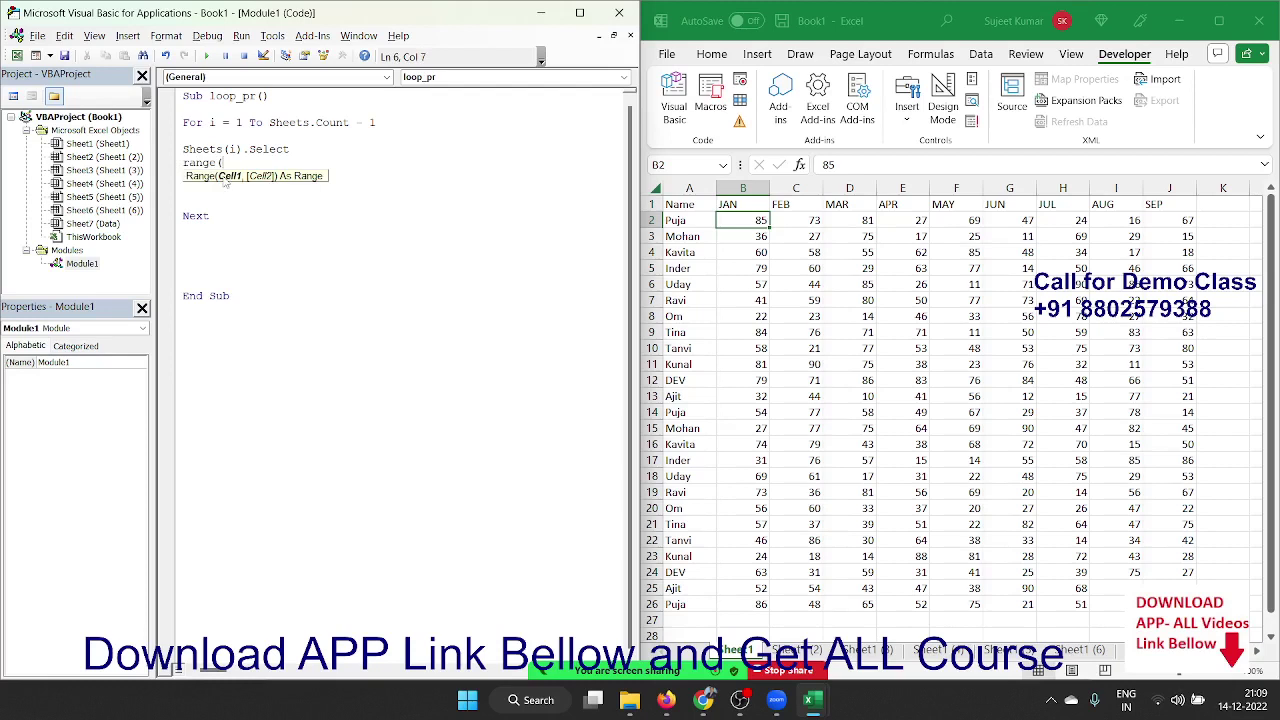
pyautogui.write('"A1')
pyautogui.write('").')
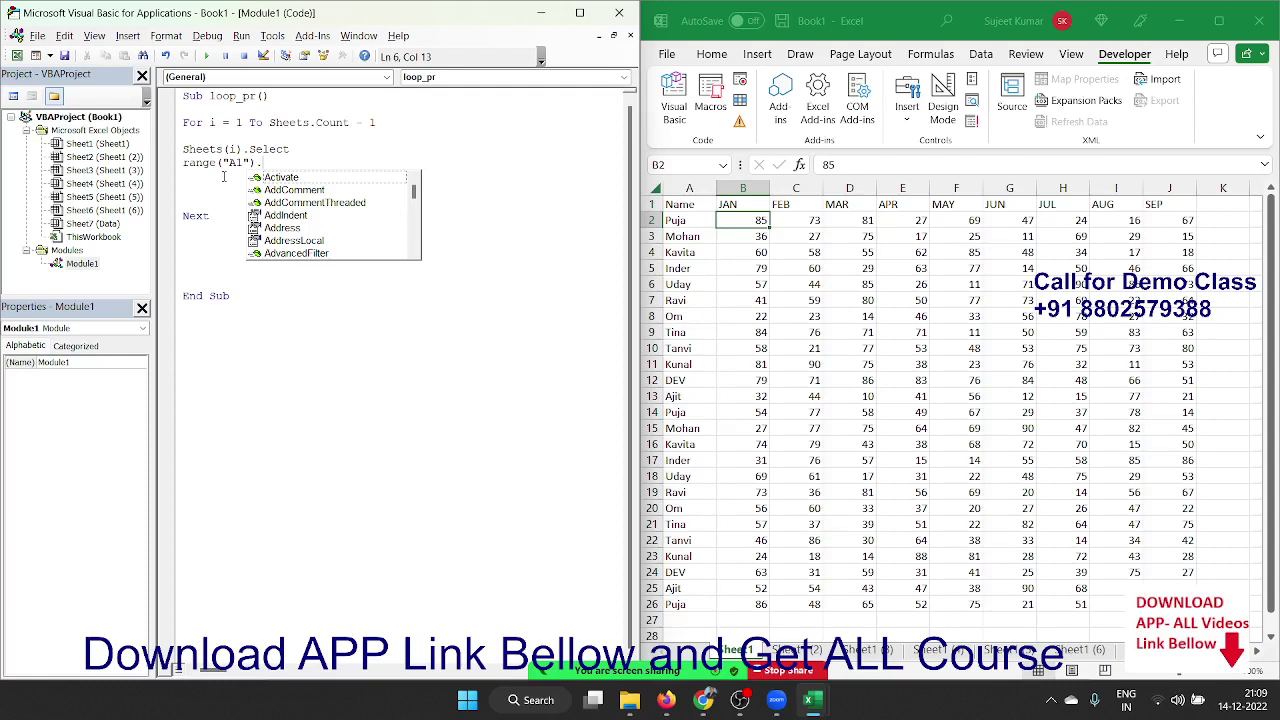
pyautogui.write('cu')
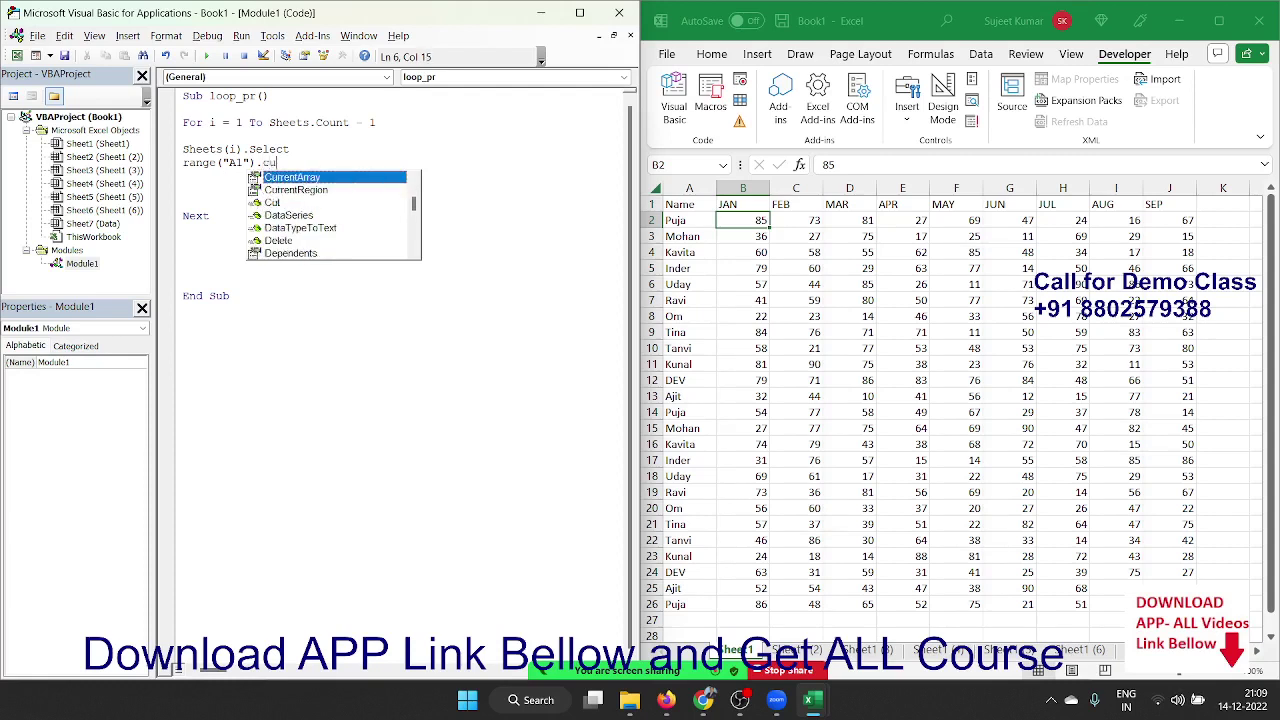
pyautogui.press('Down')
pyautogui.press('Tab')
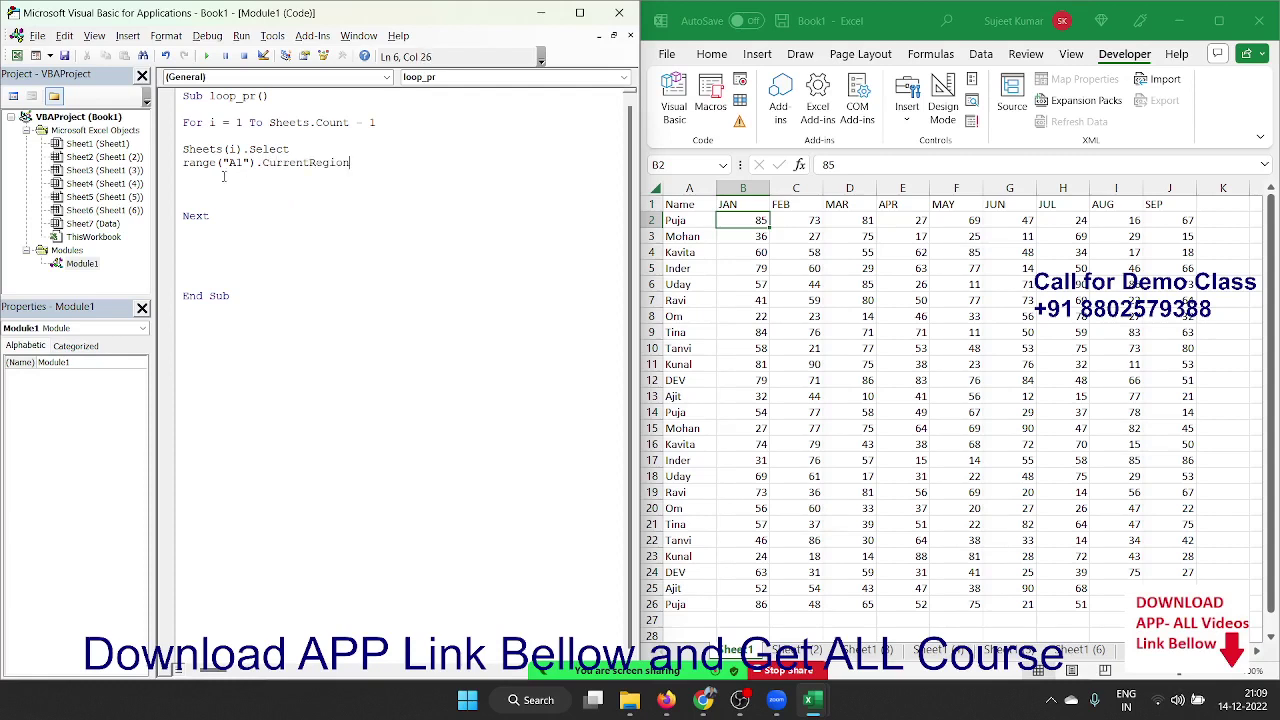
# Finish the region line as Range("A1").CurrentRegion.Copy after trying a Selection.Copy variant.
pyautogui.write('.')
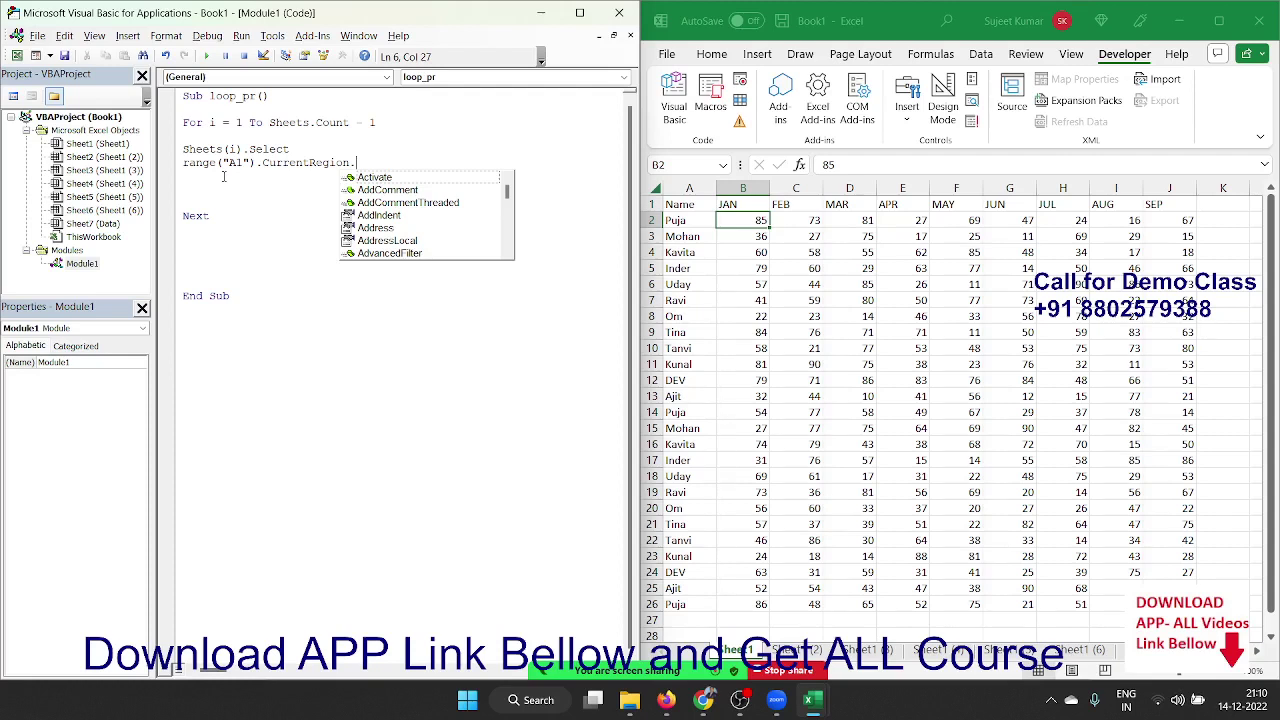
pyautogui.write('c')
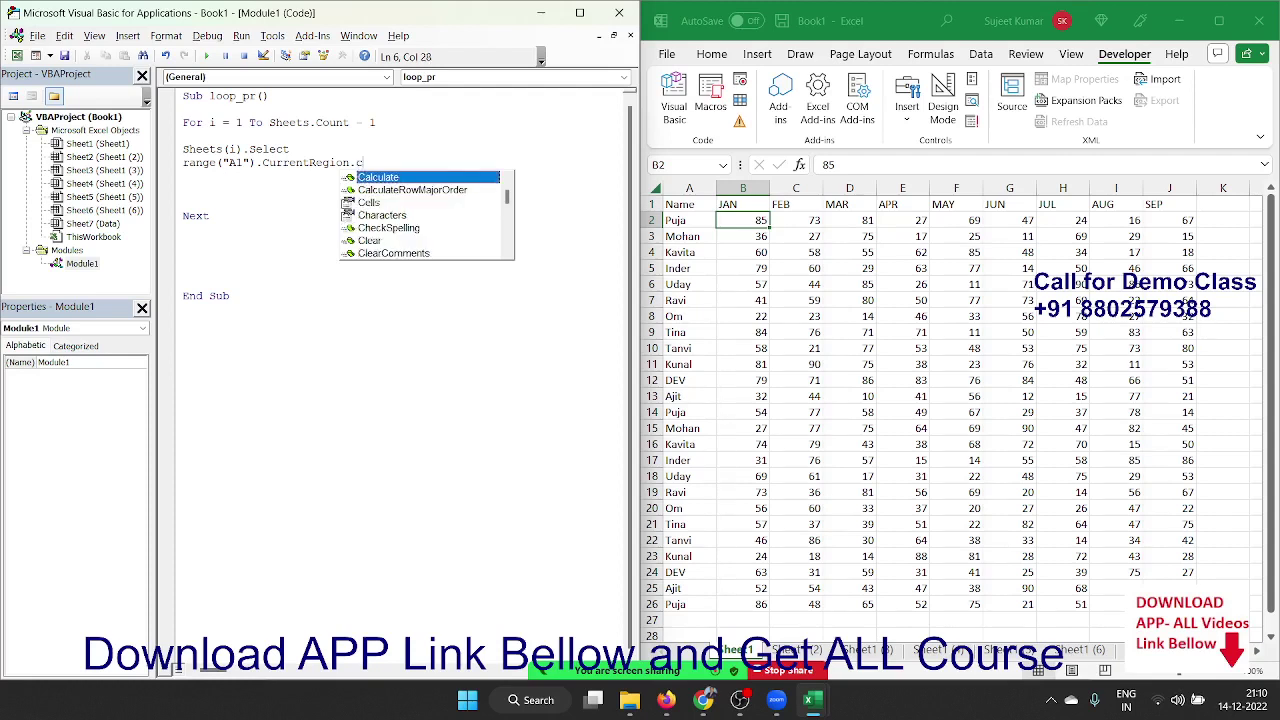
pyautogui.write('opy')
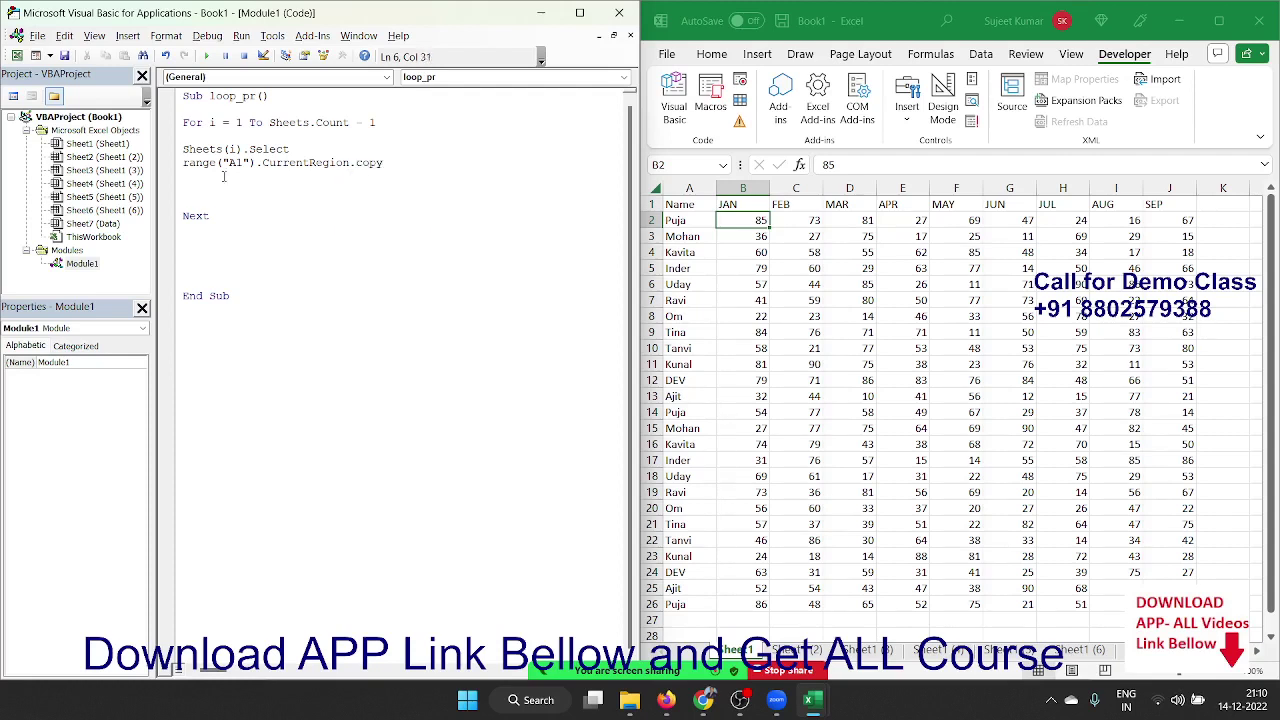
pyautogui.press('Return')
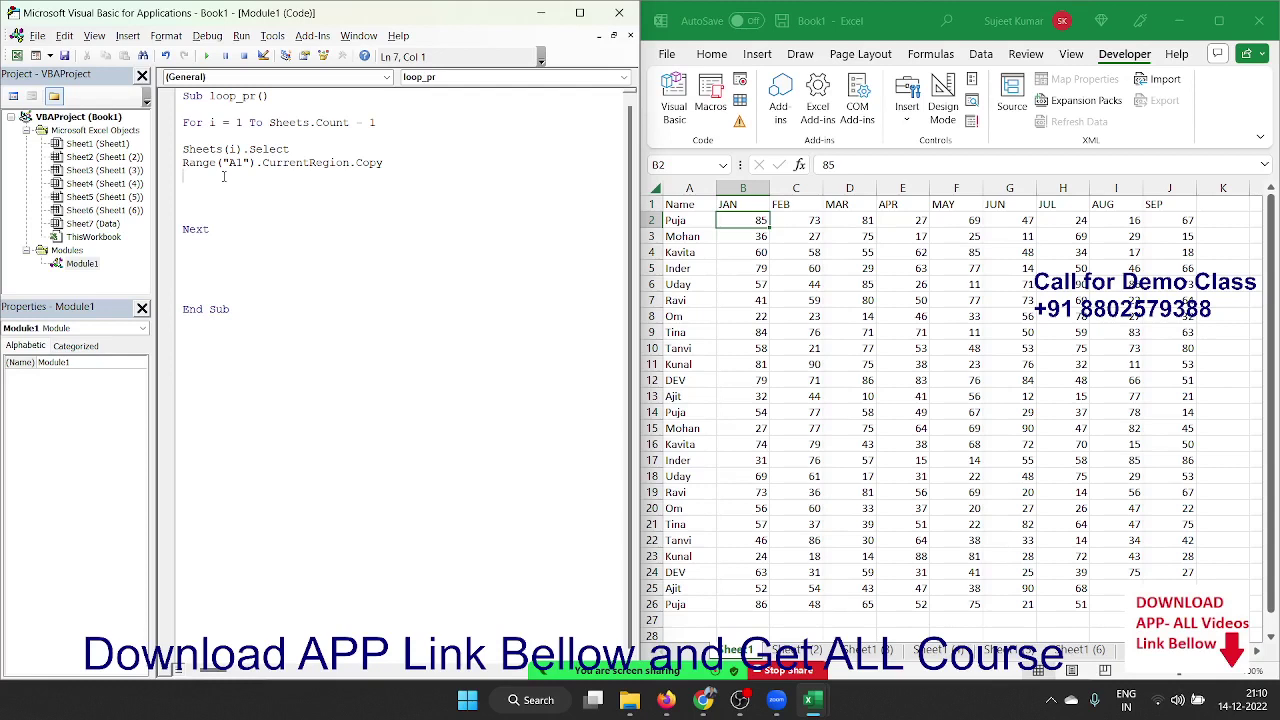
pyautogui.press('BackSpace')
pyautogui.press('BackSpace')
pyautogui.press('BackSpace')
pyautogui.press('BackSpace')
pyautogui.press('BackSpace')
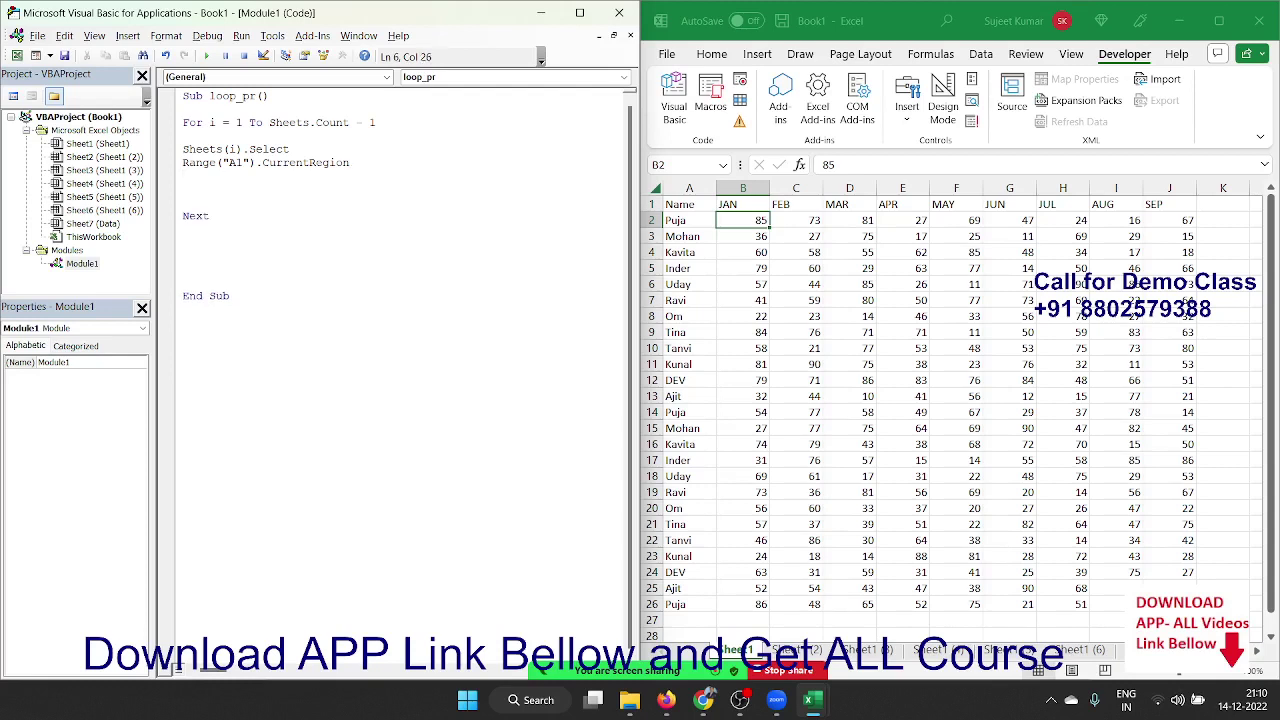
pyautogui.write('.sel')
pyautogui.press('Return')
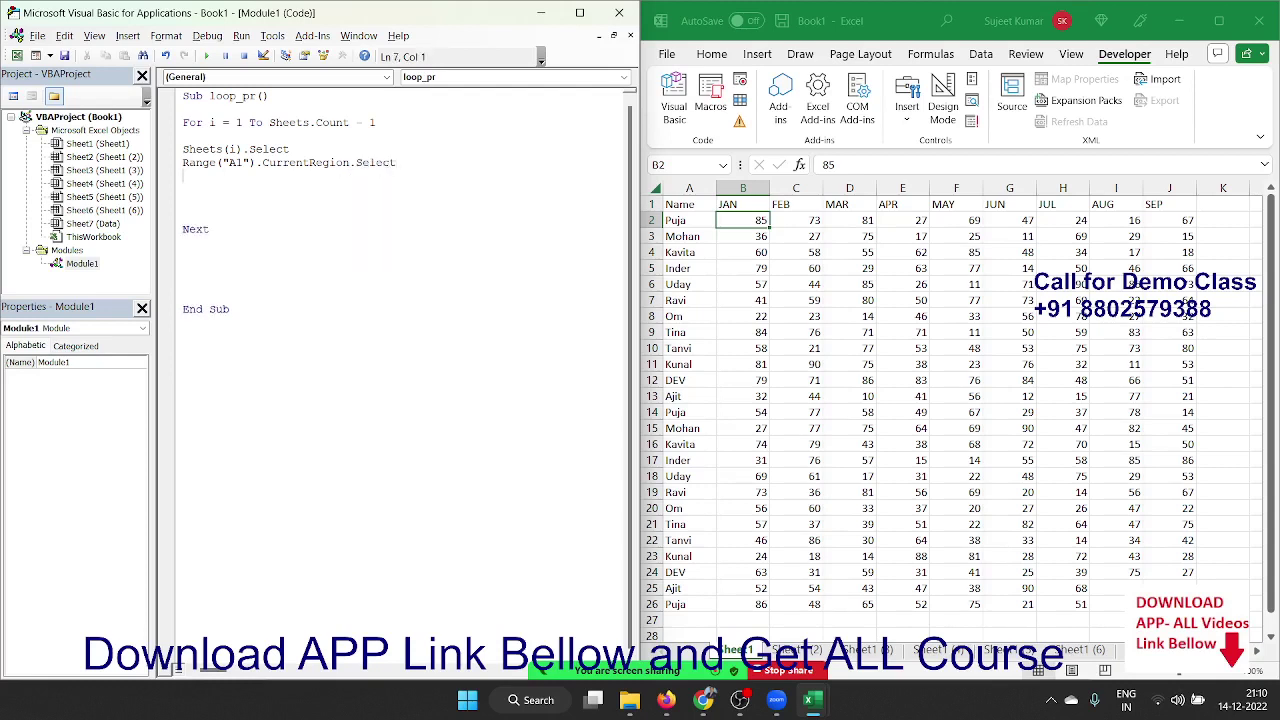
pyautogui.write('select')
pyautogui.write('ion.cop')
pyautogui.write('y')
pyautogui.press('Return')
pyautogui.press('BackSpace')
pyautogui.hotkey('shift', 'Left')
pyautogui.hotkey('shift', 'Left')
pyautogui.hotkey('shift', 'Left')
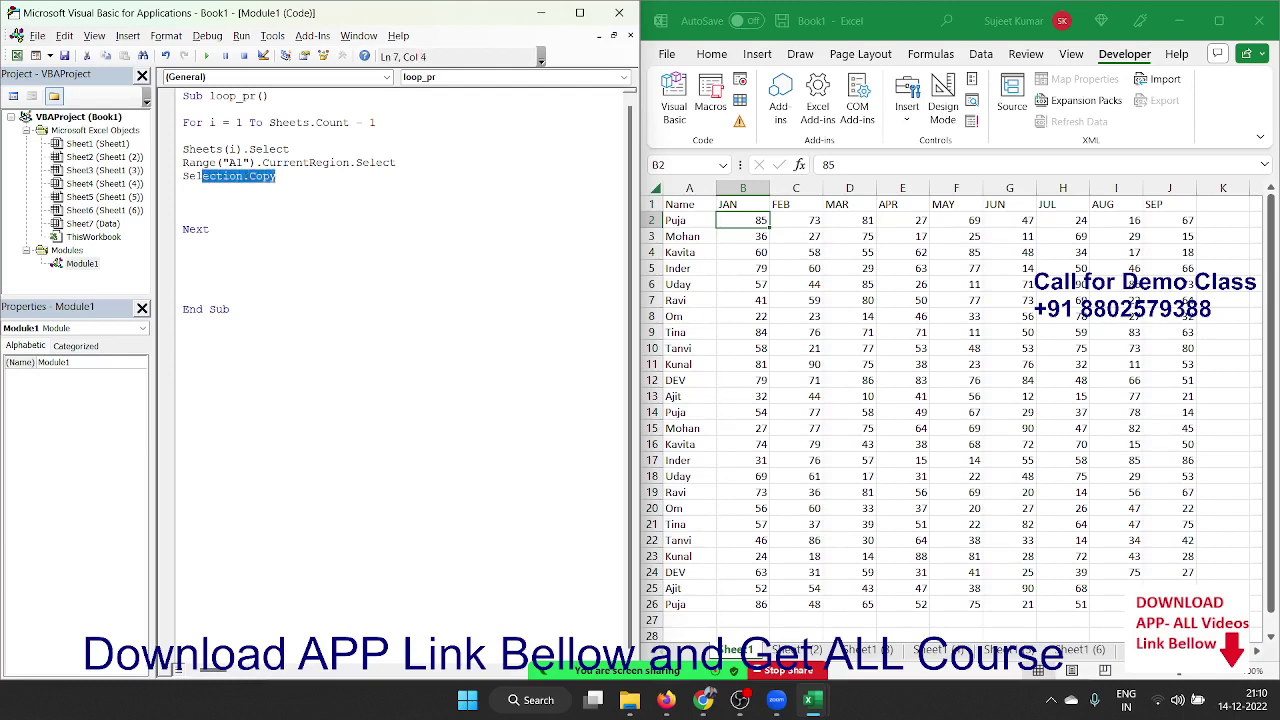
pyautogui.press('BackSpace')
pyautogui.press('BackSpace')
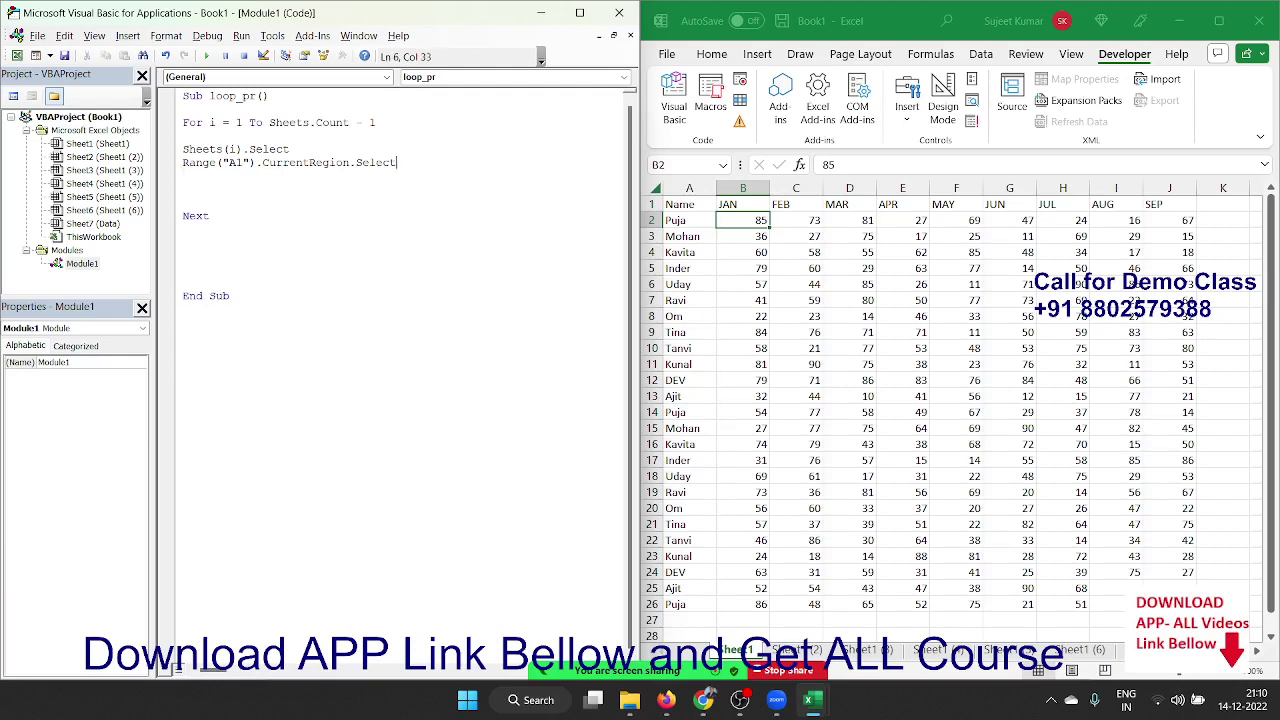
pyautogui.press('BackSpace')
pyautogui.press('BackSpace')
pyautogui.press('BackSpace')
pyautogui.press('BackSpace')
pyautogui.press('BackSpace')
pyautogui.press('BackSpace')
pyautogui.press('BackSpace')
pyautogui.write('.')
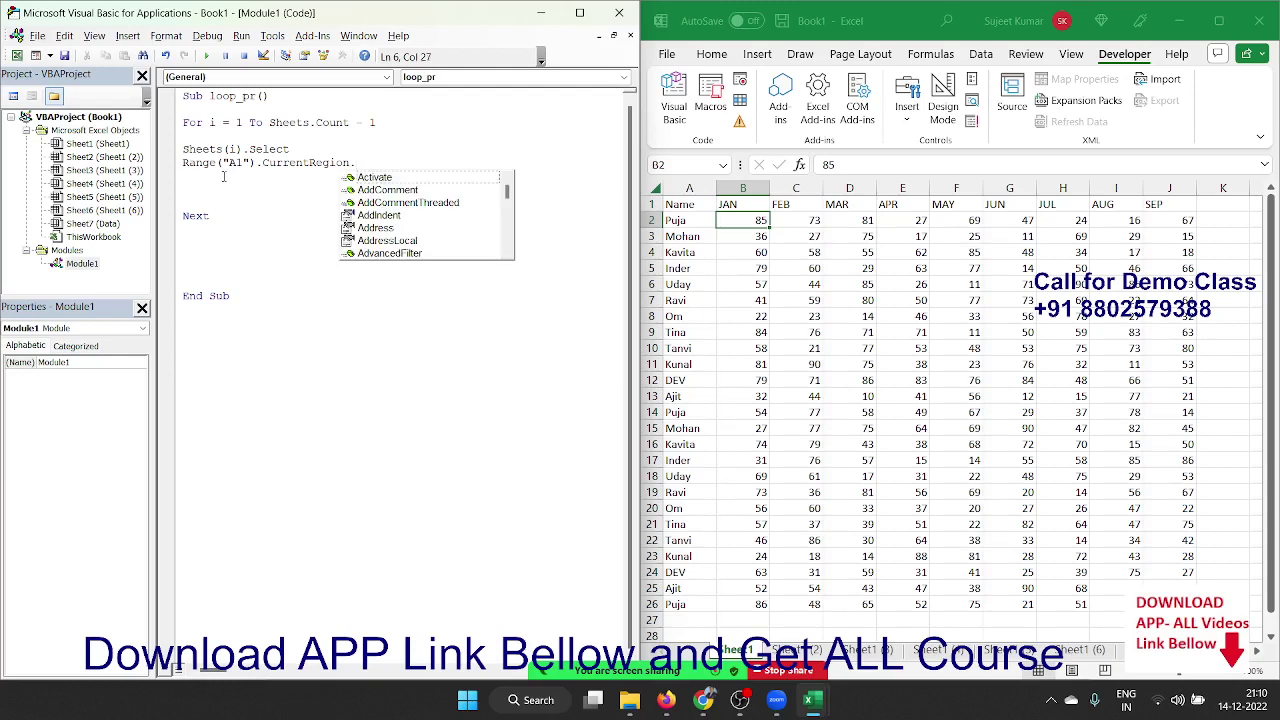
pyautogui.write('cop')
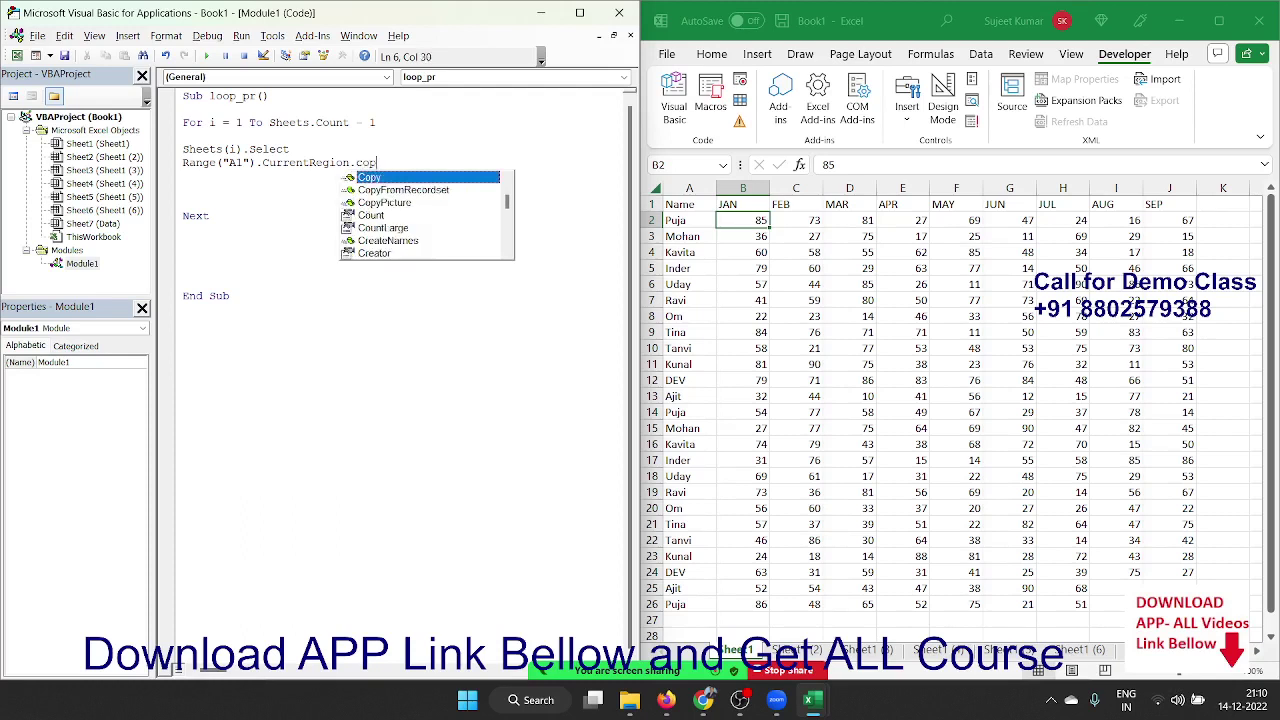
pyautogui.press('Tab')
pyautogui.press('Return')
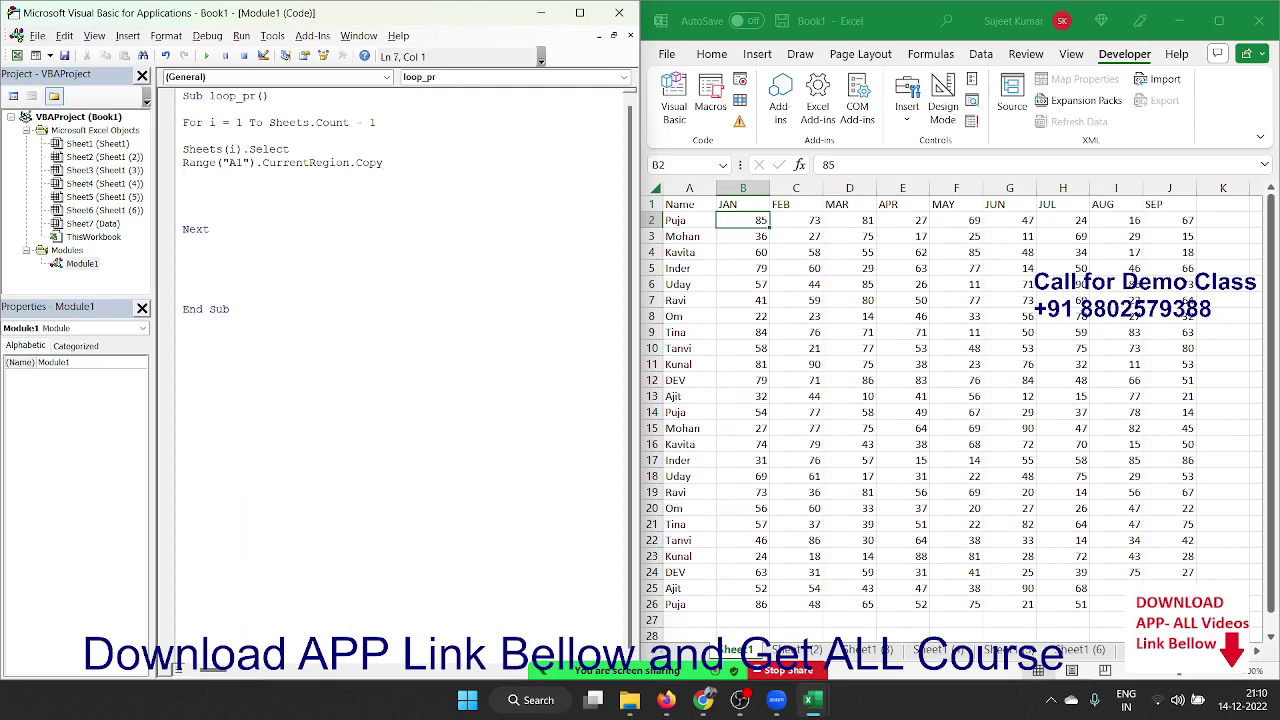
# Add Sheets("data").Select and test-run the macro so far.
pyautogui.write('sheets(')
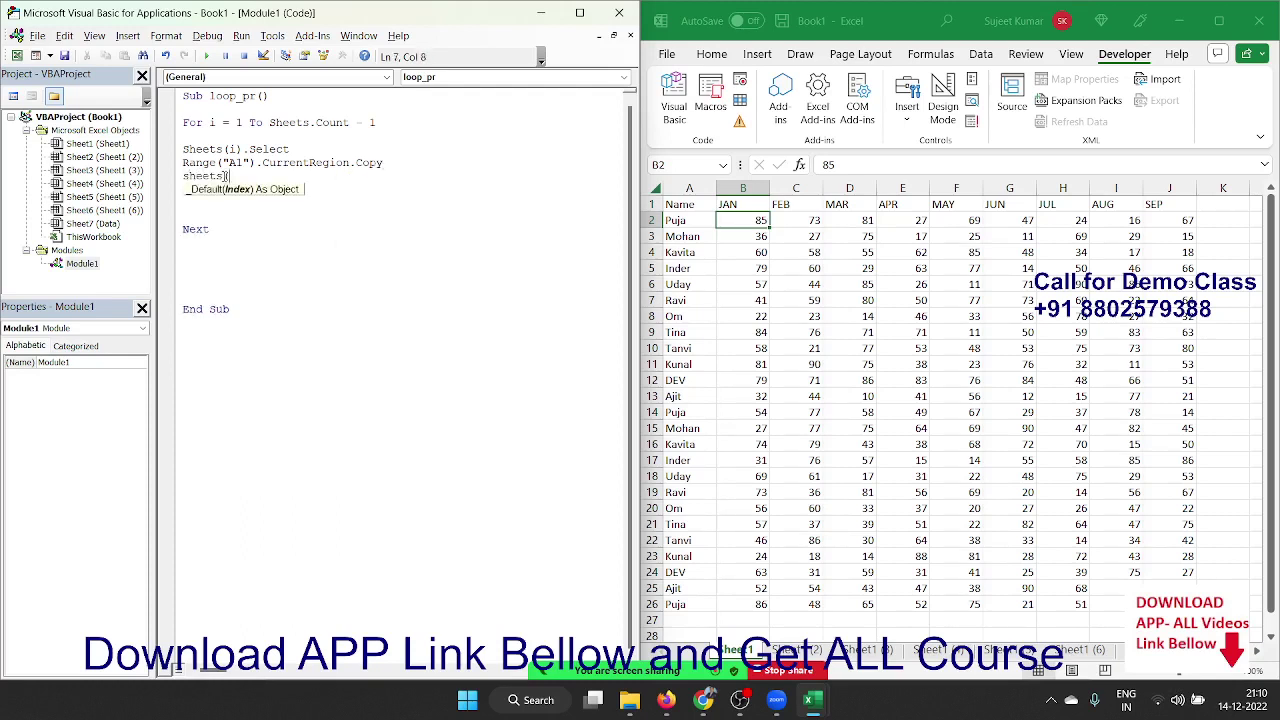
pyautogui.write('"data')
pyautogui.write('").')
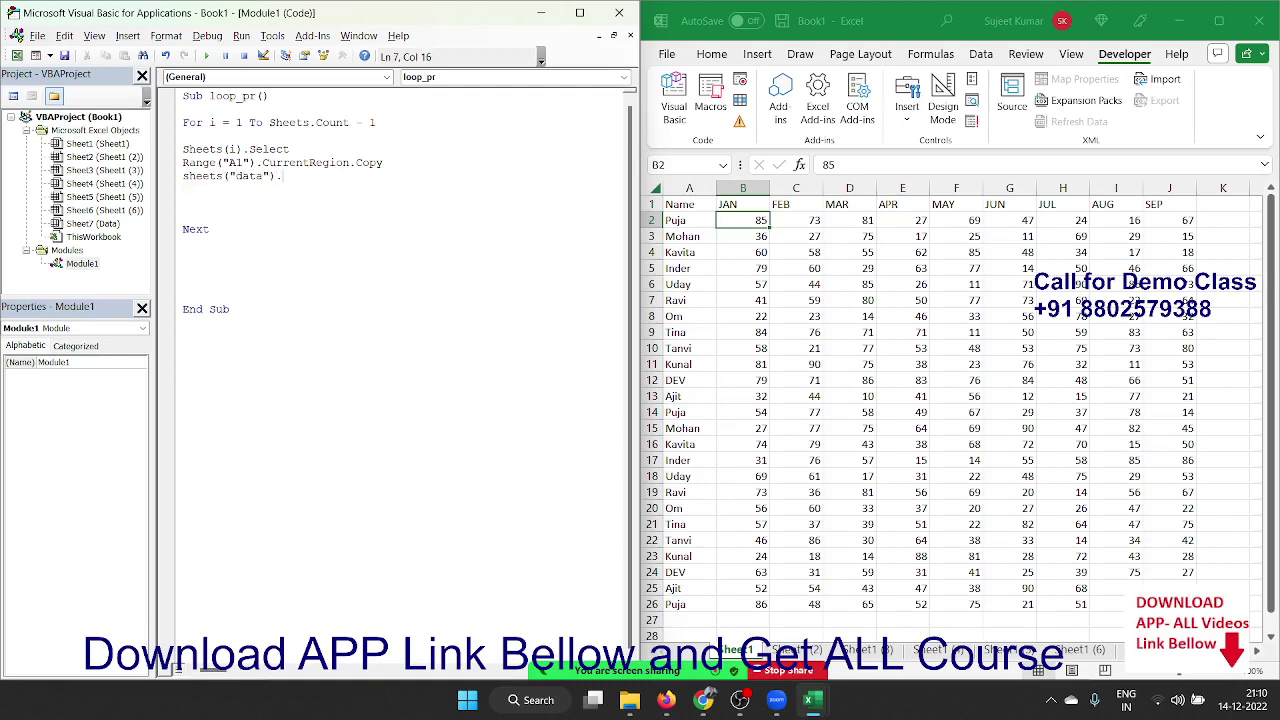
pyautogui.write('s')
pyautogui.write('elect')
pyautogui.press('Return')
pyautogui.press('F5')
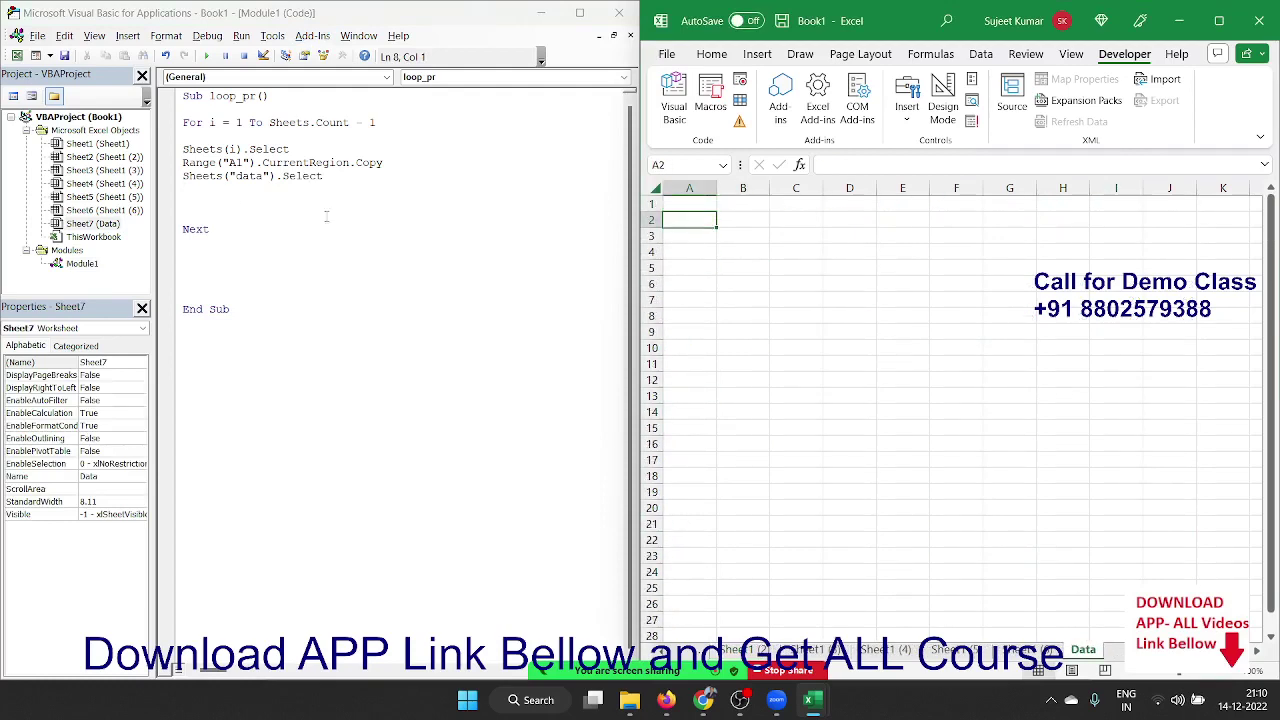
pyautogui.click(232, 192)
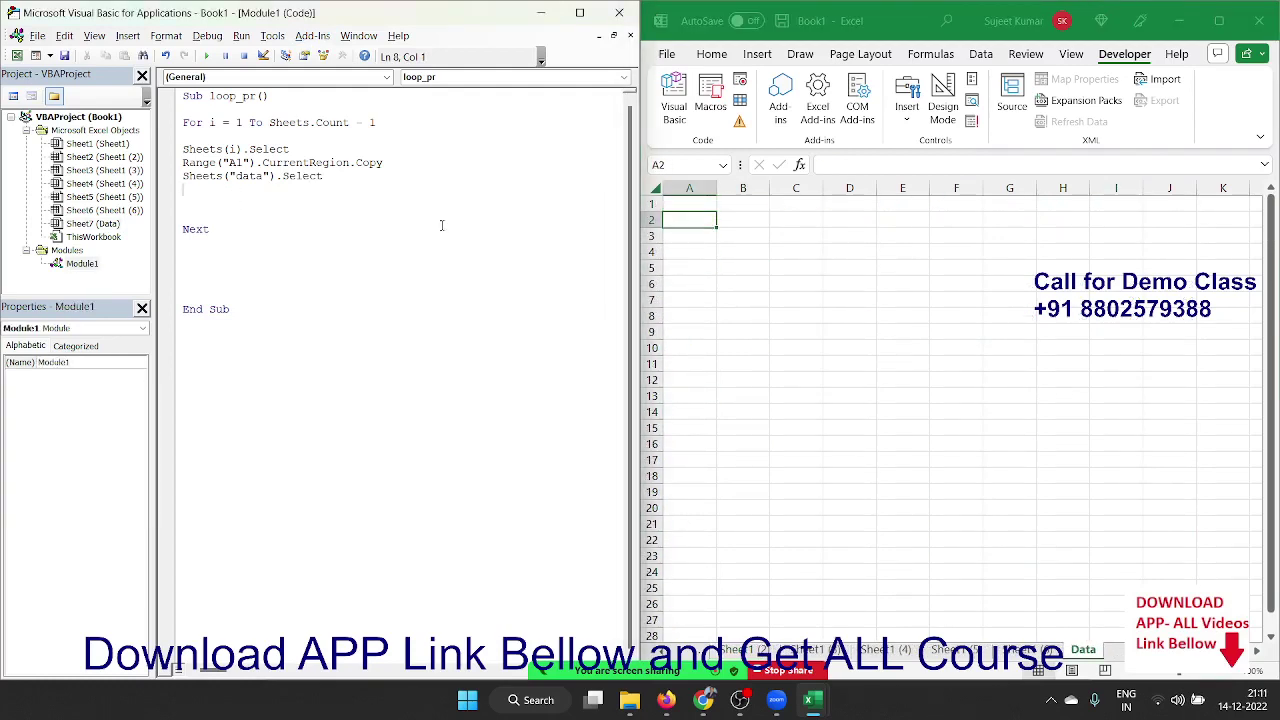
# Add Range("A65000").End(xlUp).Offset(1, 0).PasteSpecial as the paste line.
pyautogui.write('range(')
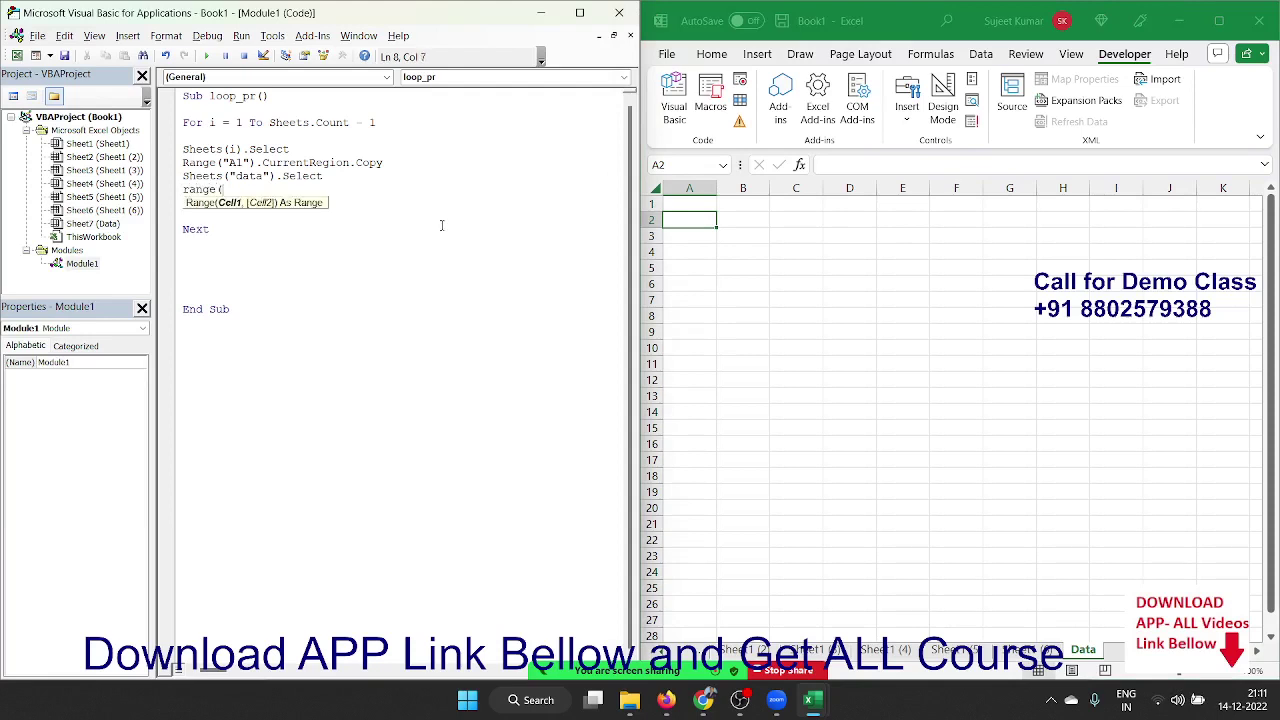
pyautogui.write('"A65')
pyautogui.write('000")')
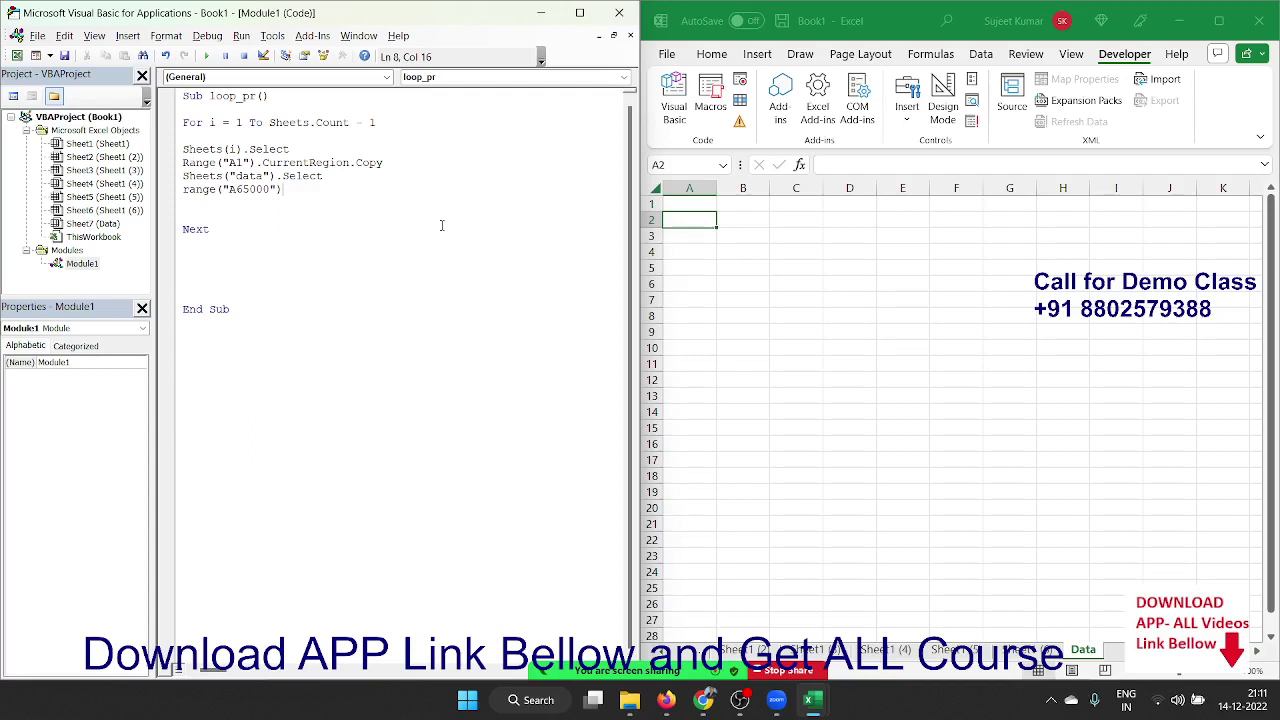
pyautogui.write('.')
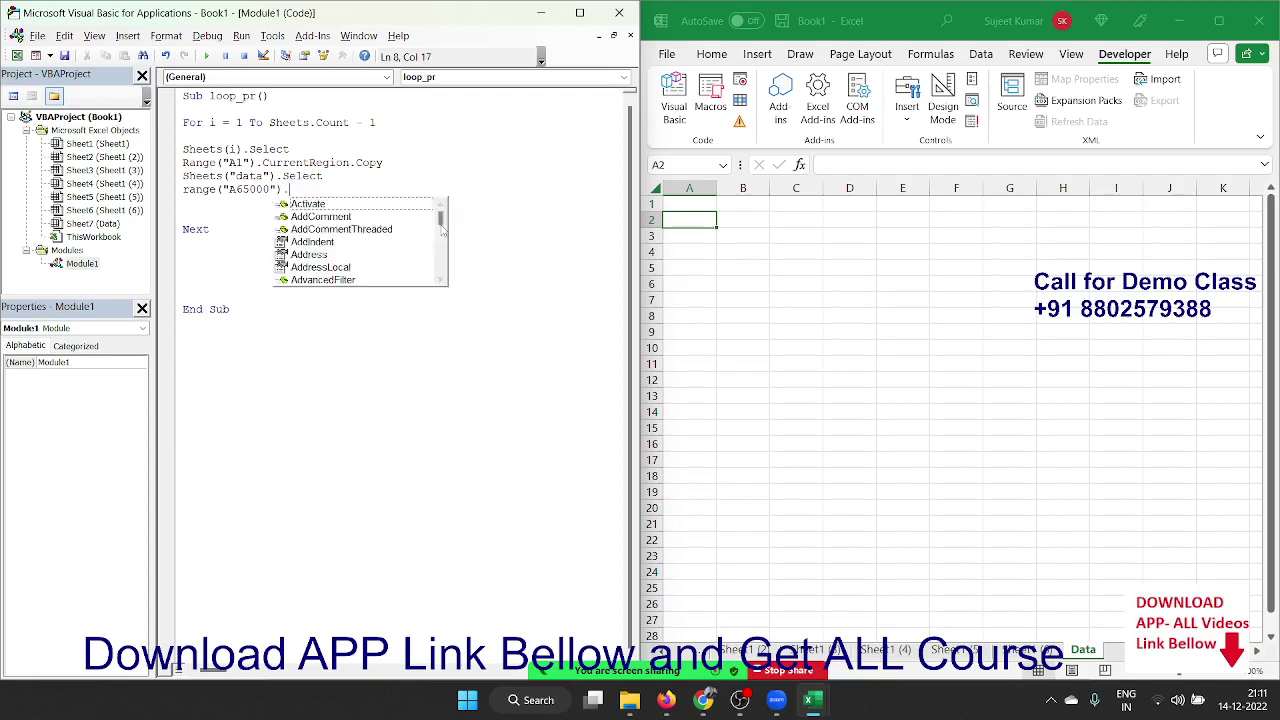
pyautogui.write('en')
pyautogui.press('Tab')
pyautogui.write('(')
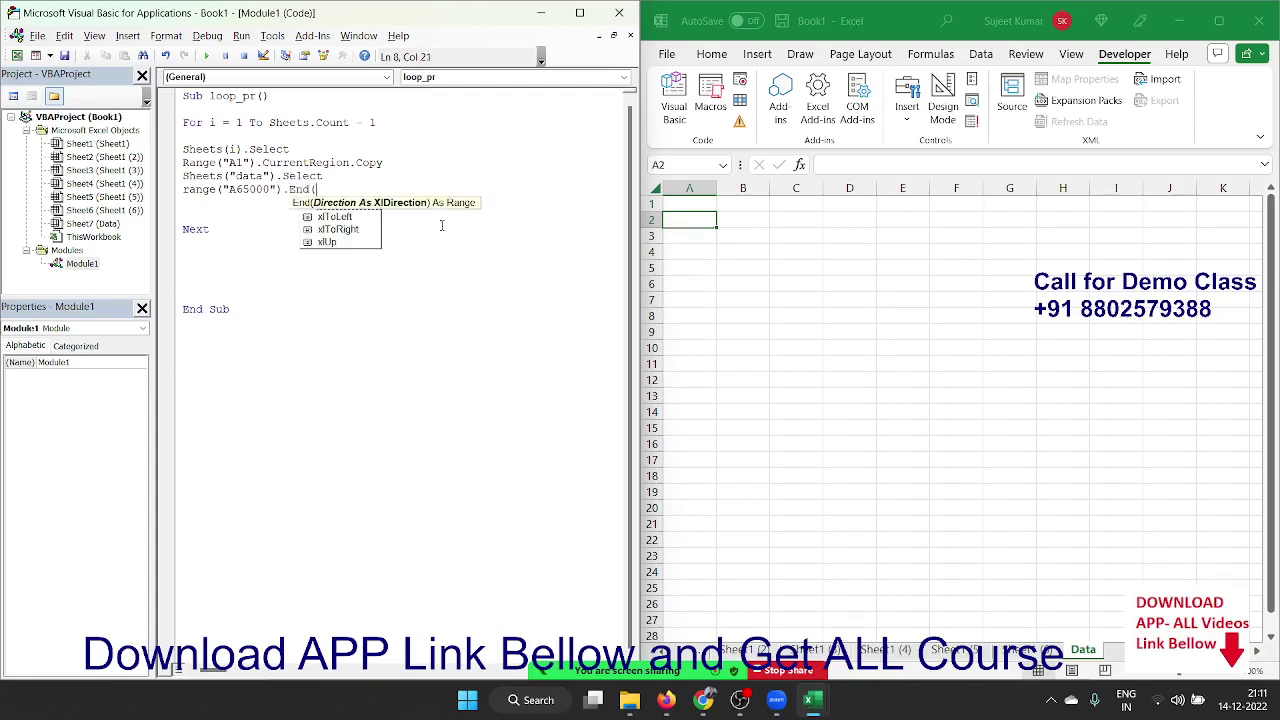
pyautogui.press('Down')
pyautogui.press('Down')
pyautogui.press('Down')
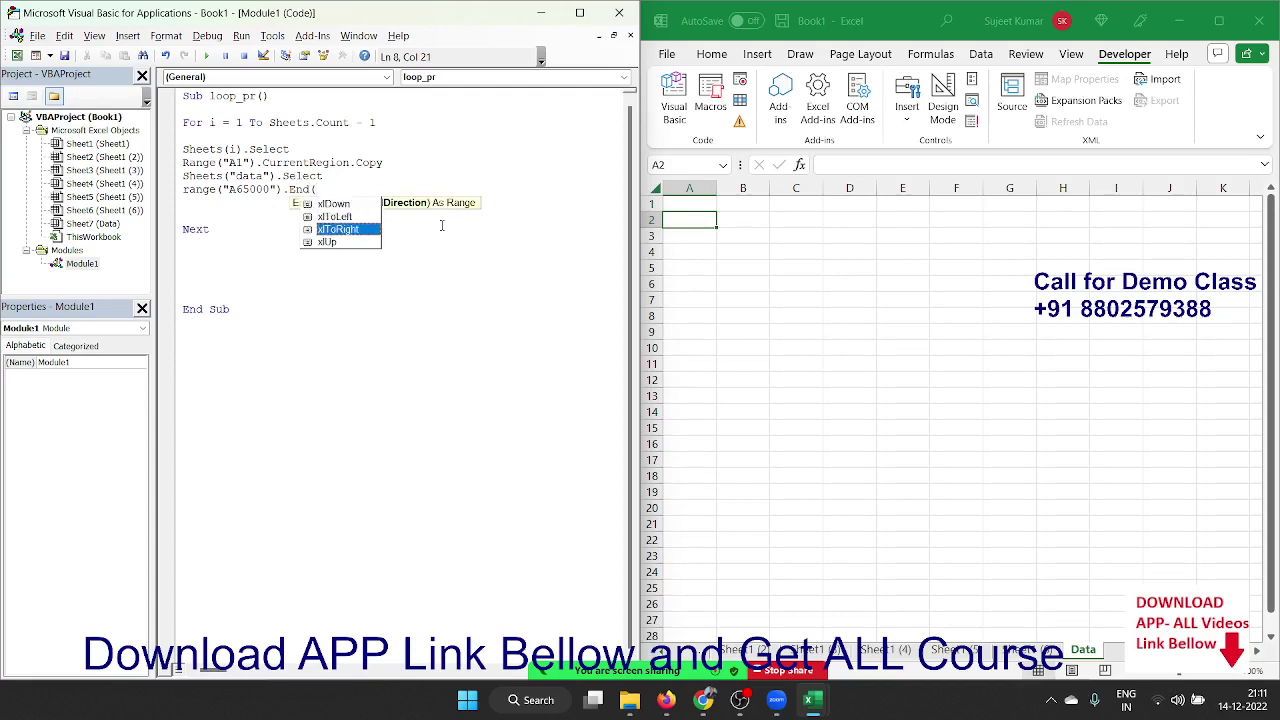
pyautogui.press('Down')
pyautogui.press('Tab')
pyautogui.write(').')
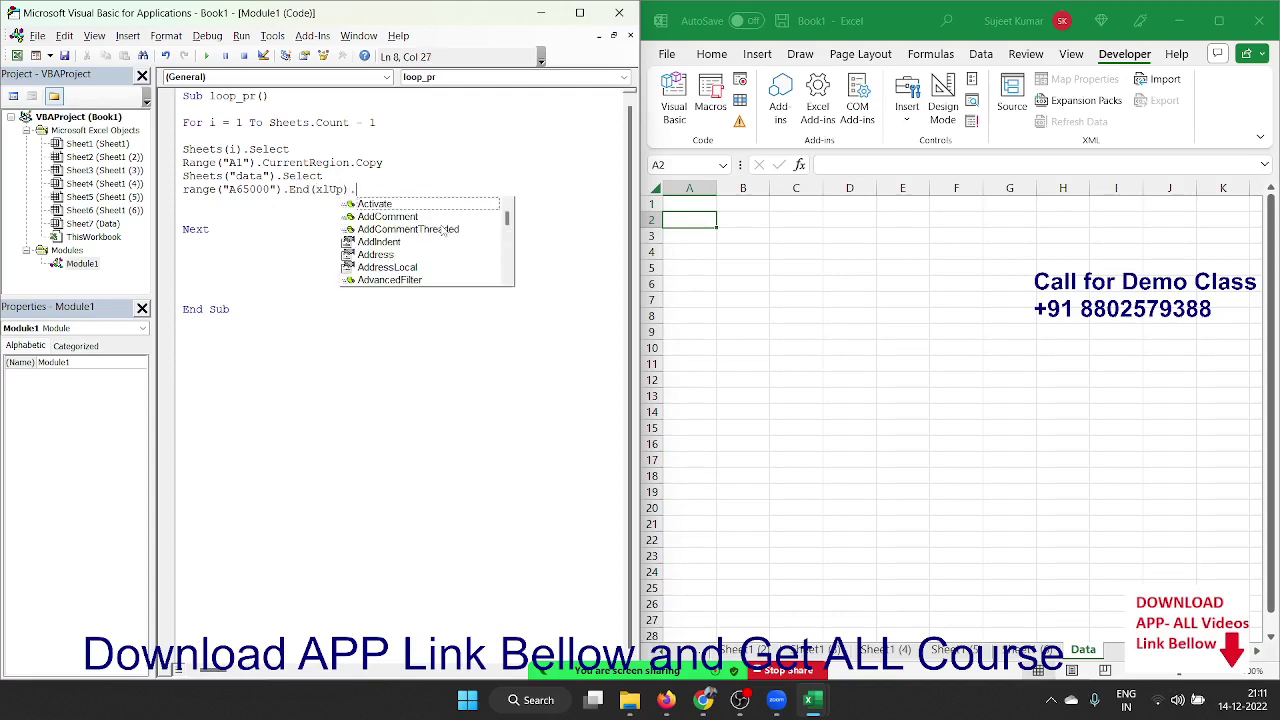
pyautogui.write('of')
pyautogui.press('Tab')
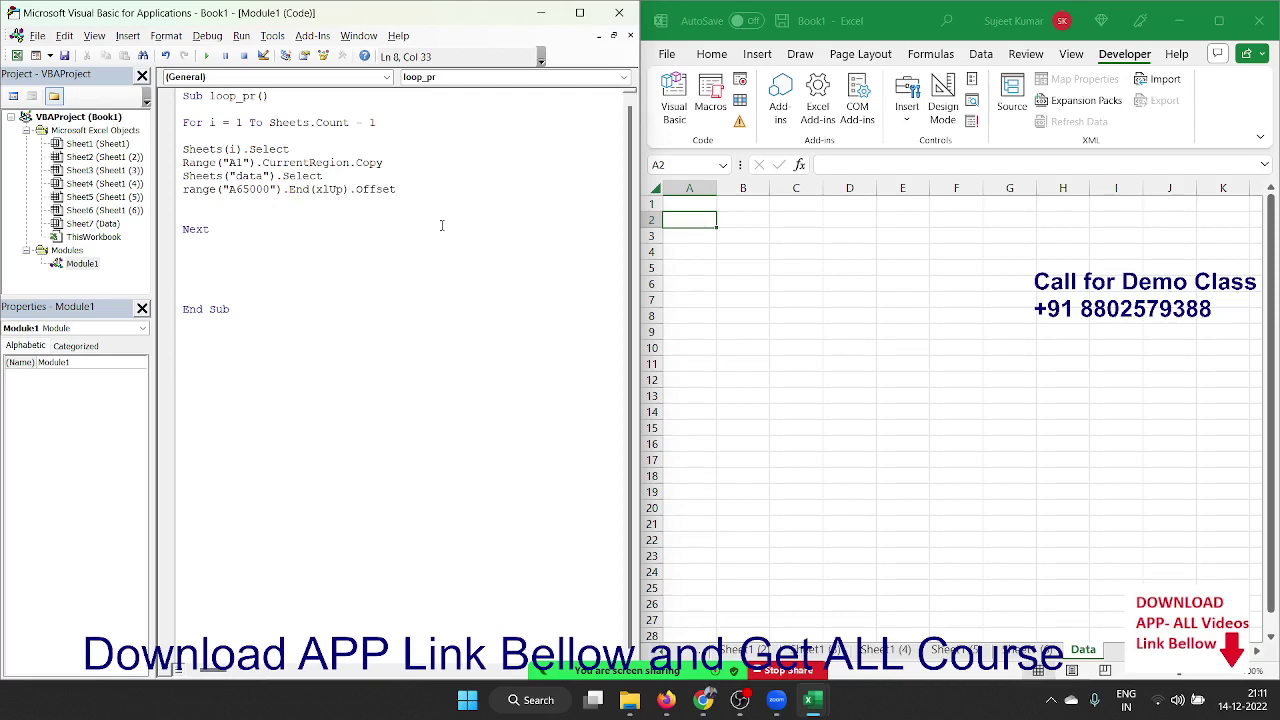
pyautogui.write('(1,0')
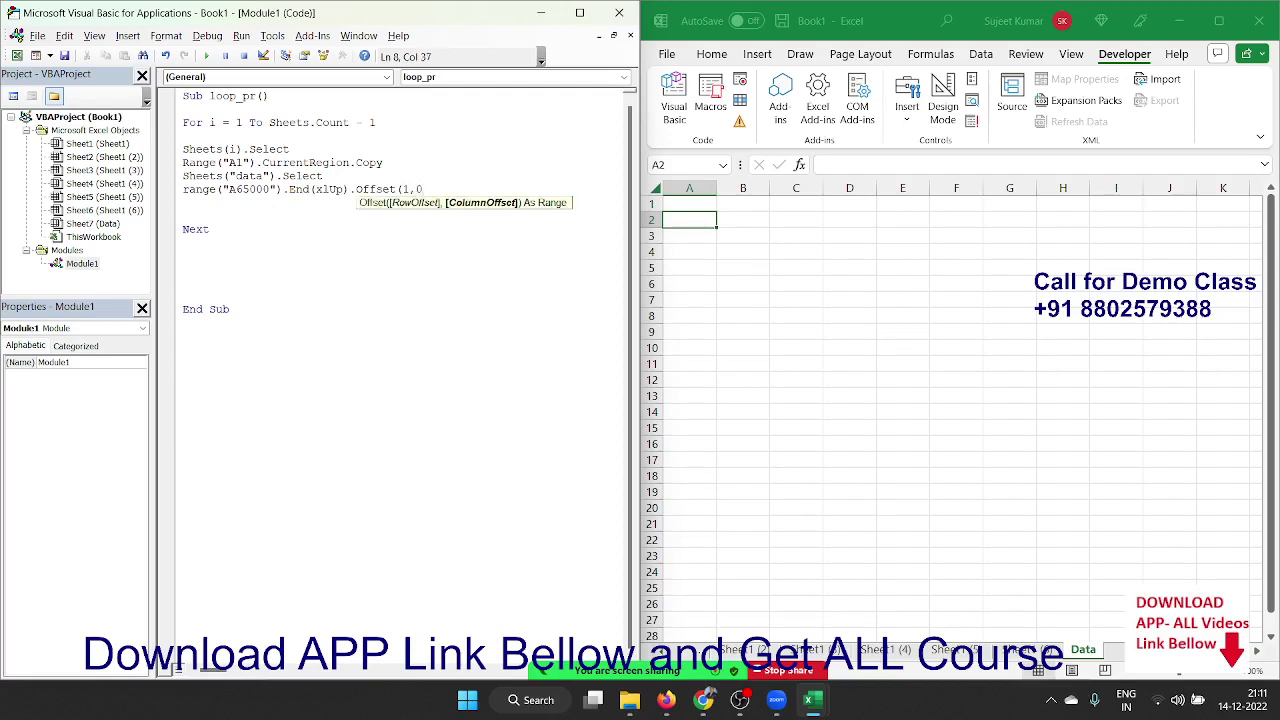
pyautogui.write(').p')
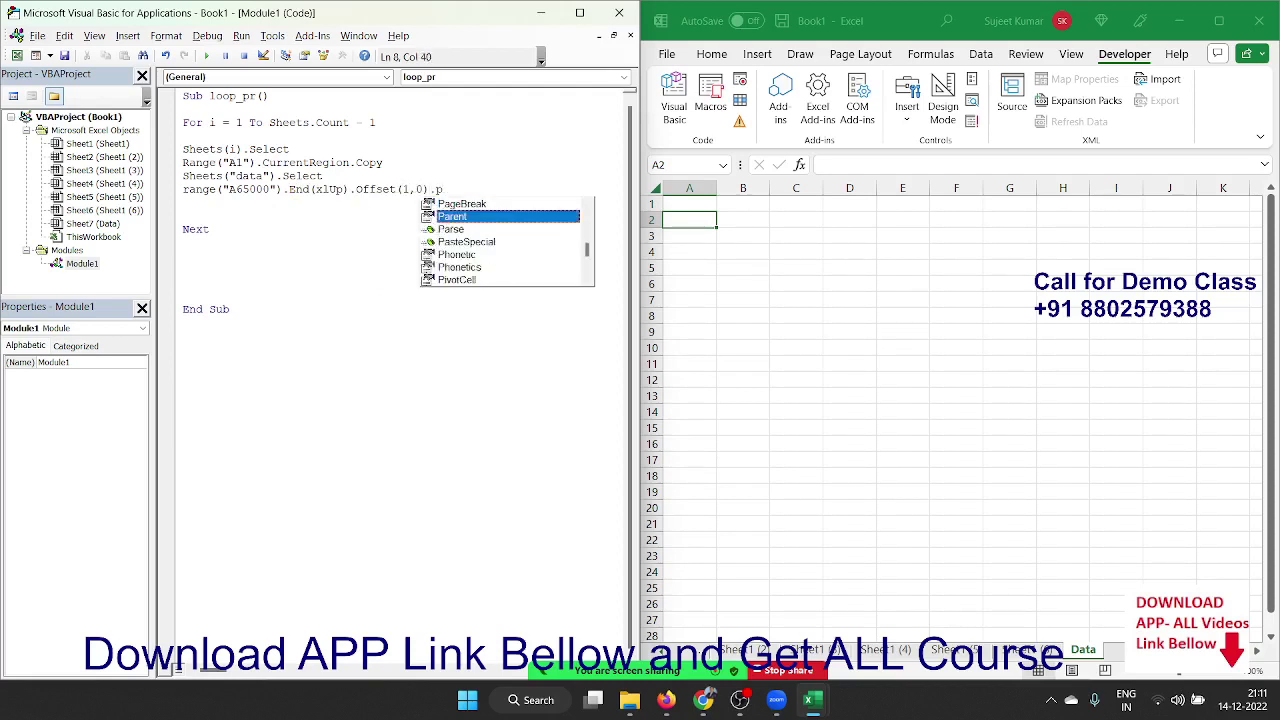
pyautogui.click(460, 241)
pyautogui.press('Tab')
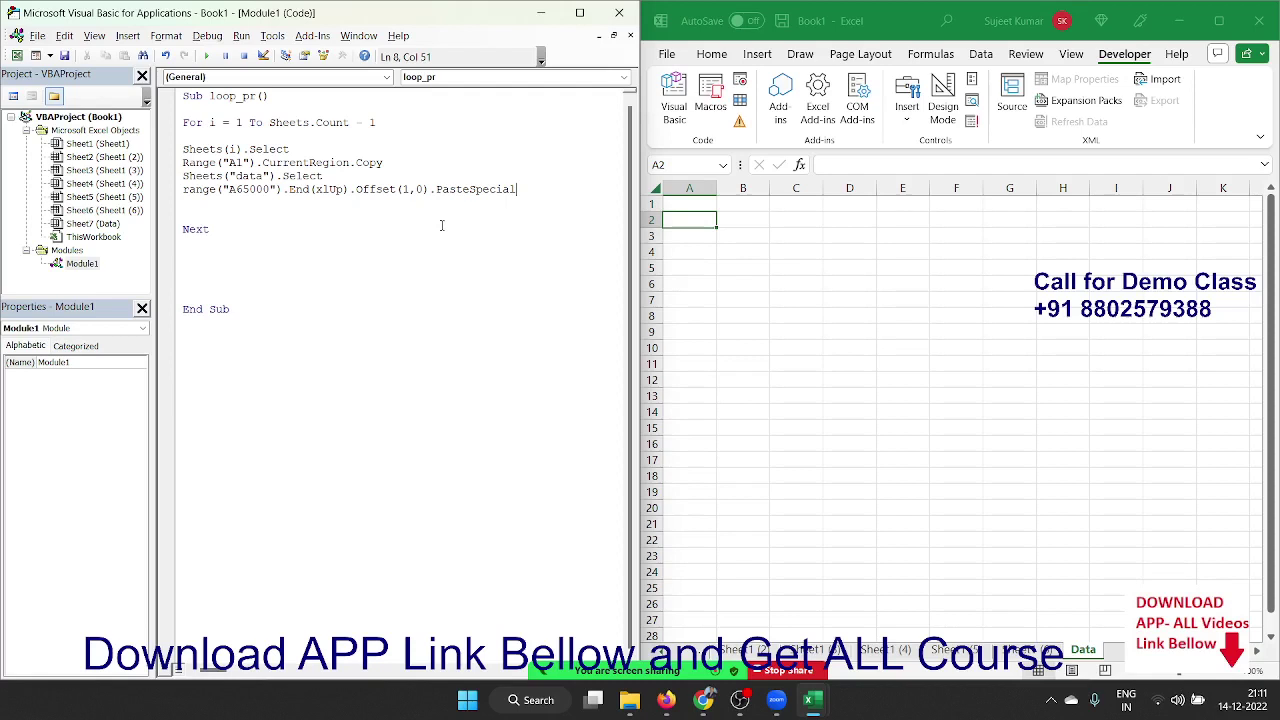
# Remove the empty line before Next.
pyautogui.press('Down')
pyautogui.press('Delete')
pyautogui.press('Delete')
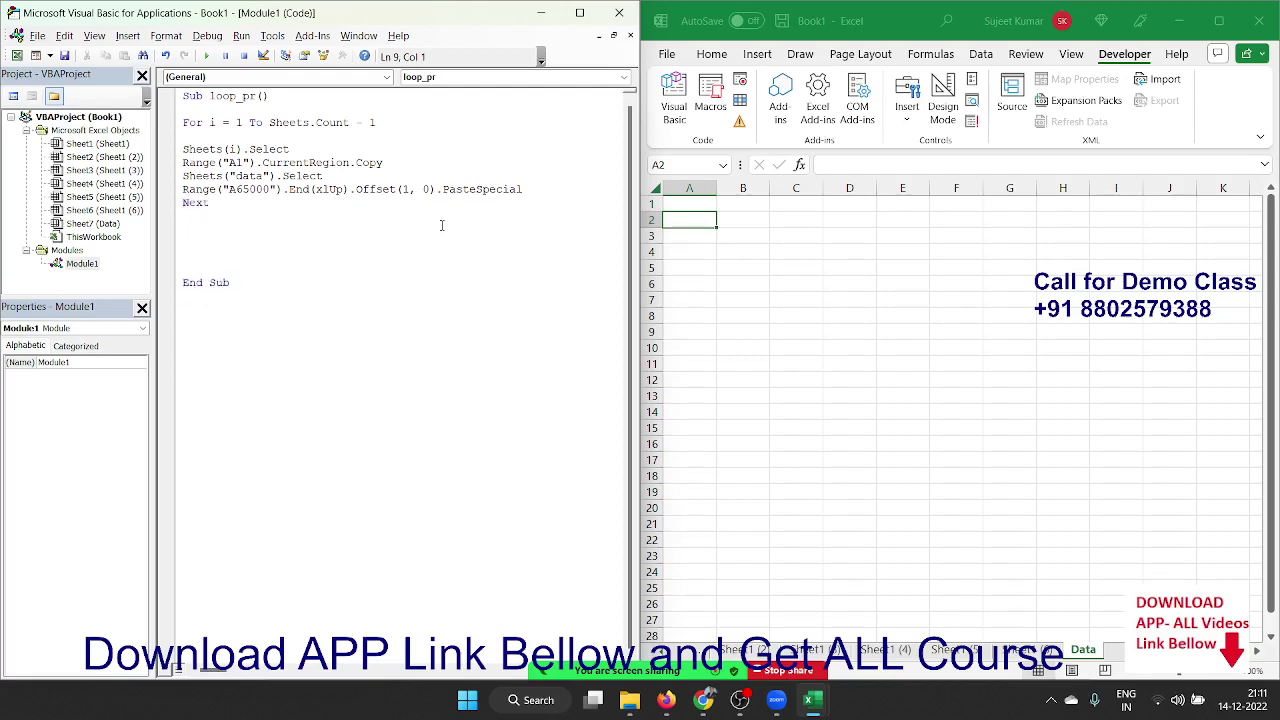
pyautogui.press('Up')
pyautogui.press('Up')
pyautogui.press('Up')
pyautogui.press('Up')
pyautogui.press('Up')
pyautogui.press('Delete')
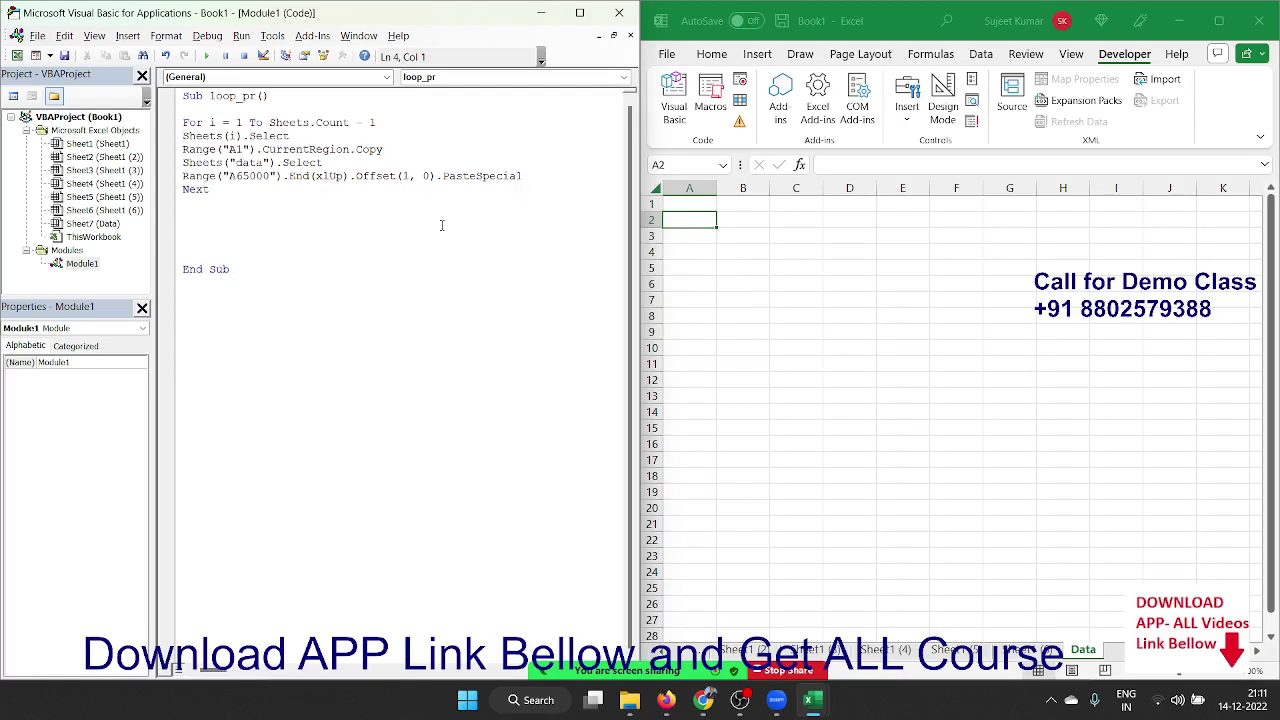
pyautogui.click(378, 163)
pyautogui.click(208, 57)
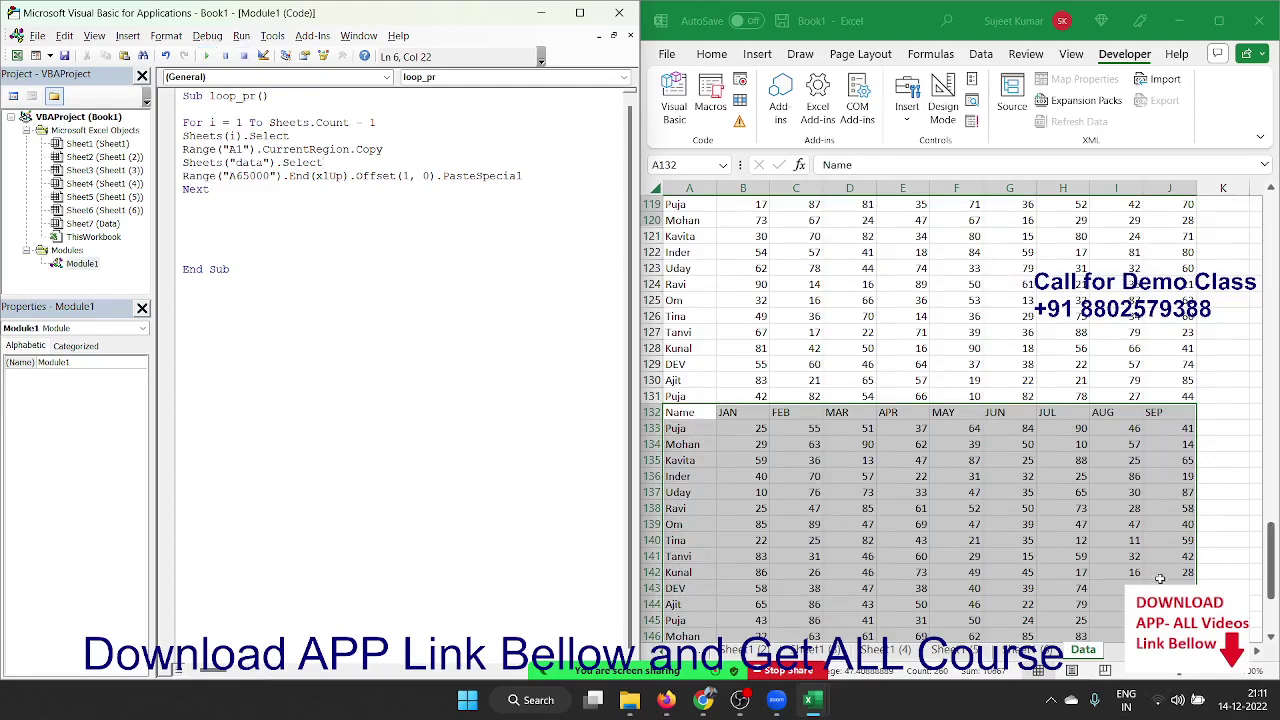
pyautogui.scroll(3, 1158, 576)
pyautogui.scroll(3, 1158, 576)
pyautogui.scroll(5, 1158, 576)
pyautogui.scroll(5, 1158, 576)
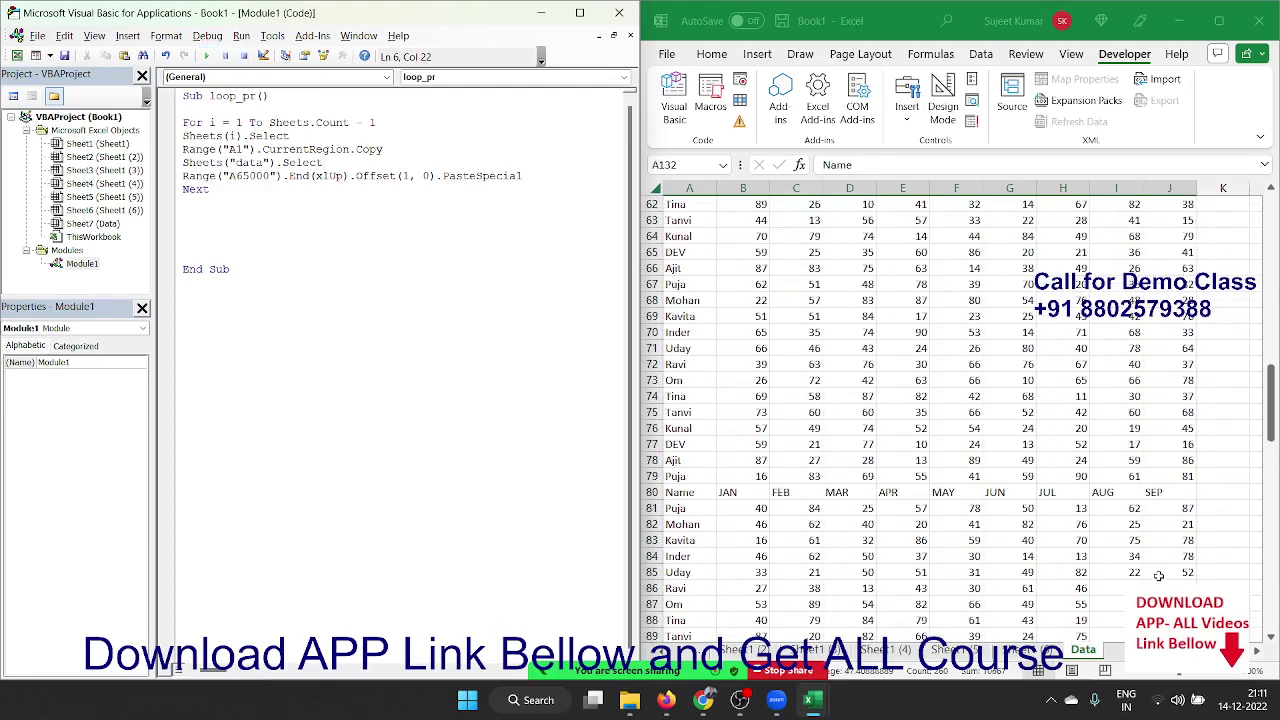
pyautogui.scroll(5, 1158, 576)
pyautogui.scroll(5, 1158, 576)
pyautogui.scroll(5, 1158, 576)
pyautogui.scroll(5, 1158, 576)
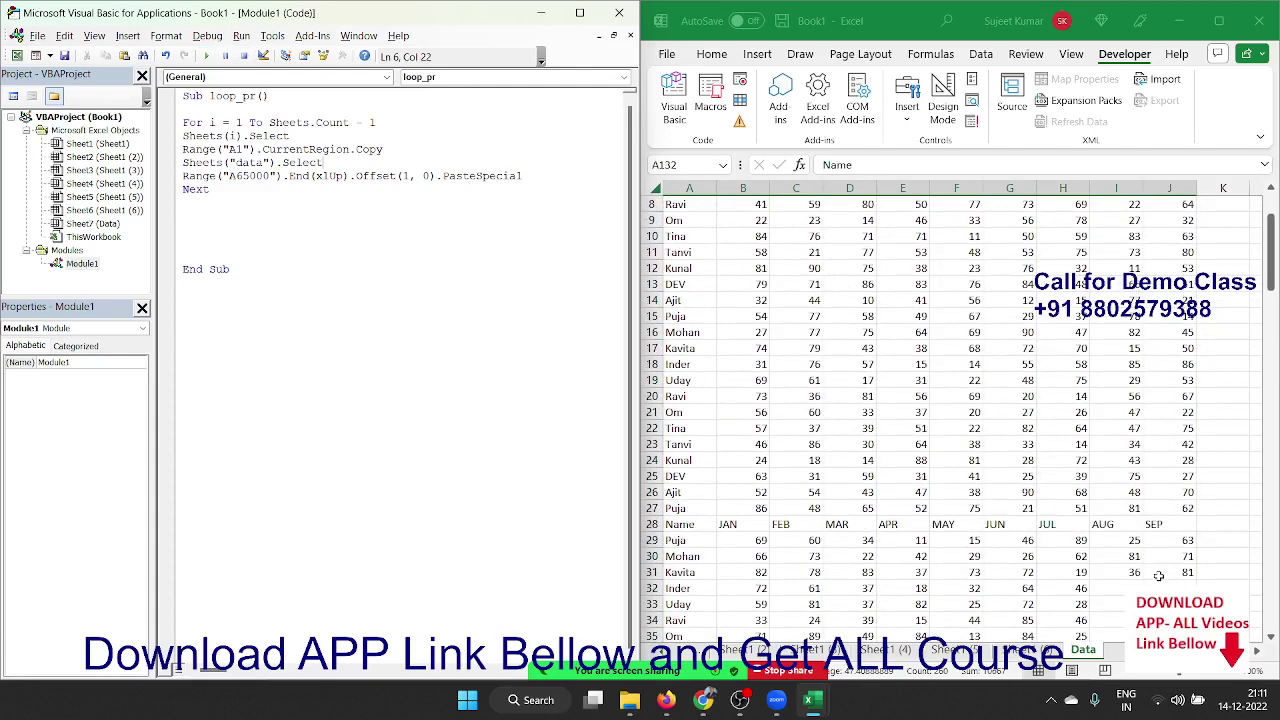
pyautogui.scroll(4, 1158, 576)
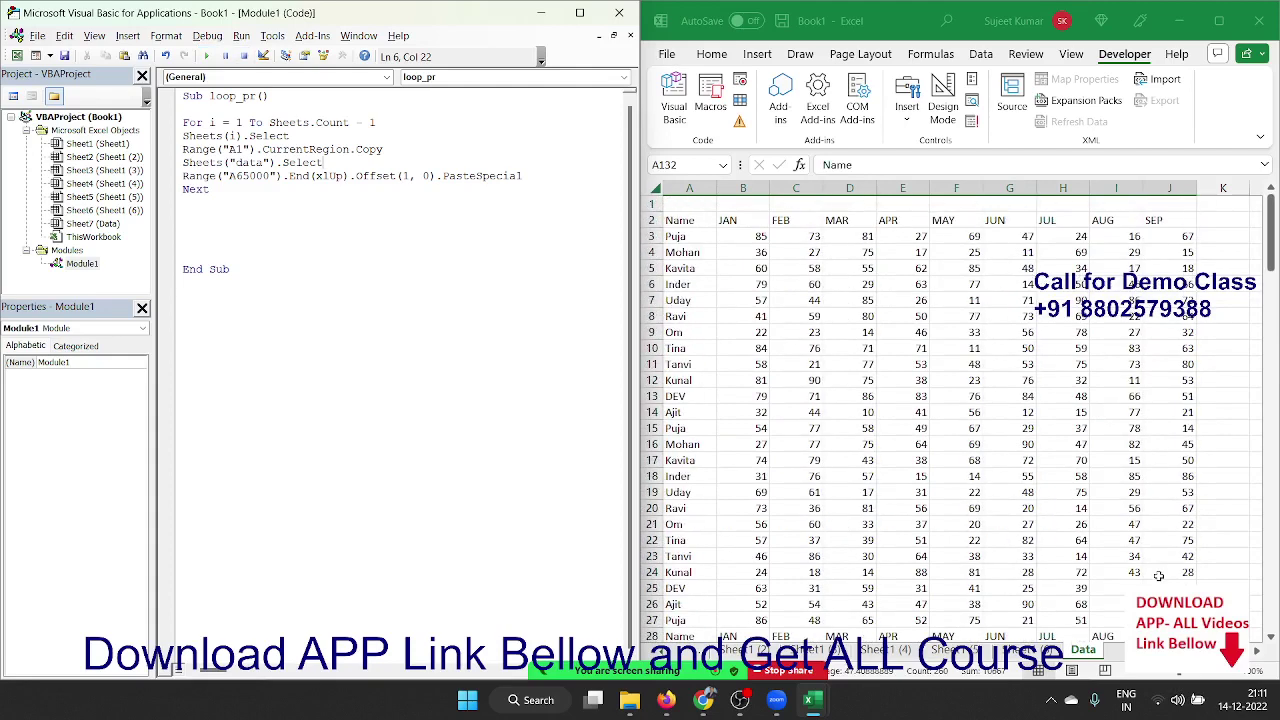
# Copy the Name/JAN–SEP header from row 2 into row 1 of Data.
pyautogui.click(703, 226)
pyautogui.hotkey('ctrl', 'shift', 'Right')
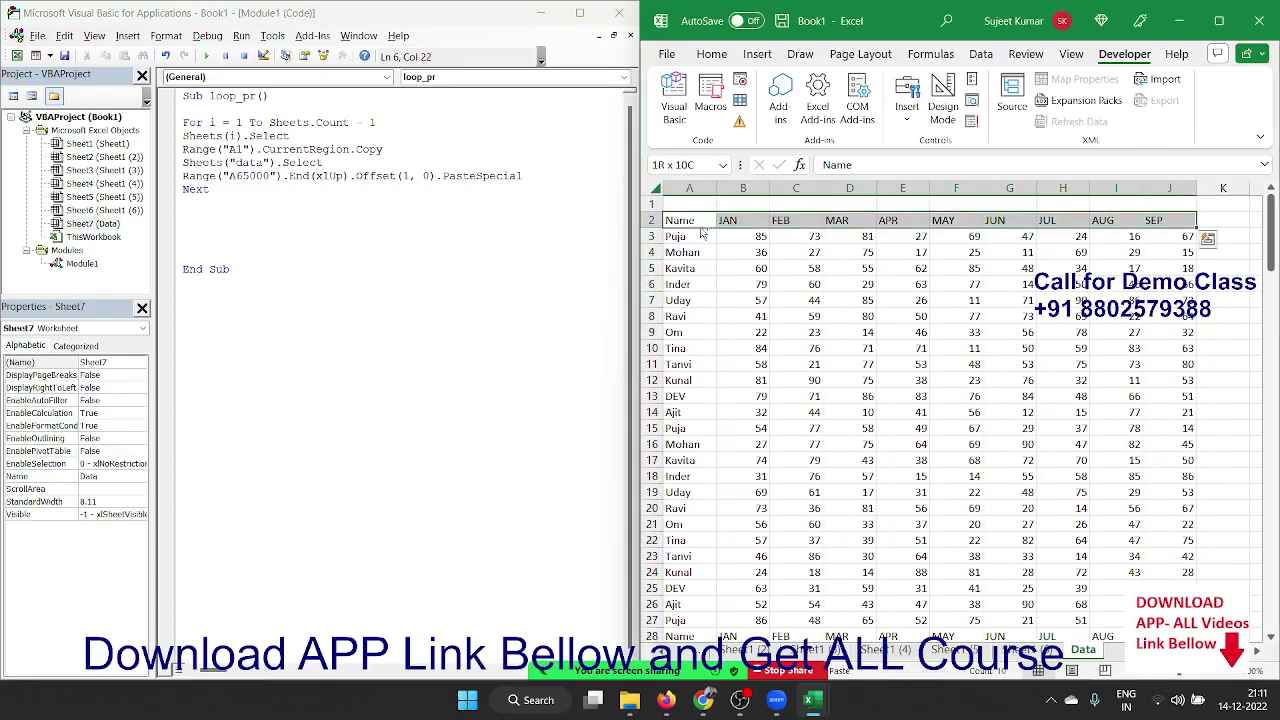
pyautogui.hotkey('ctrl', 'c')
pyautogui.press('Up')
pyautogui.hotkey('ctrl', 'v')
# Clear the old pasted data in A2:J157 below the header.
pyautogui.click(700, 226)
pyautogui.hotkey('ctrl', 'shift', 'Right')
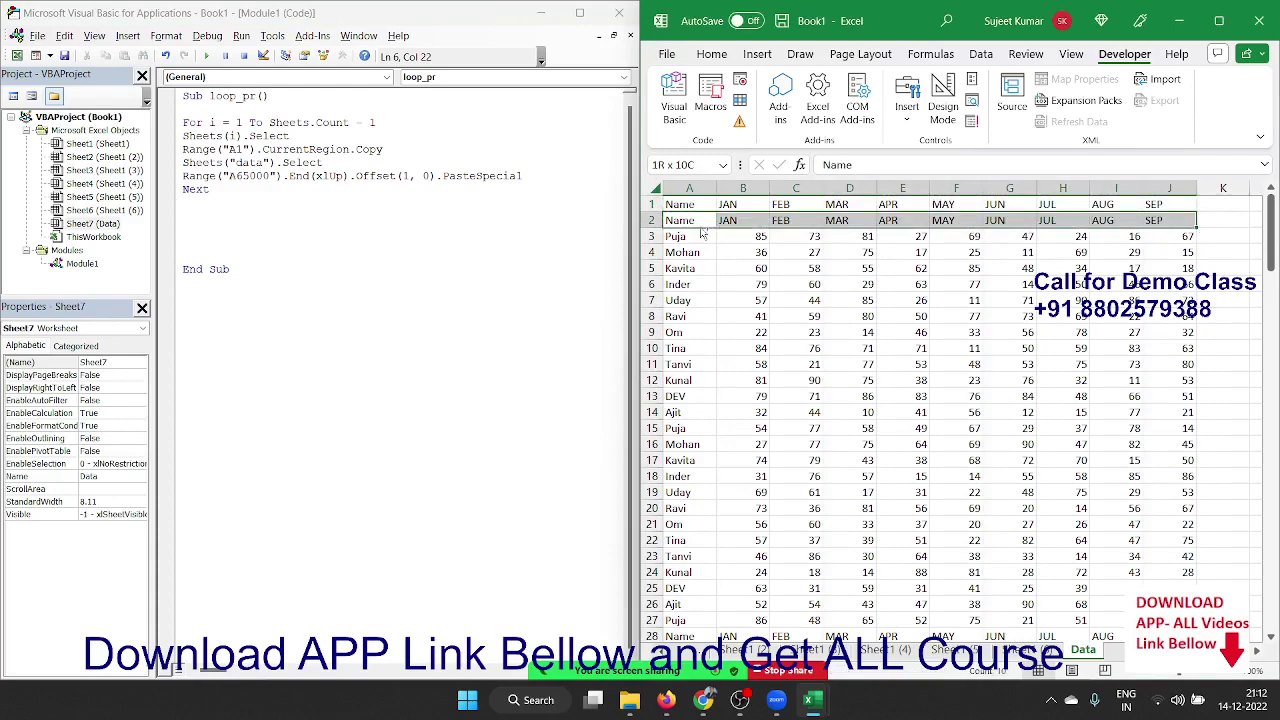
pyautogui.hotkey('ctrl', 'shift', 'Down')
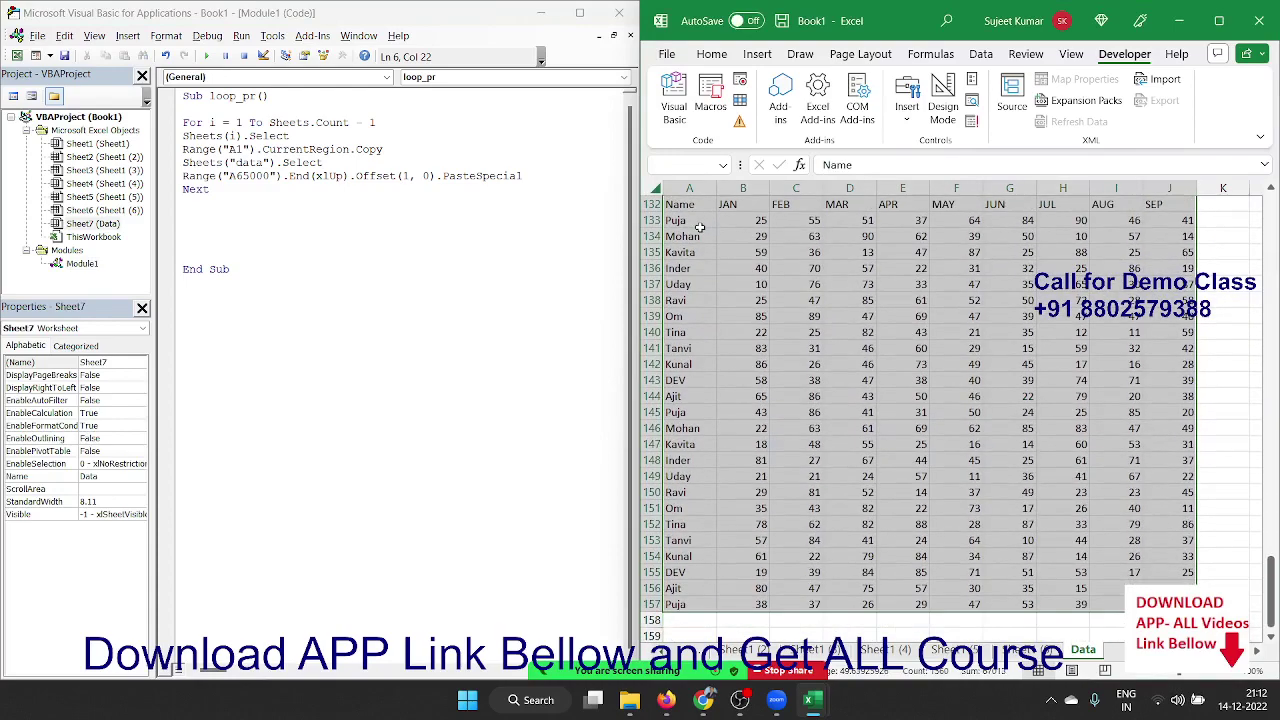
pyautogui.press('Delete')
pyautogui.hotkey('ctrl', 'Home')
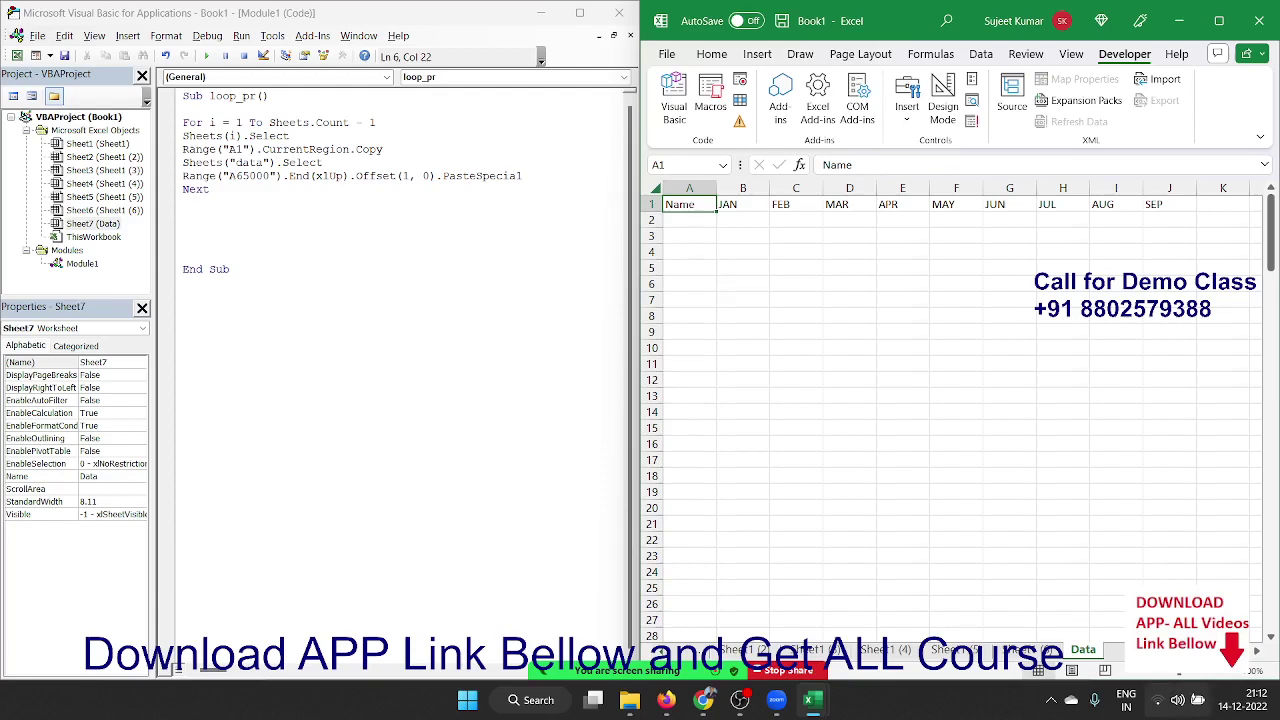
# Copy the Sheet1 (6) table and paste it into Data!A2.
pyautogui.press('F5')
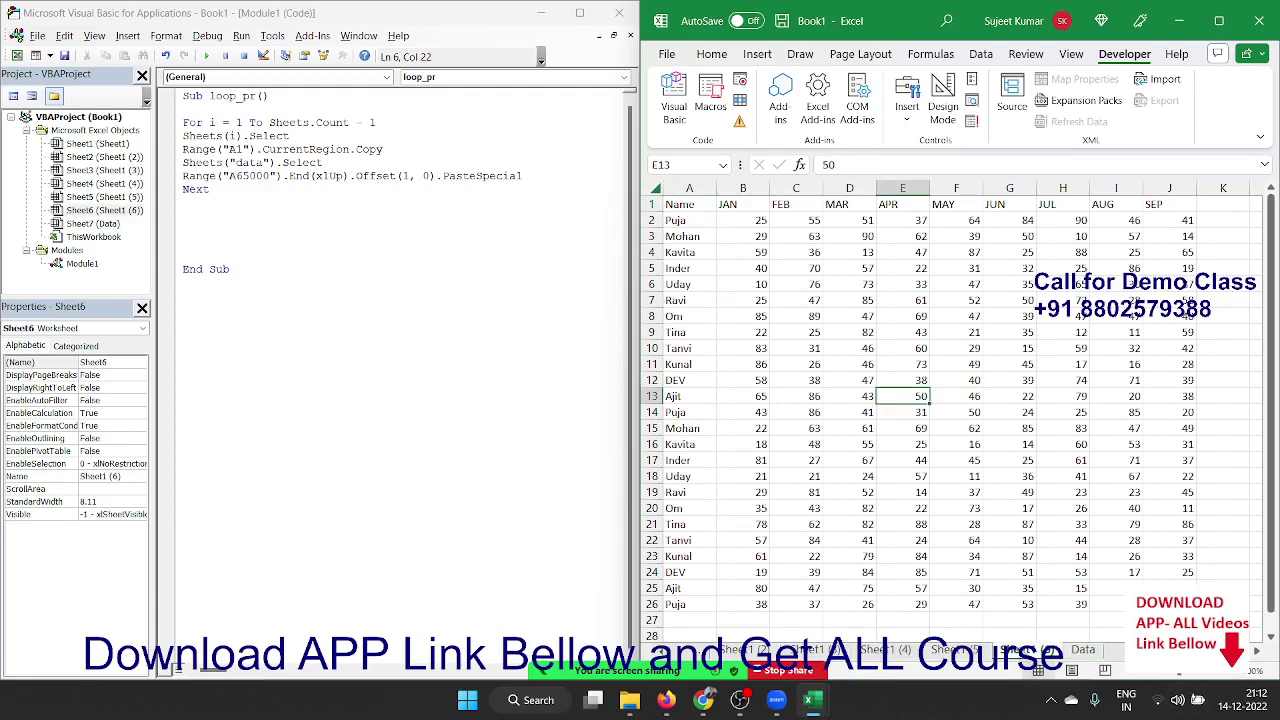
pyautogui.hotkey('ctrl', 'a')
pyautogui.hotkey('ctrl', 'c')
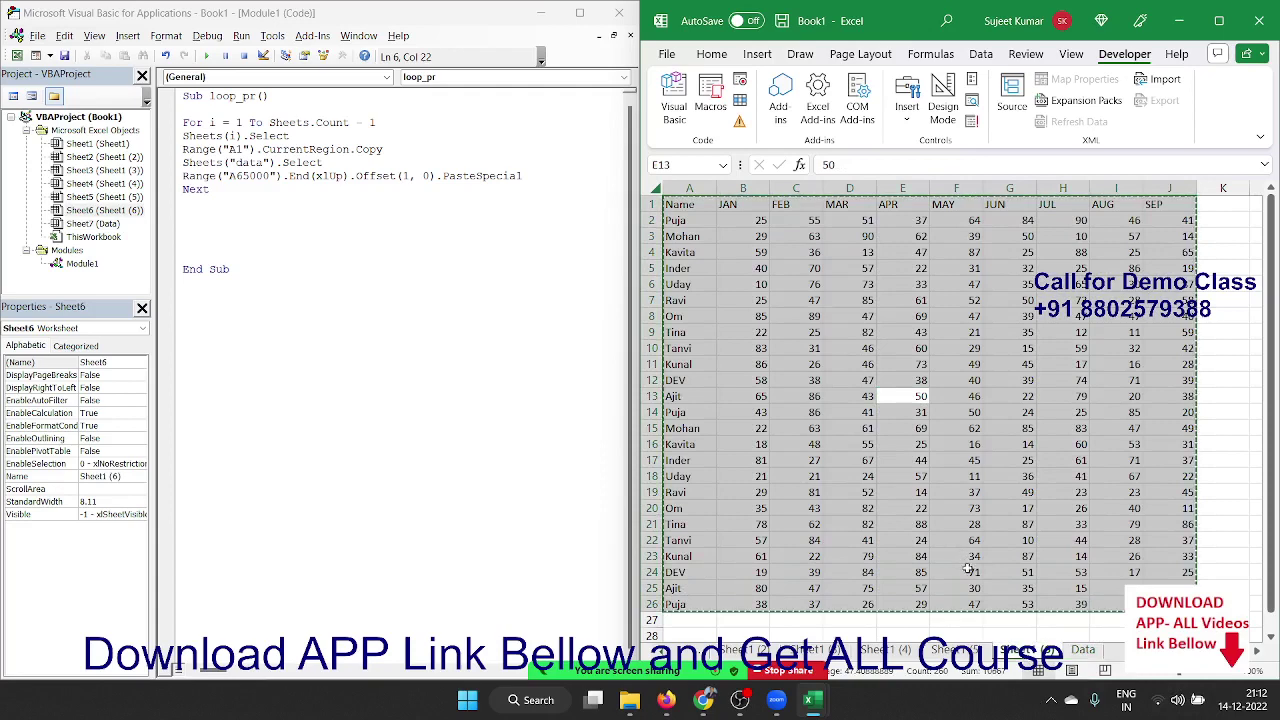
pyautogui.click(1080, 649)
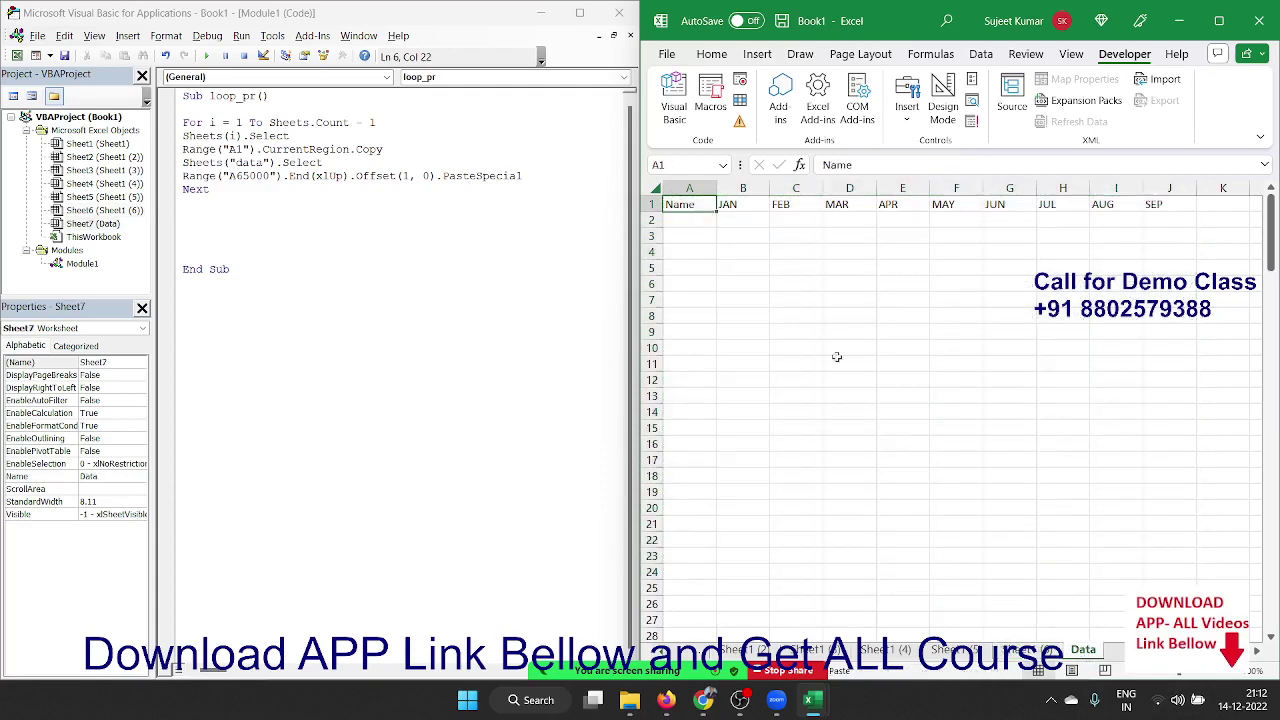
pyautogui.click(704, 221)
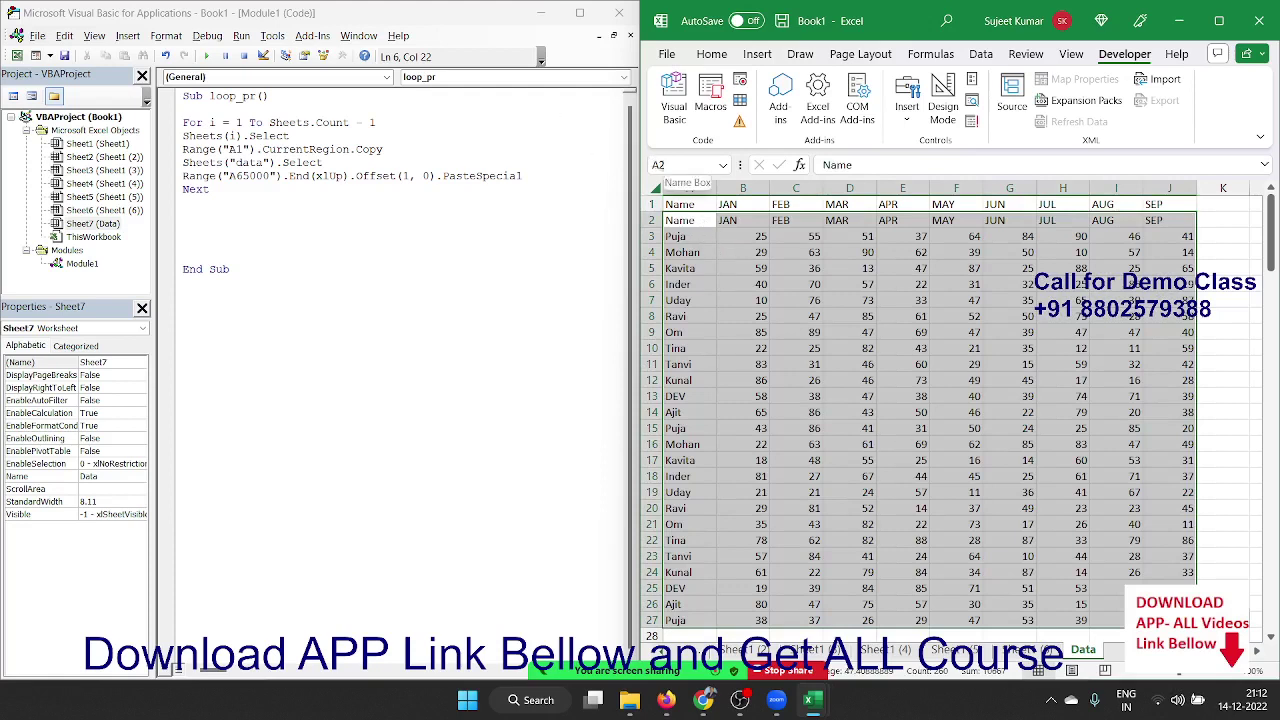
pyautogui.press('ctrl')
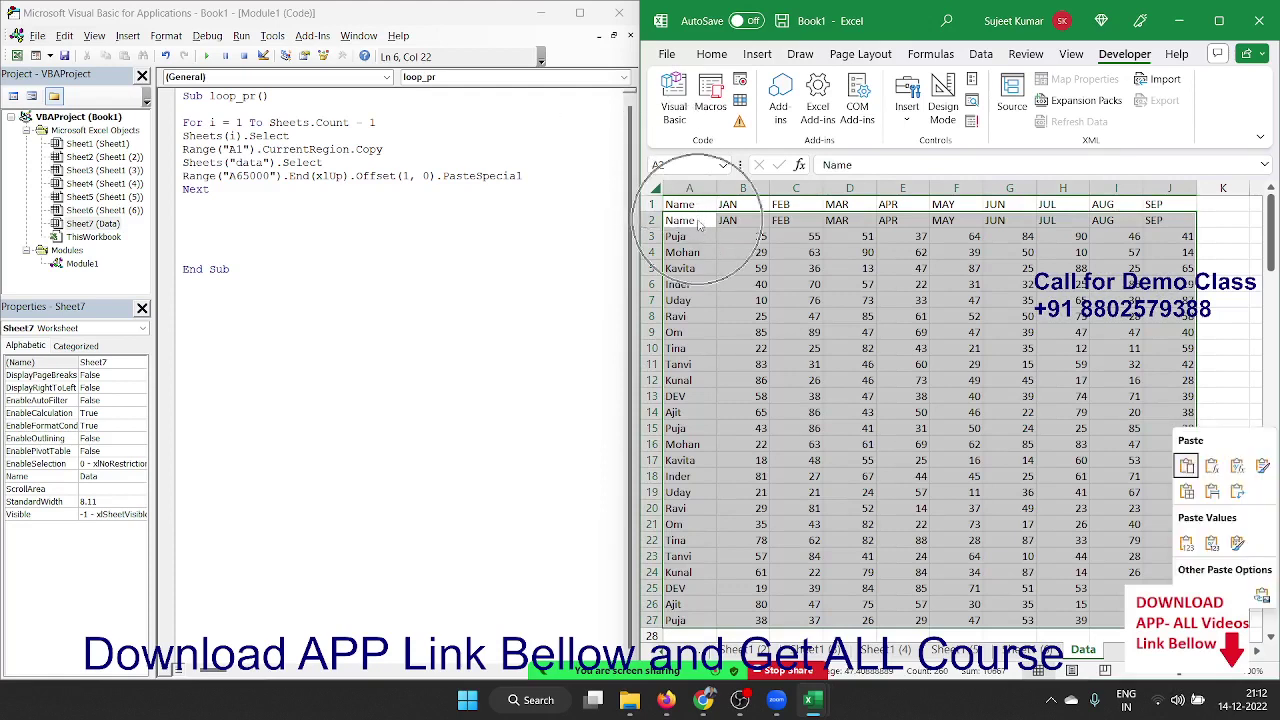
pyautogui.click(184, 189)
pyautogui.press('Return')
# Add ActiveCell.EntireRow.Delete after the PasteSpecial line, just above Next.
pyautogui.press('Up')
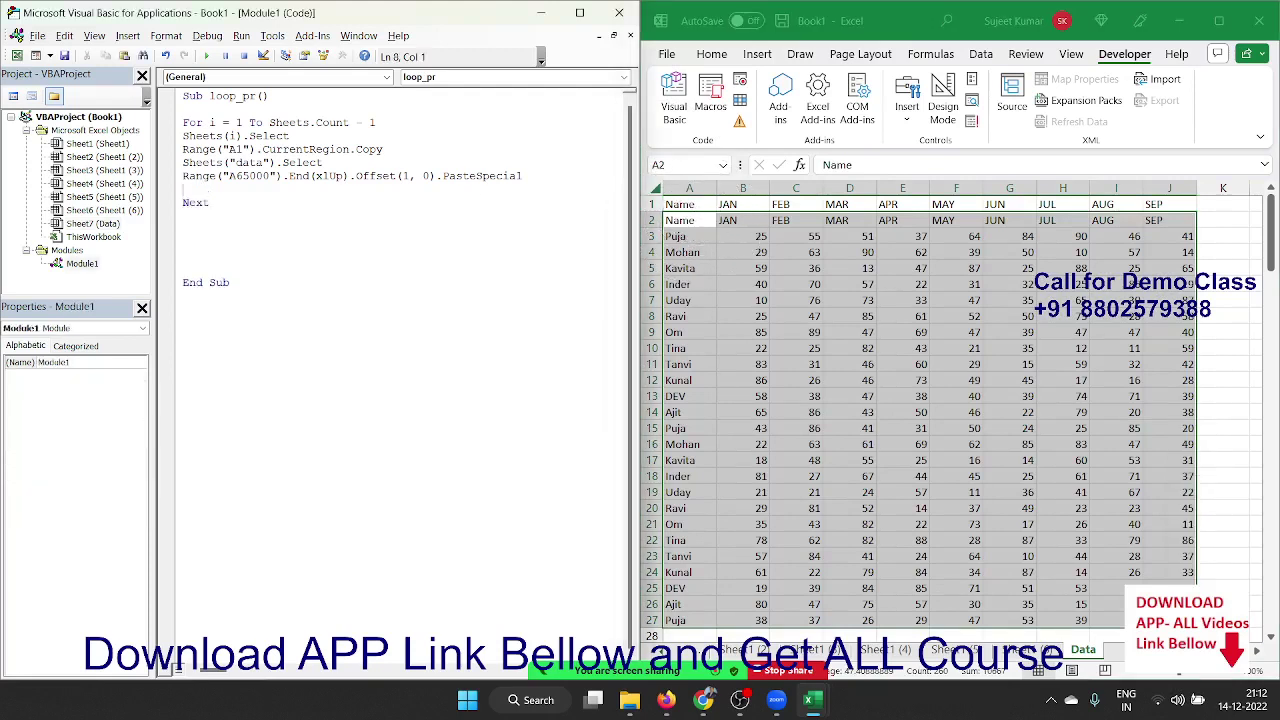
pyautogui.write('act')
pyautogui.write('ivecell')
pyautogui.write('.')
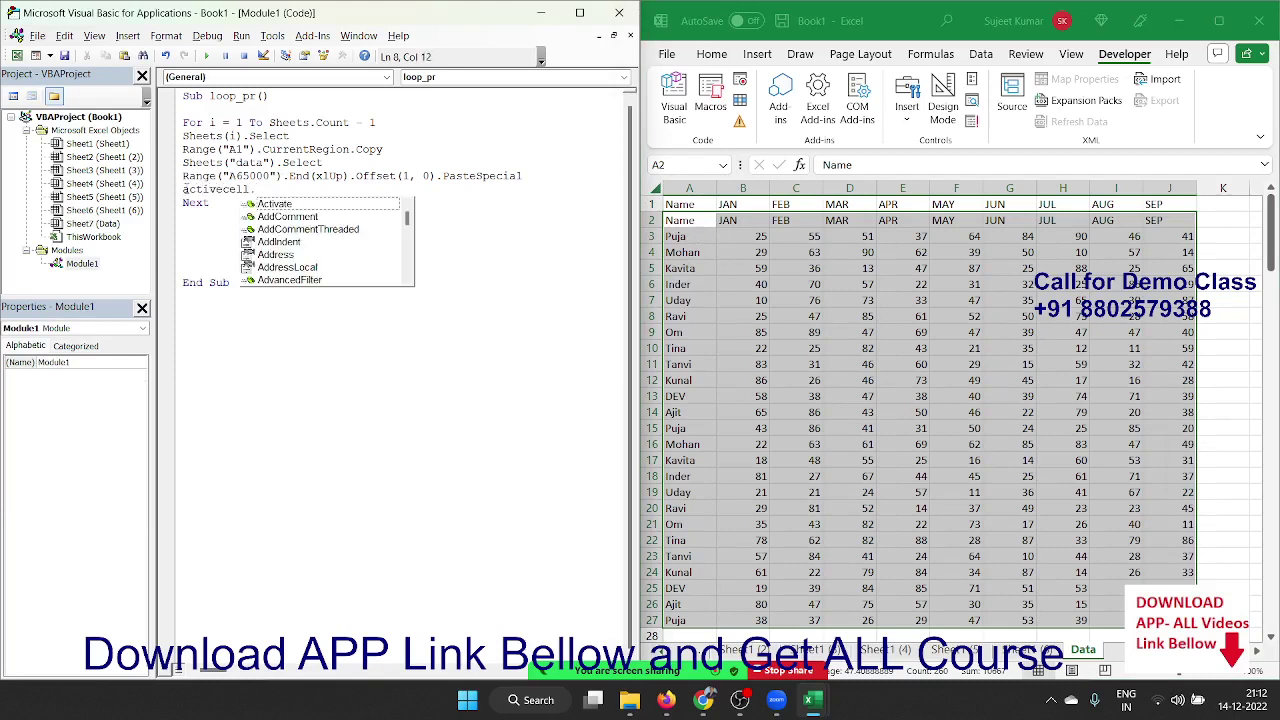
pyautogui.write('en')
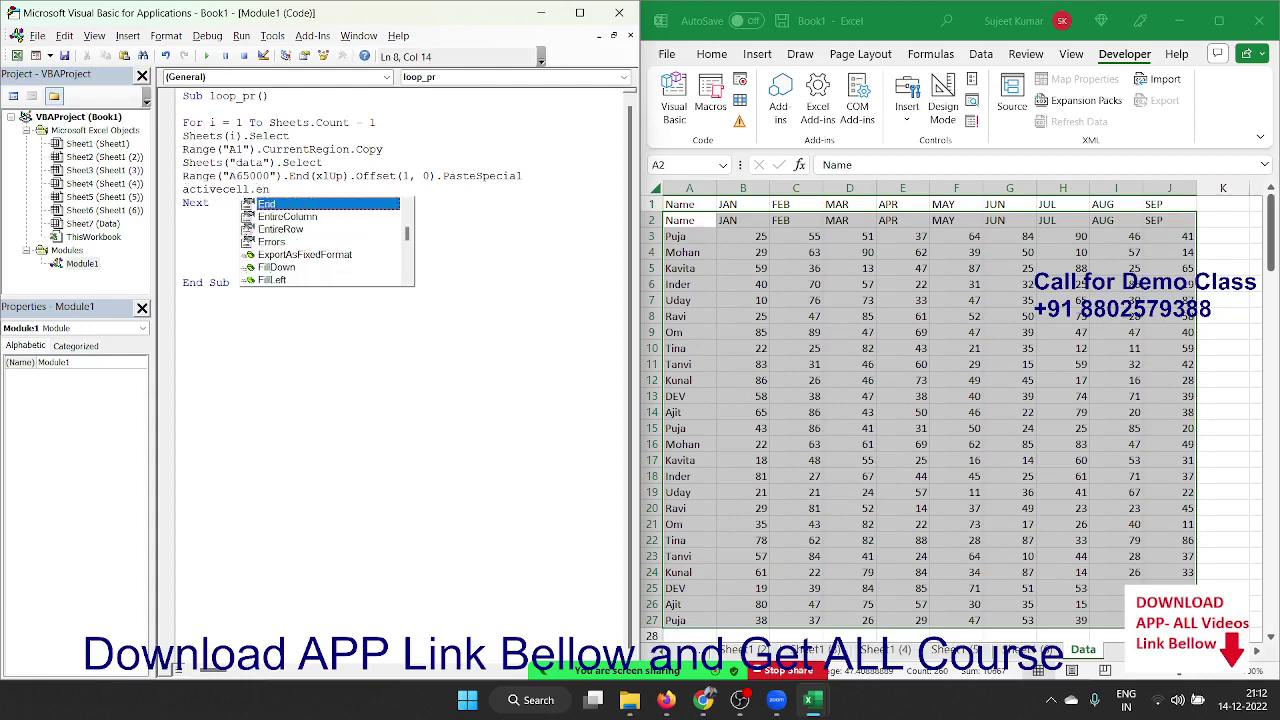
pyautogui.press('Down')
pyautogui.press('Down')
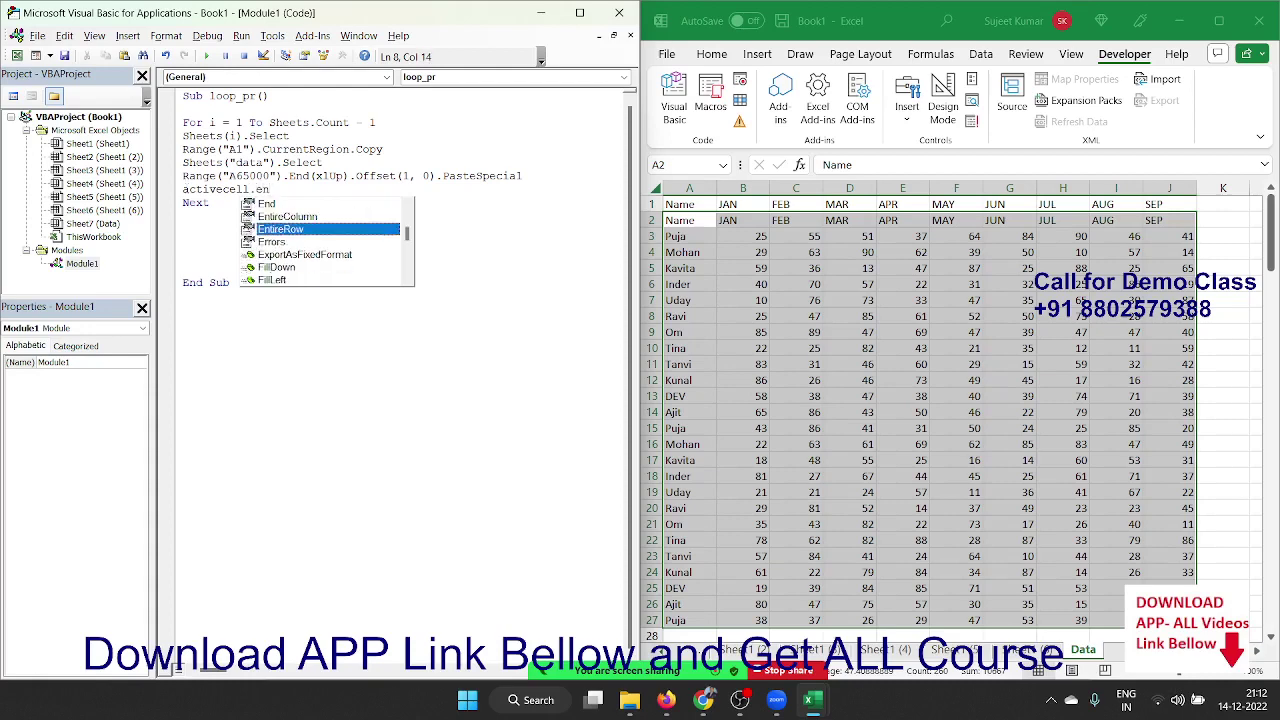
pyautogui.press('Tab')
pyautogui.write('.de')
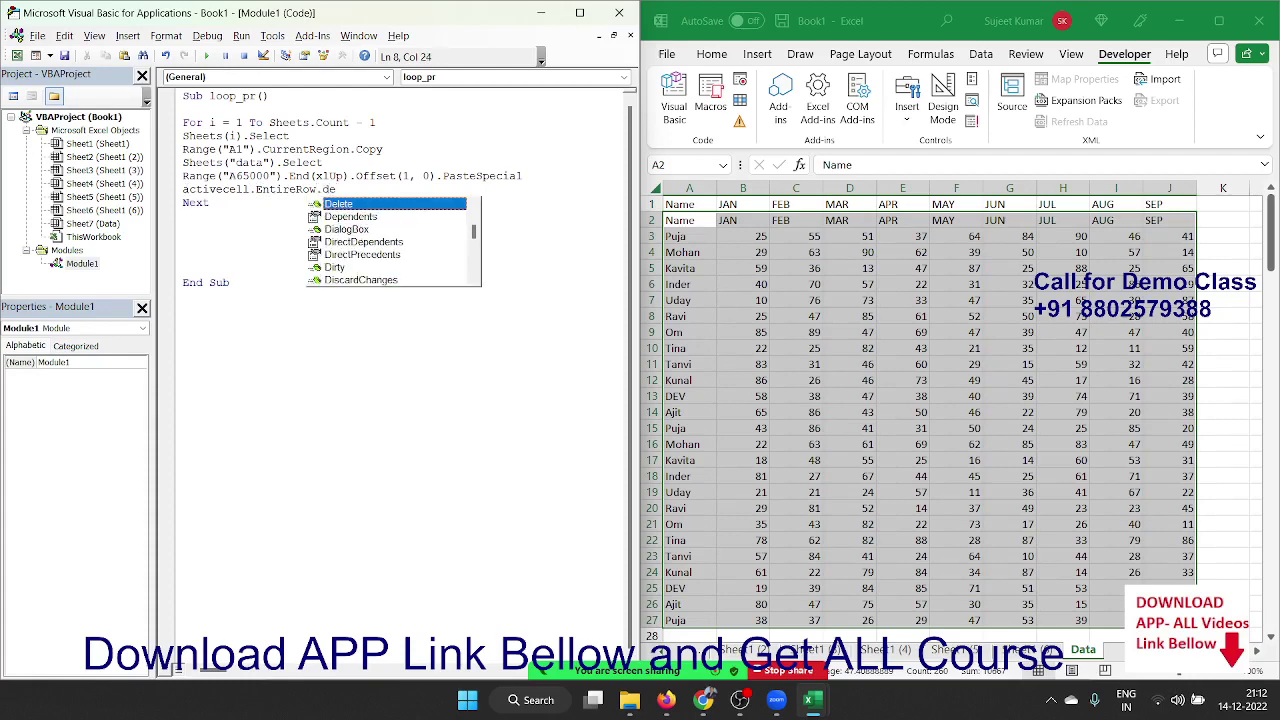
pyautogui.press('Tab')
pyautogui.press('Down')
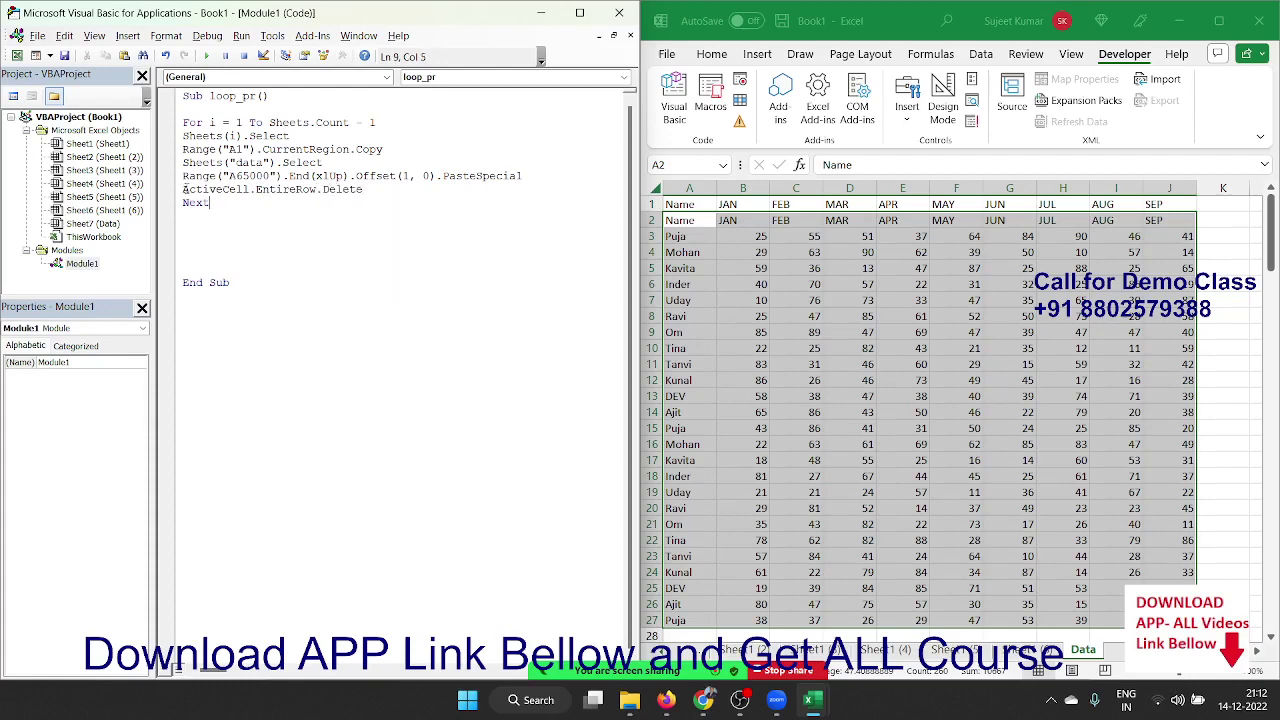
pyautogui.click(661, 228)
pyautogui.click(661, 228)
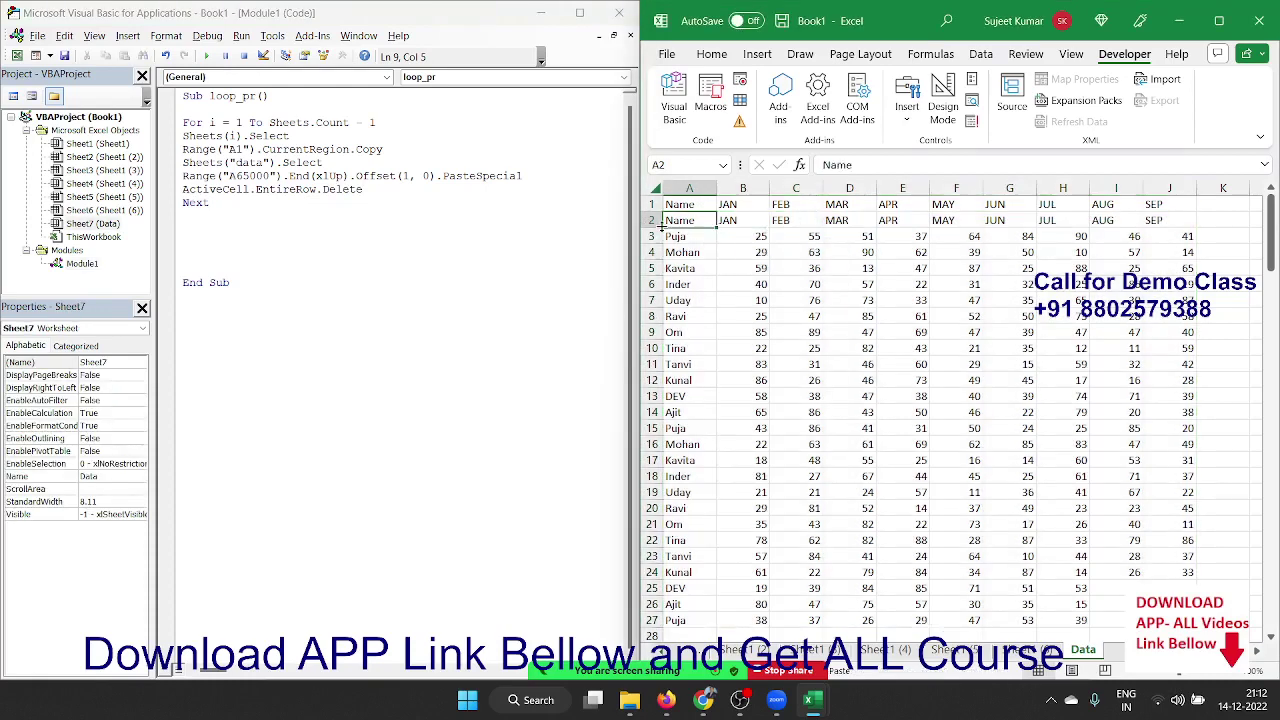
# Clear the pasted rows A2:J27 below the Data header.
pyautogui.hotkey('ctrl', 'shift', 'Right')
pyautogui.hotkey('ctrl', 'shift', 'Down')
pyautogui.press('Delete')
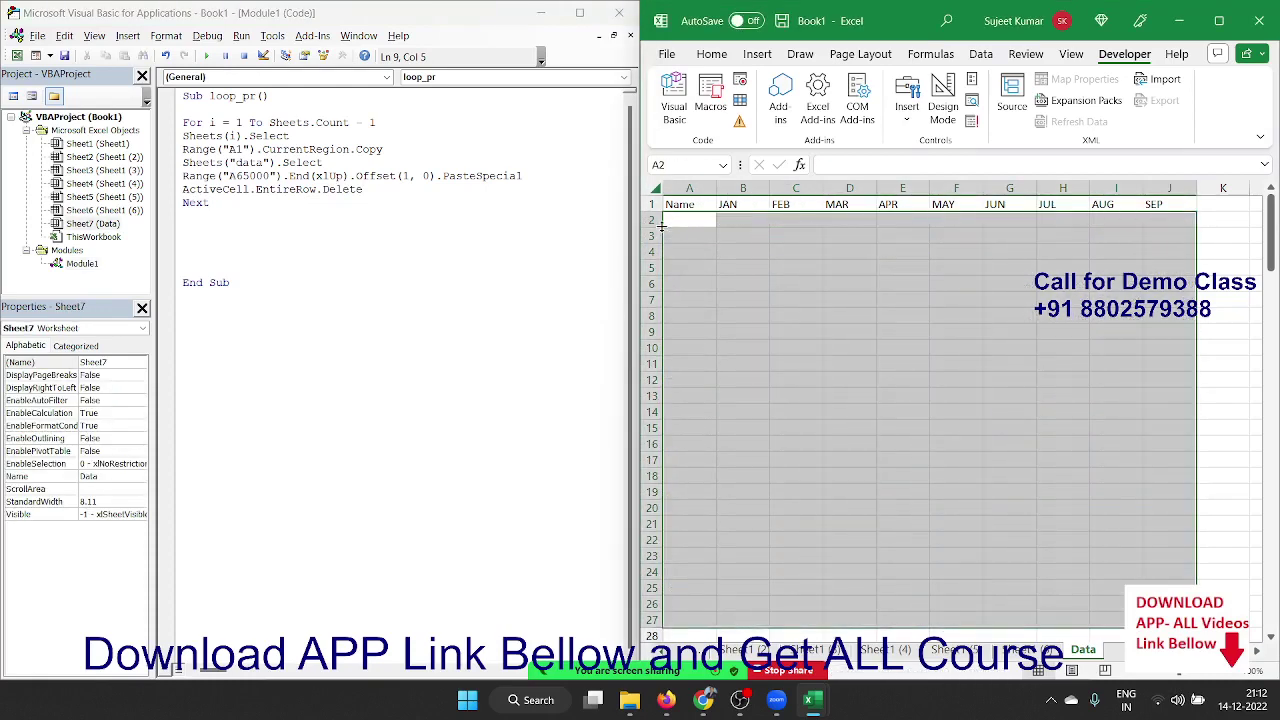
pyautogui.hotkey('ctrl', 'Home')
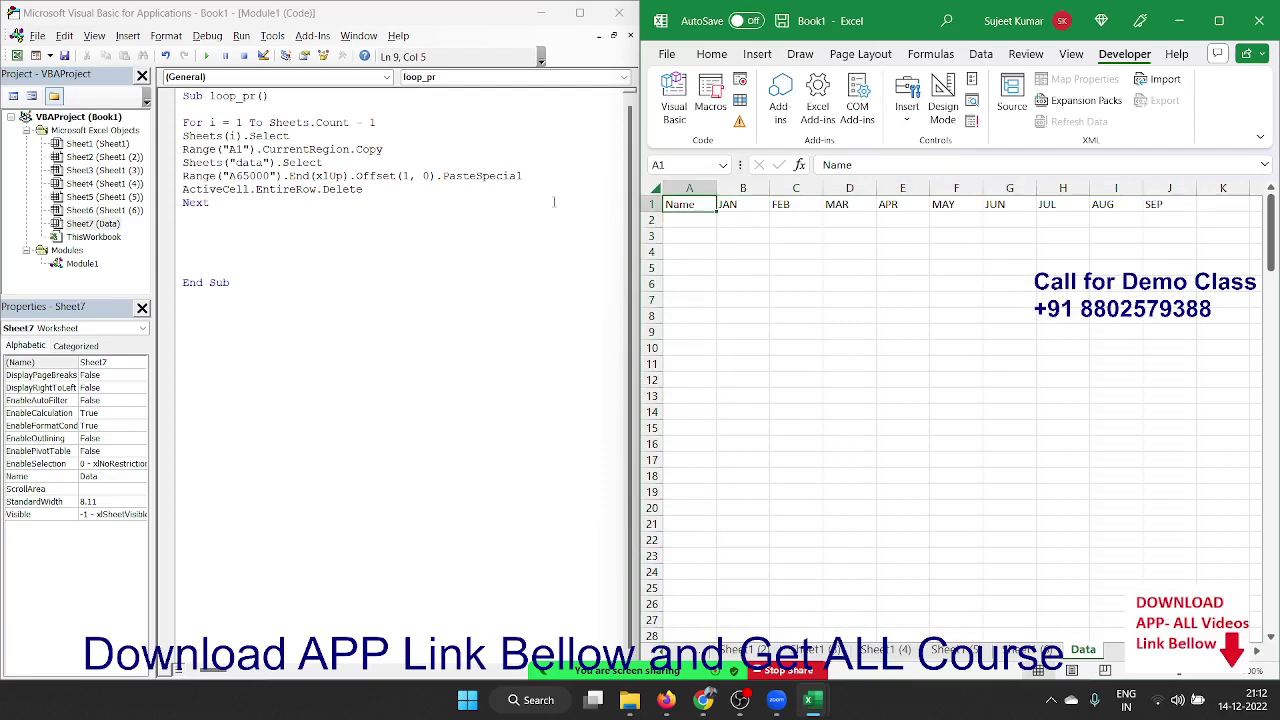
# Run loop_pr and scroll the Data sheet to check the stacked rows through row 151.
pyautogui.click(322, 162)
pyautogui.click(205, 56)
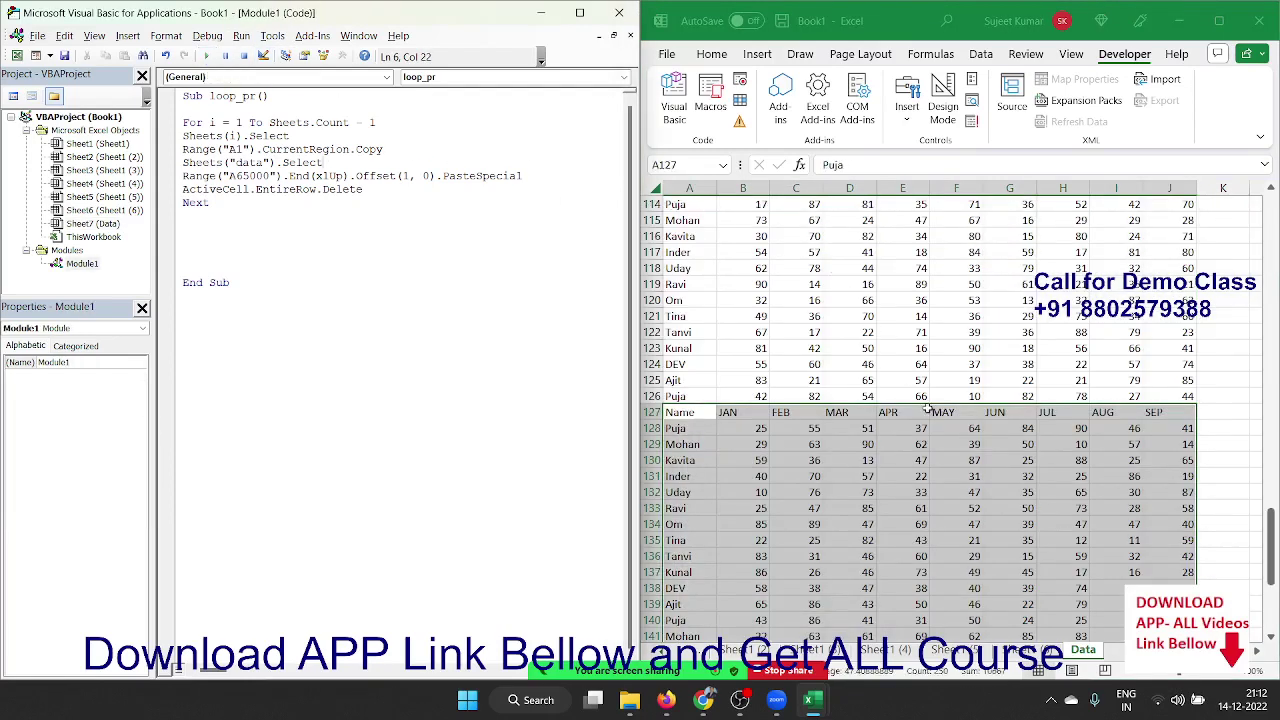
pyautogui.scroll(5, 930, 409)
pyautogui.scroll(-5, 927, 409)
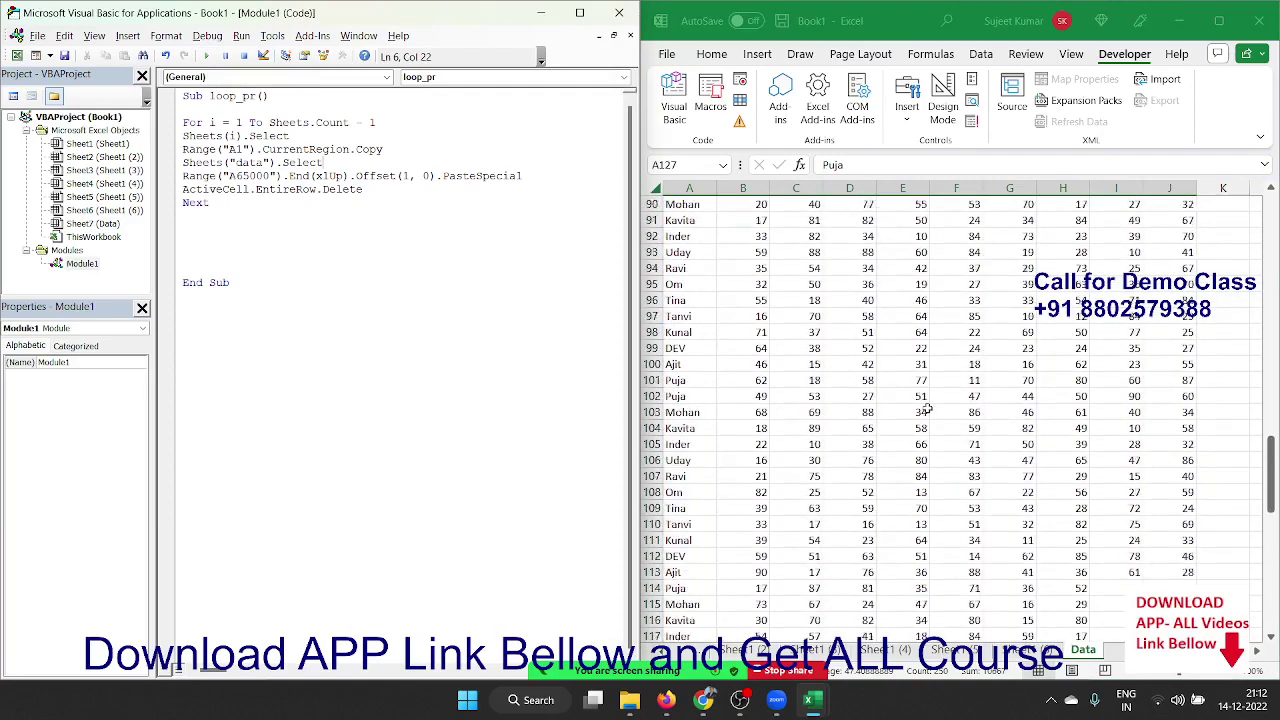
pyautogui.scroll(-8, 927, 409)
pyautogui.scroll(2, 927, 409)
pyautogui.scroll(1, 927, 409)
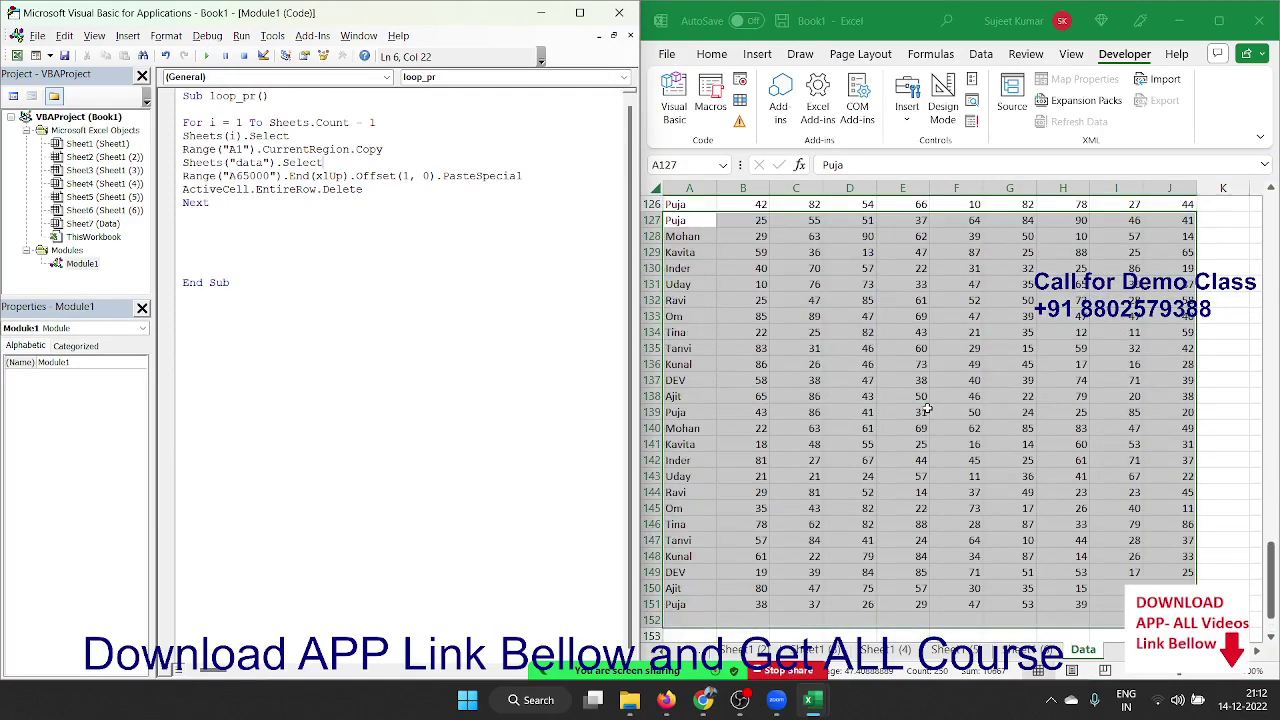
pyautogui.scroll(1, 927, 409)
pyautogui.scroll(1, 927, 409)
pyautogui.scroll(4, 927, 409)
pyautogui.scroll(8, 927, 409)
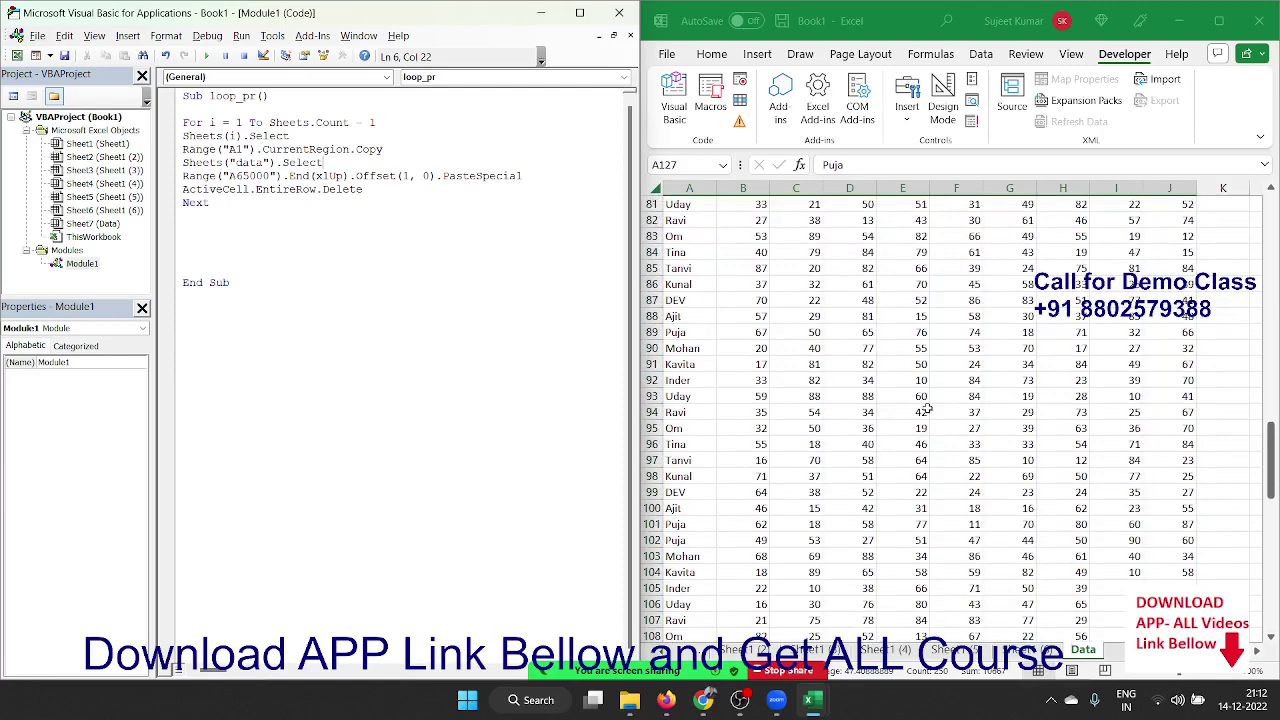
pyautogui.scroll(8, 927, 409)
pyautogui.scroll(9, 927, 409)
pyautogui.scroll(4, 927, 409)
pyautogui.scroll(8, 927, 409)
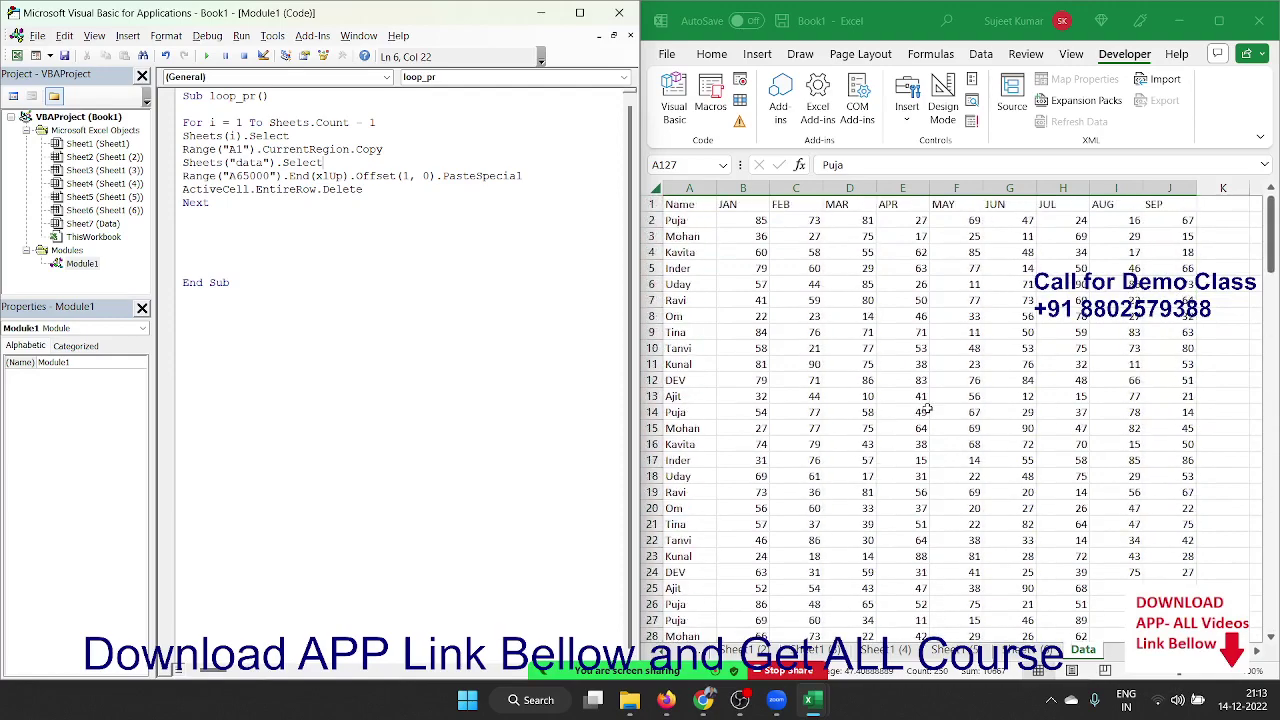
pyautogui.click(705, 234)
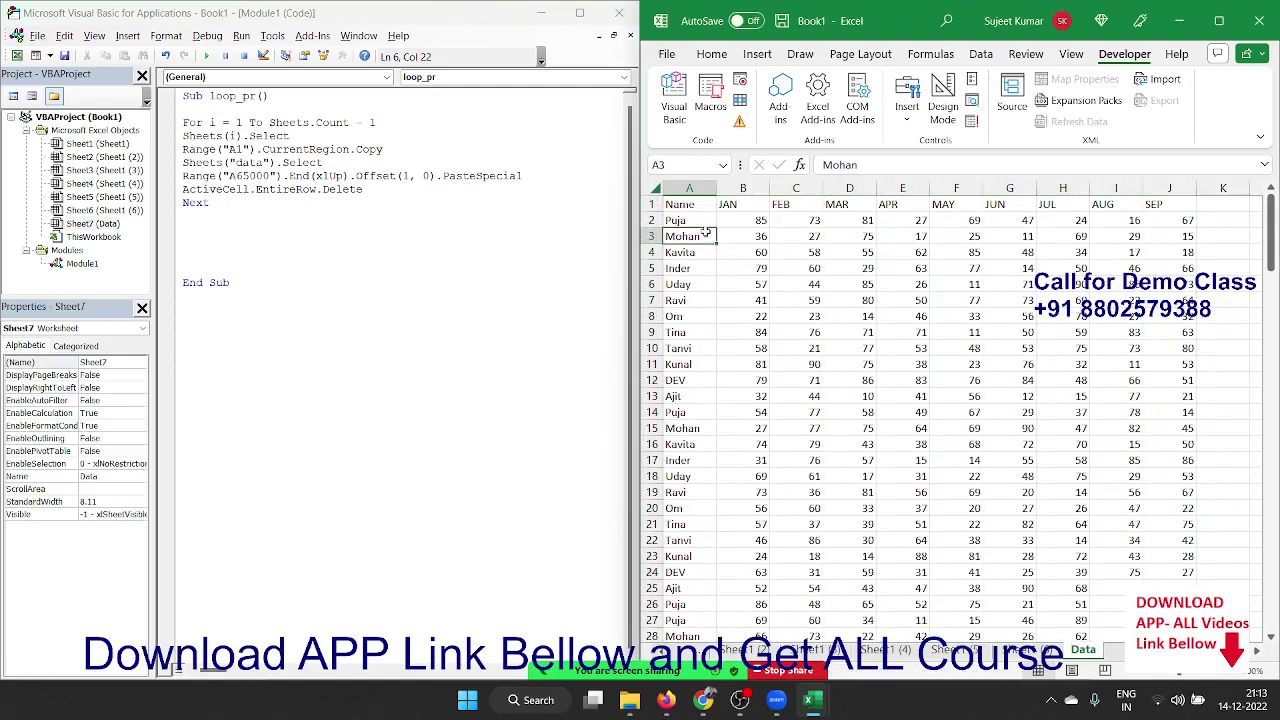
pyautogui.click(704, 222)
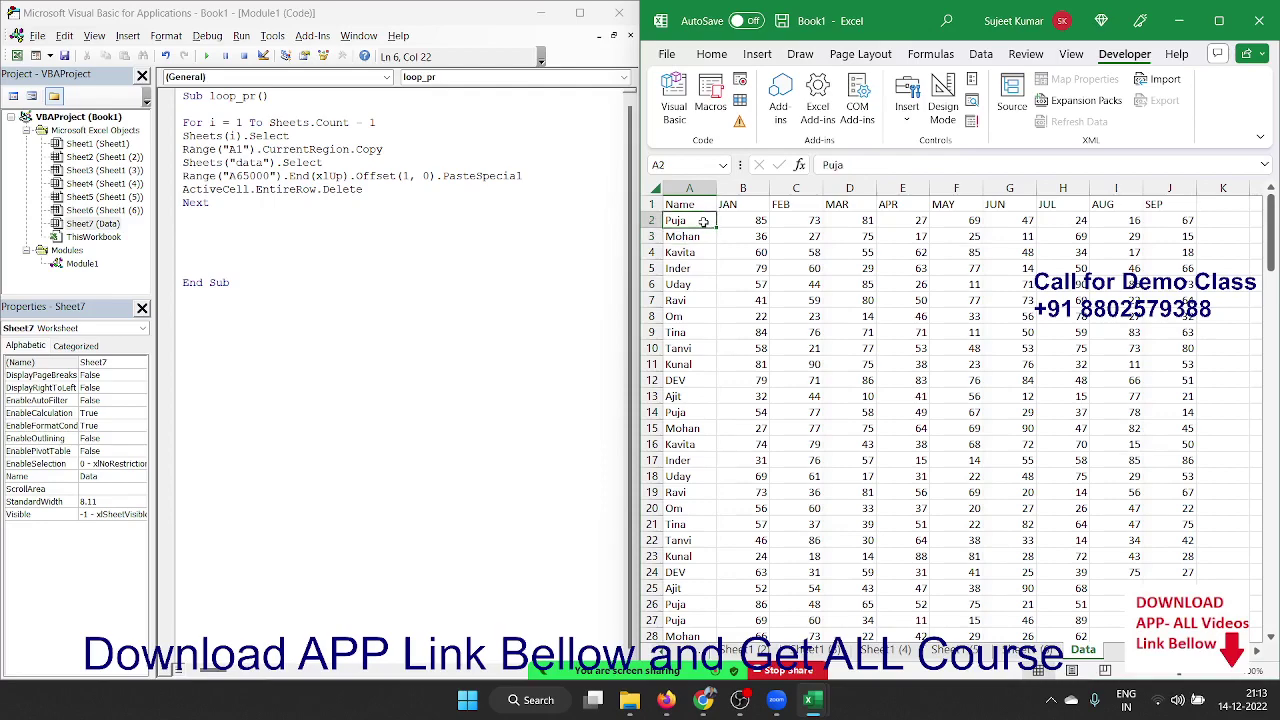
# Rerun the macro, go to Sheet1 (6), and highlight the CurrentRegion copy line.
pyautogui.press('F5')
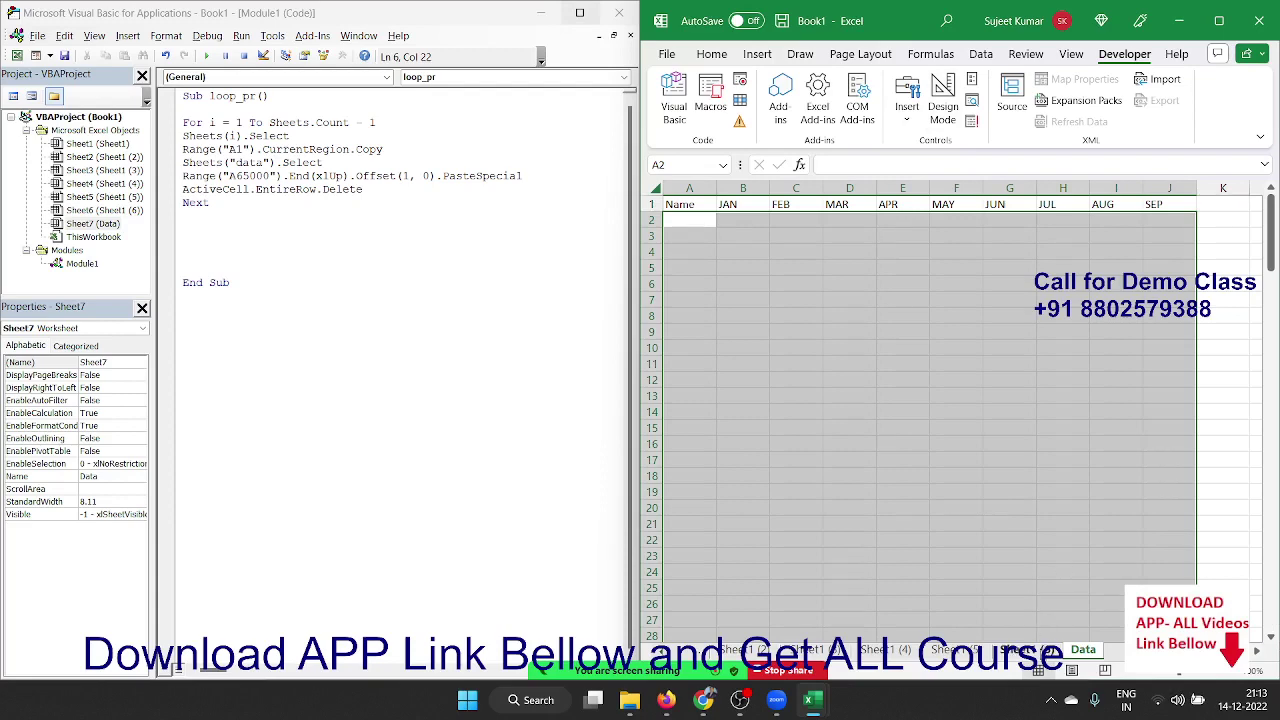
pyautogui.click(1025, 649)
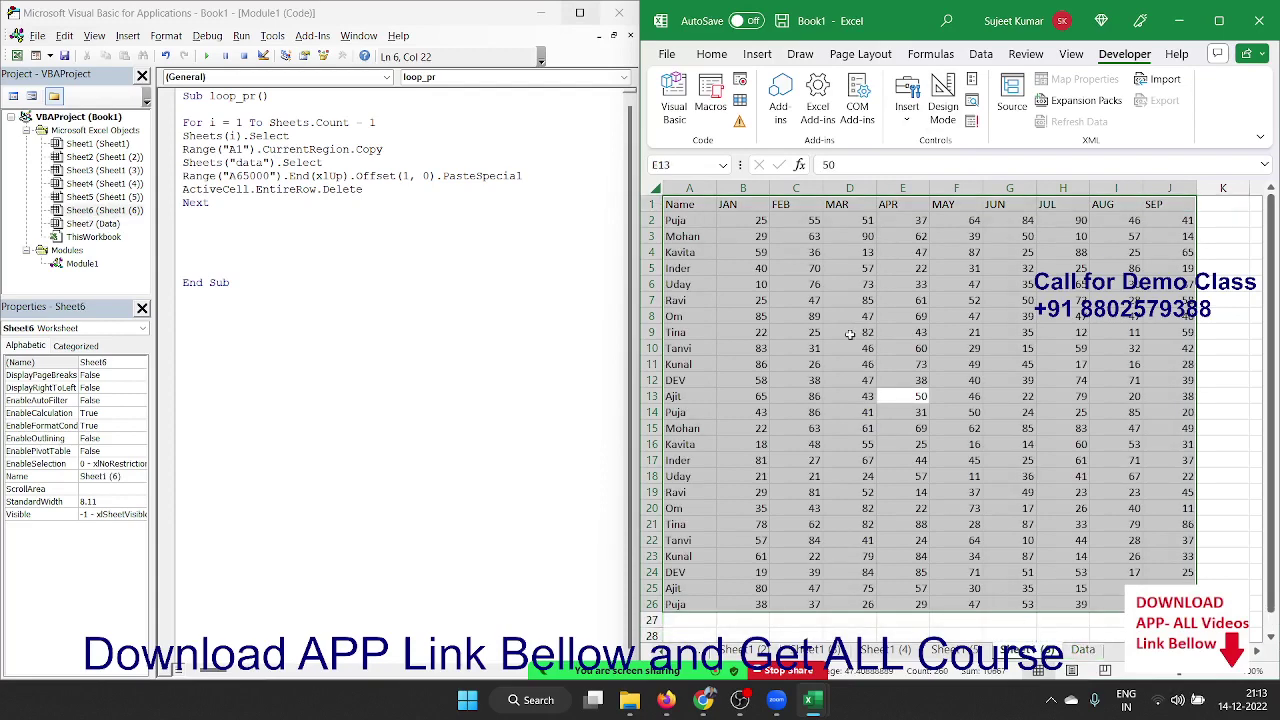
pyautogui.click(810, 300)
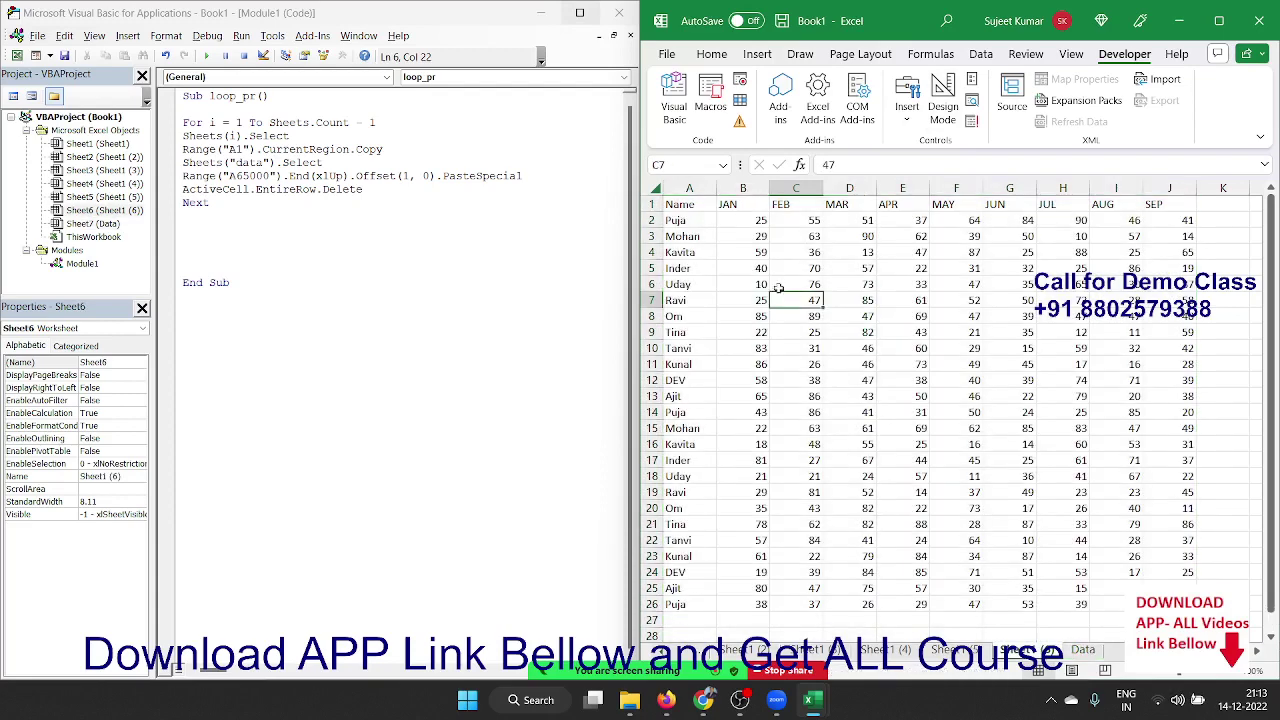
pyautogui.click(694, 225)
pyautogui.click(693, 226)
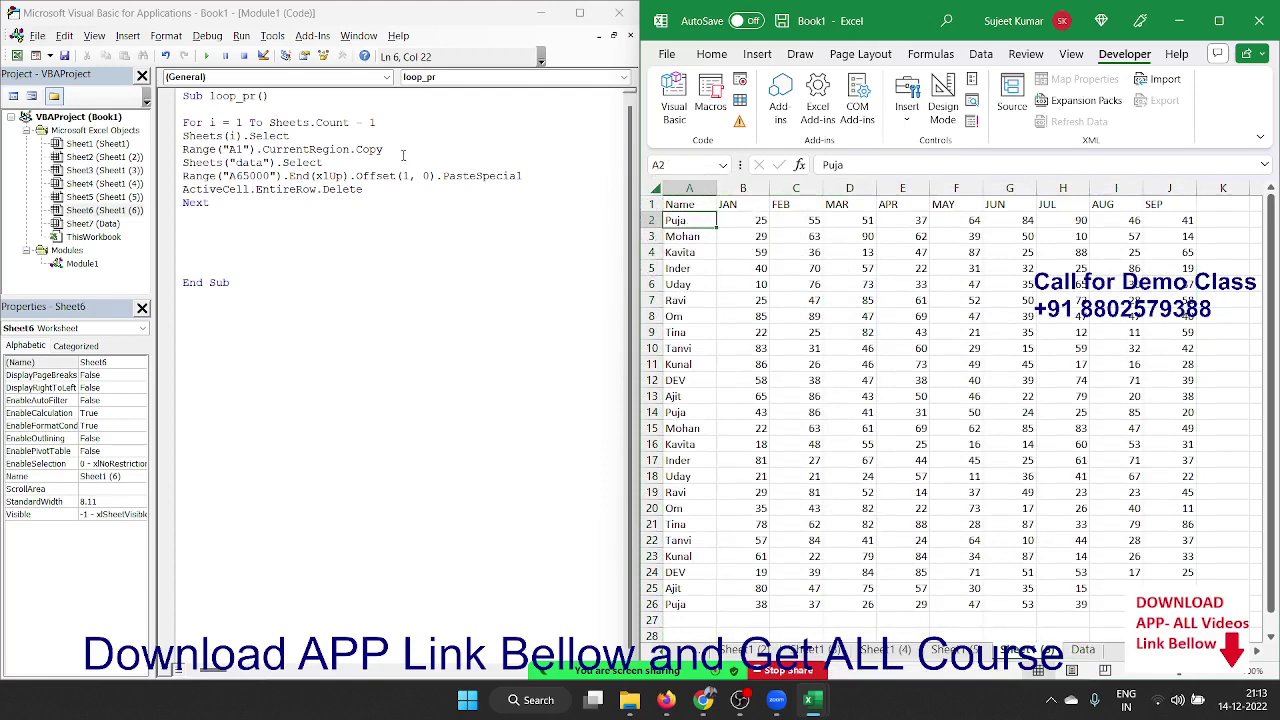
pyautogui.moveTo(383, 150); pyautogui.dragTo(188, 150)
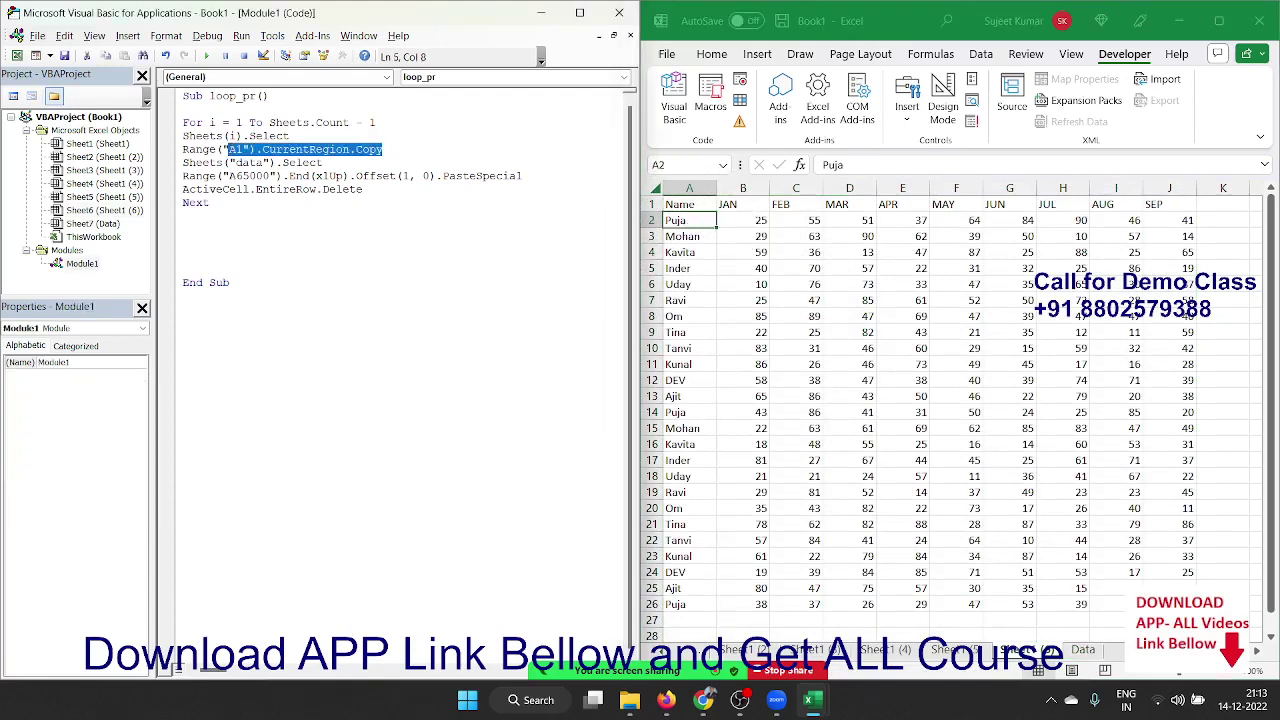
# Select and copy the full A1:J26 table on Sheet1 (6), then show Data.
pyautogui.click(688, 237)
pyautogui.click(688, 222)
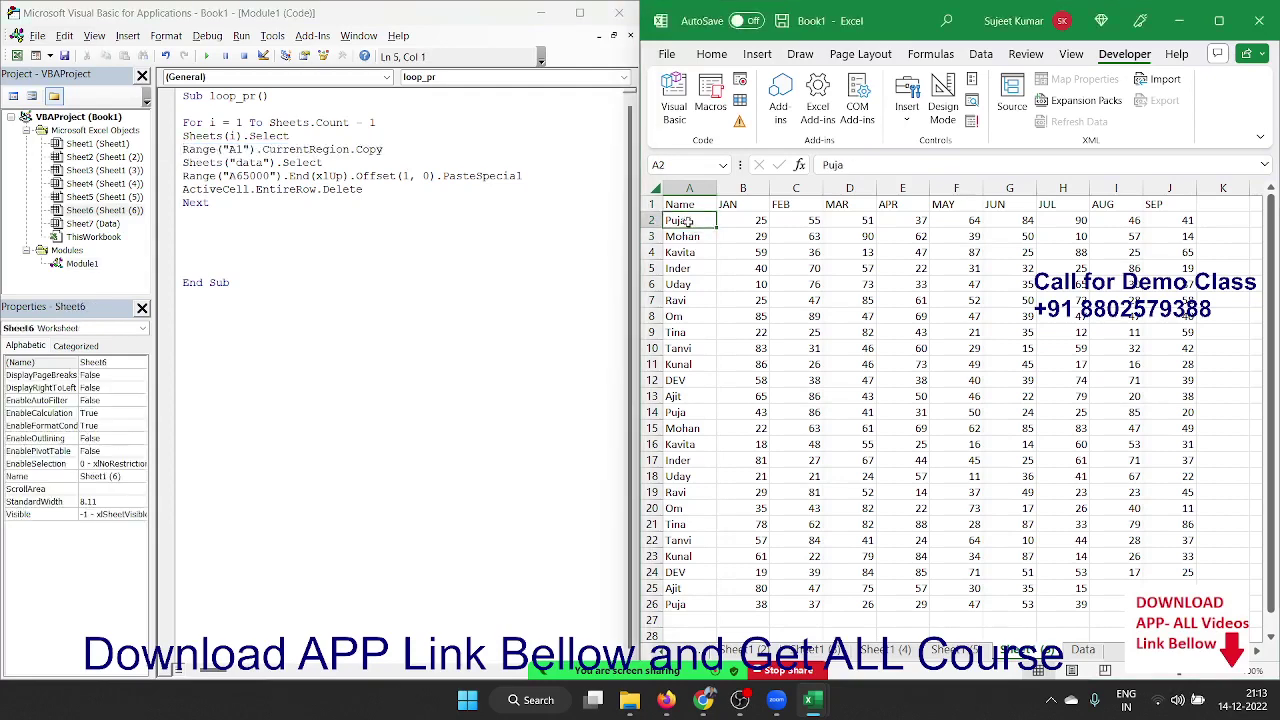
pyautogui.hotkey('ctrl', 'shift', 'Right')
pyautogui.hotkey('ctrl', 'shift', 'Down')
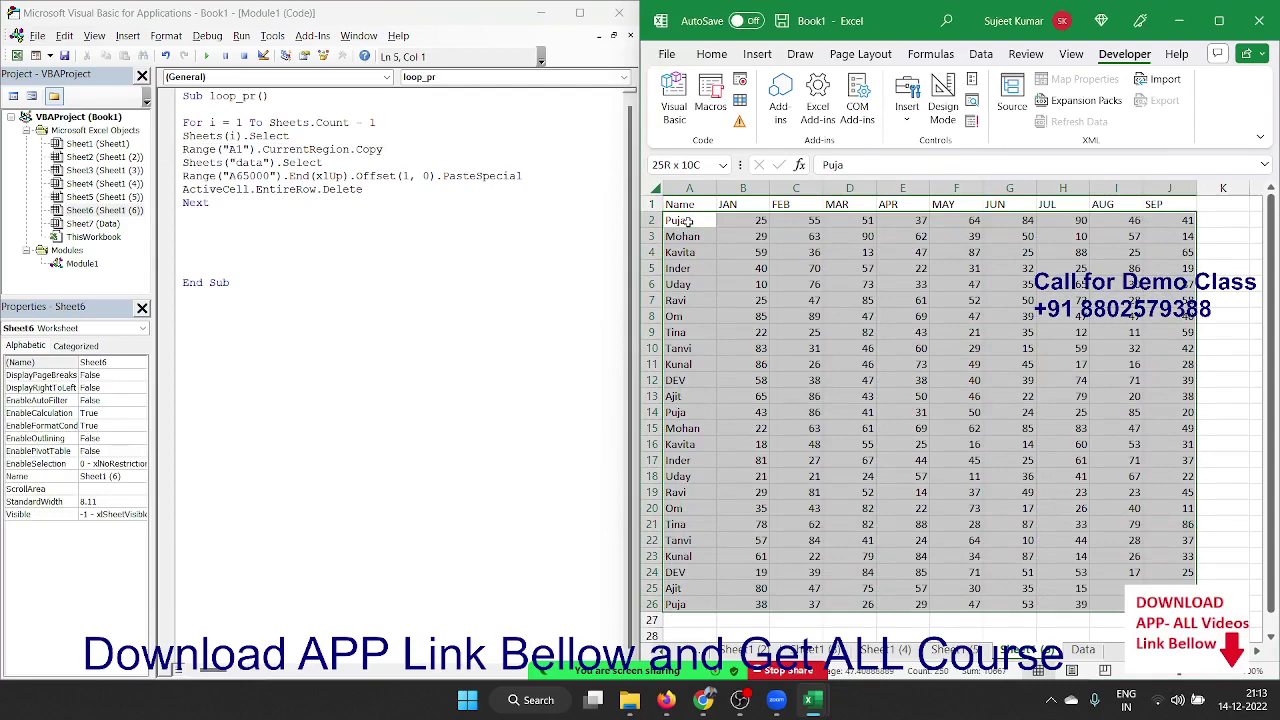
pyautogui.hotkey('ctrl', 'Home')
pyautogui.hotkey('ctrl', 'shift', 'Right')
pyautogui.hotkey('ctrl', 'shift', 'Down')
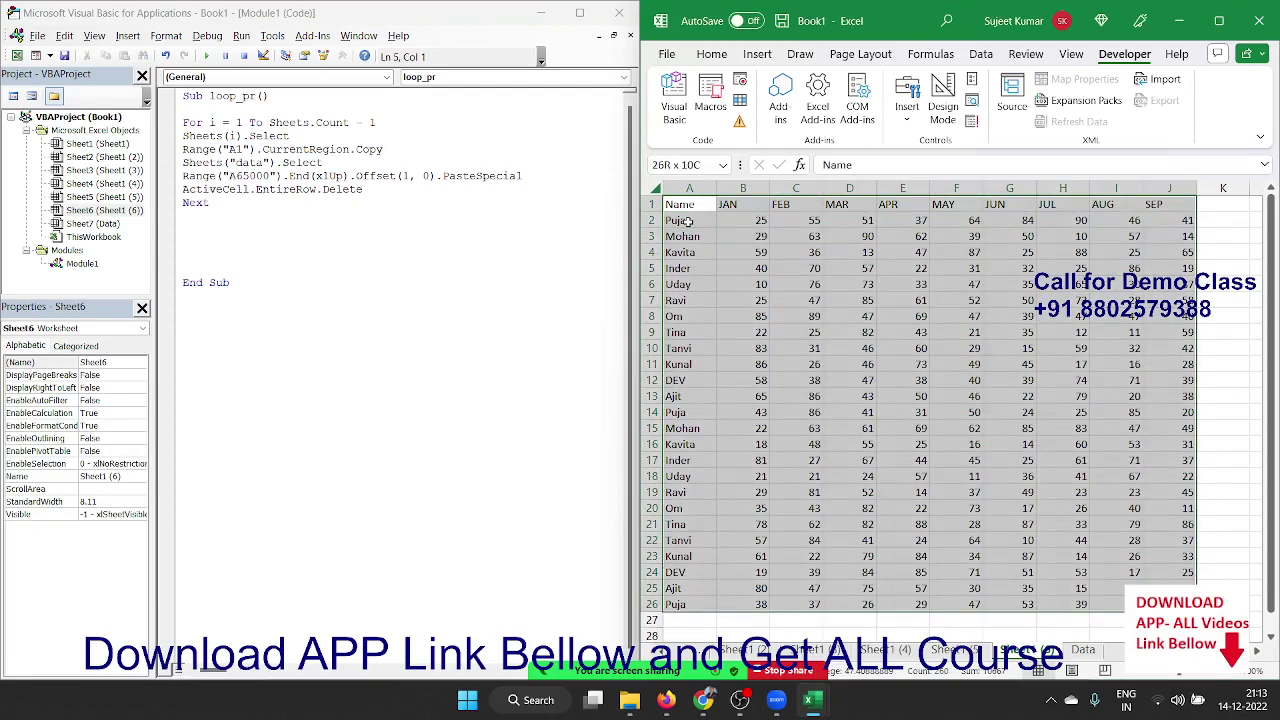
pyautogui.hotkey('ctrl', 'c')
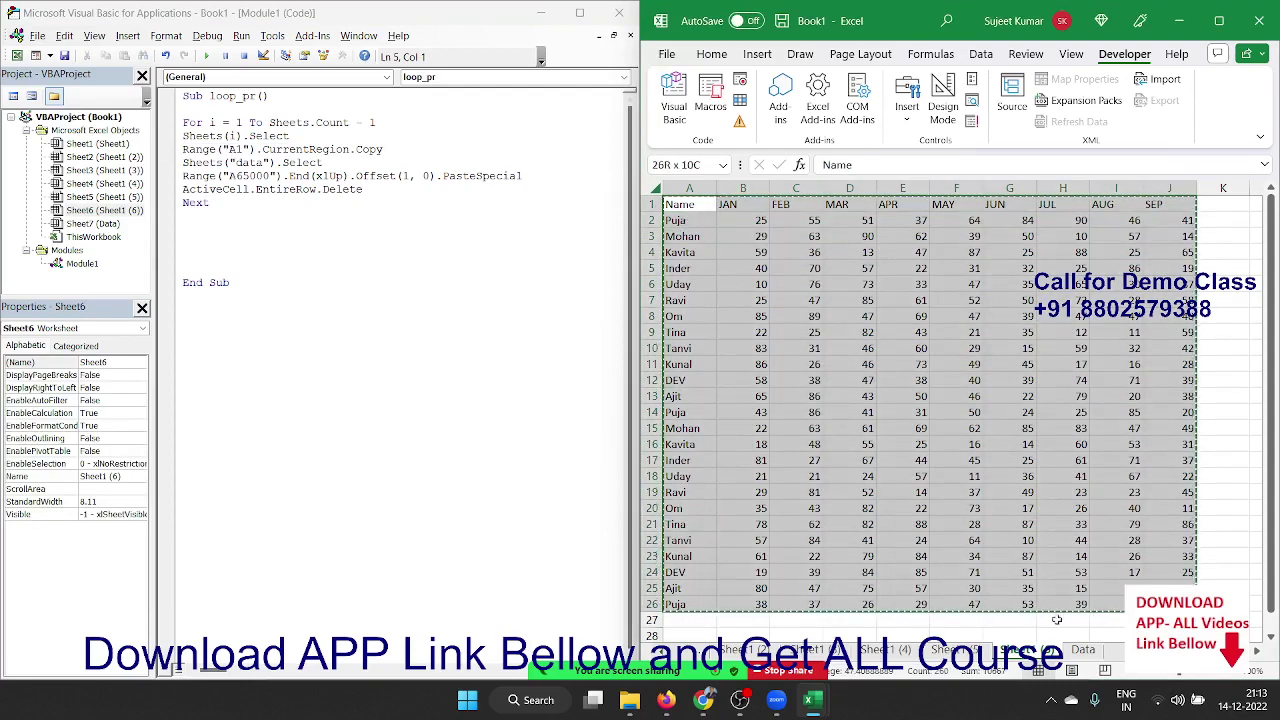
pyautogui.click(1077, 652)
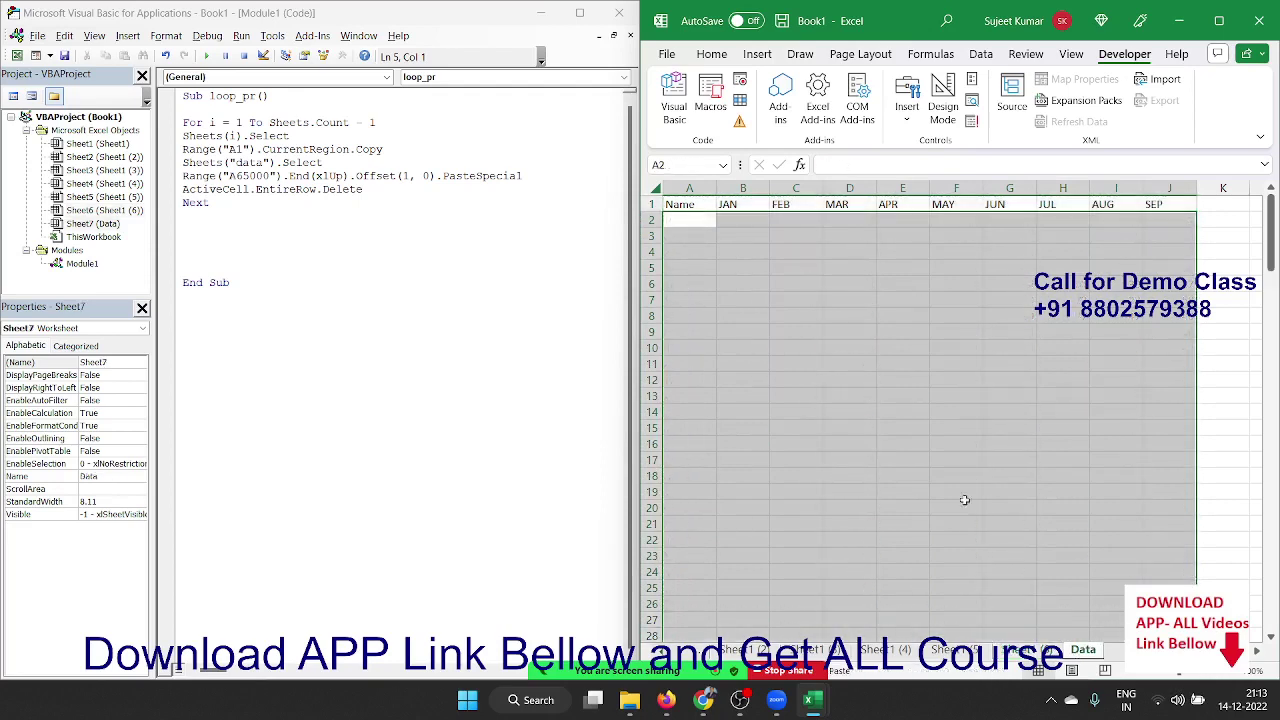
# Paste the copied table at A2 of the Data sheet and delete the duplicate header row 2.
pyautogui.click(689, 224)
pyautogui.hotkey('ctrl', 'v')
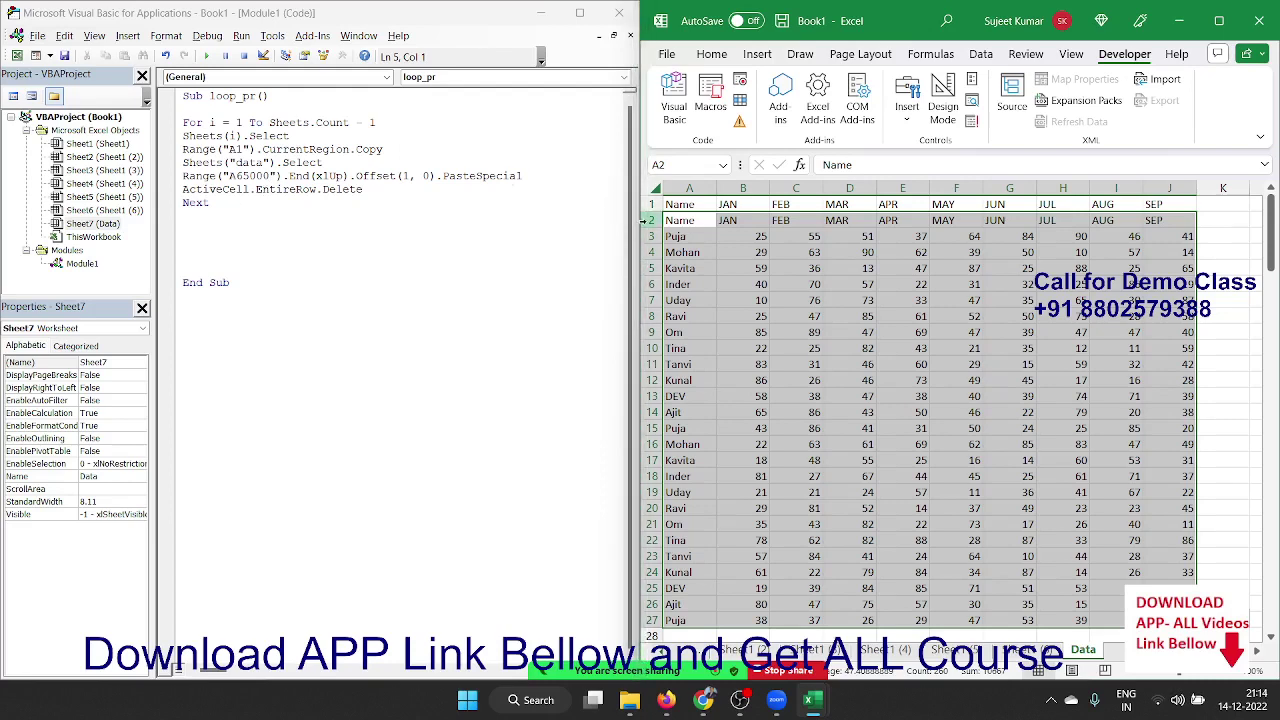
pyautogui.click(646, 221)
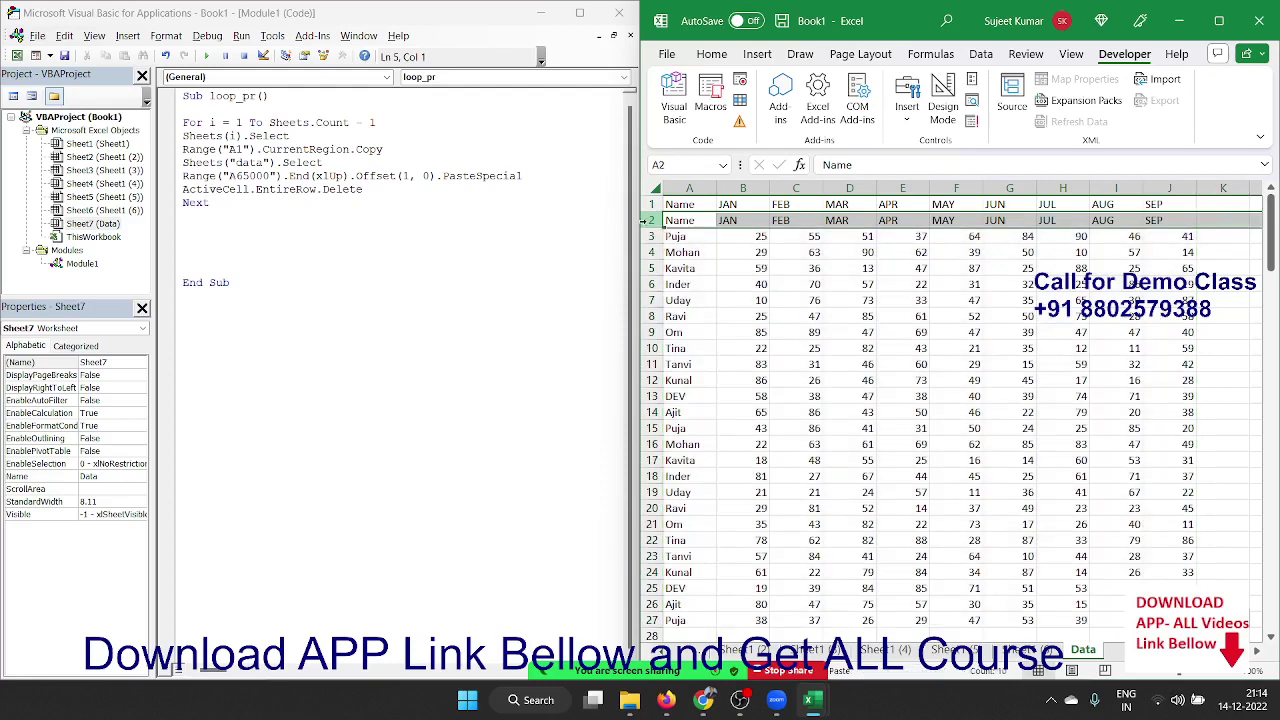
pyautogui.rightClick(648, 223)
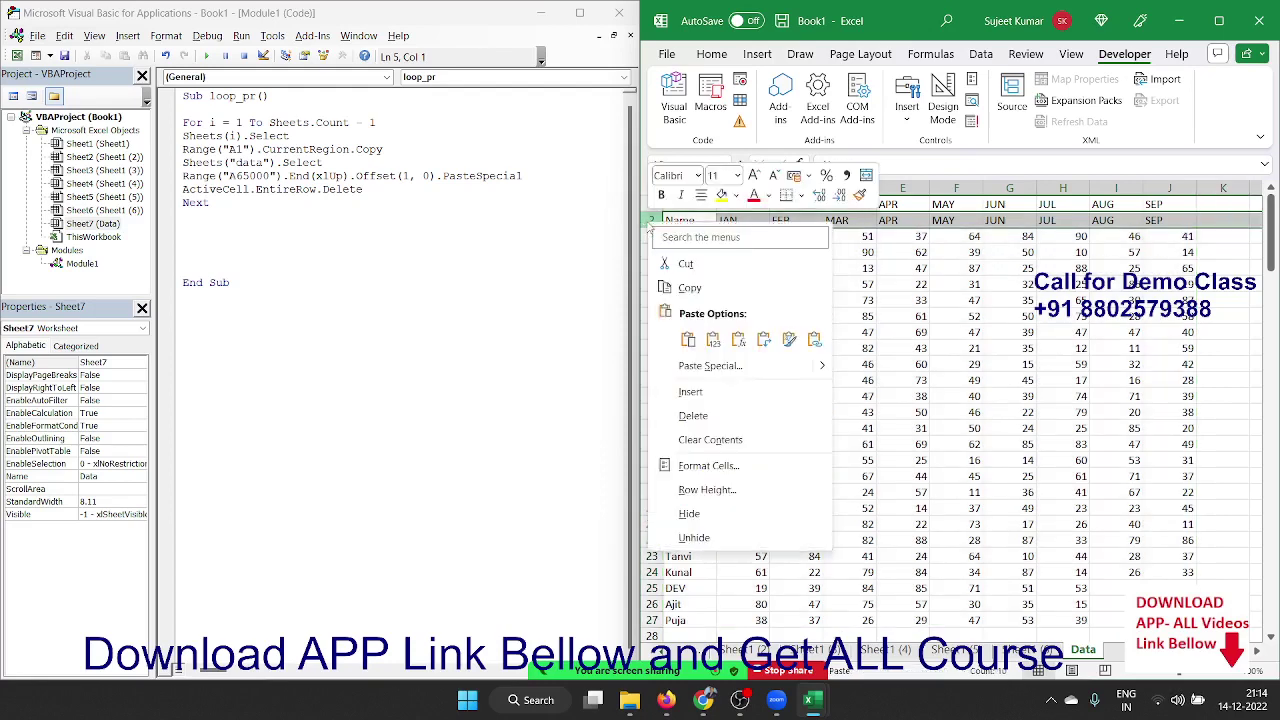
pyautogui.click(694, 416)
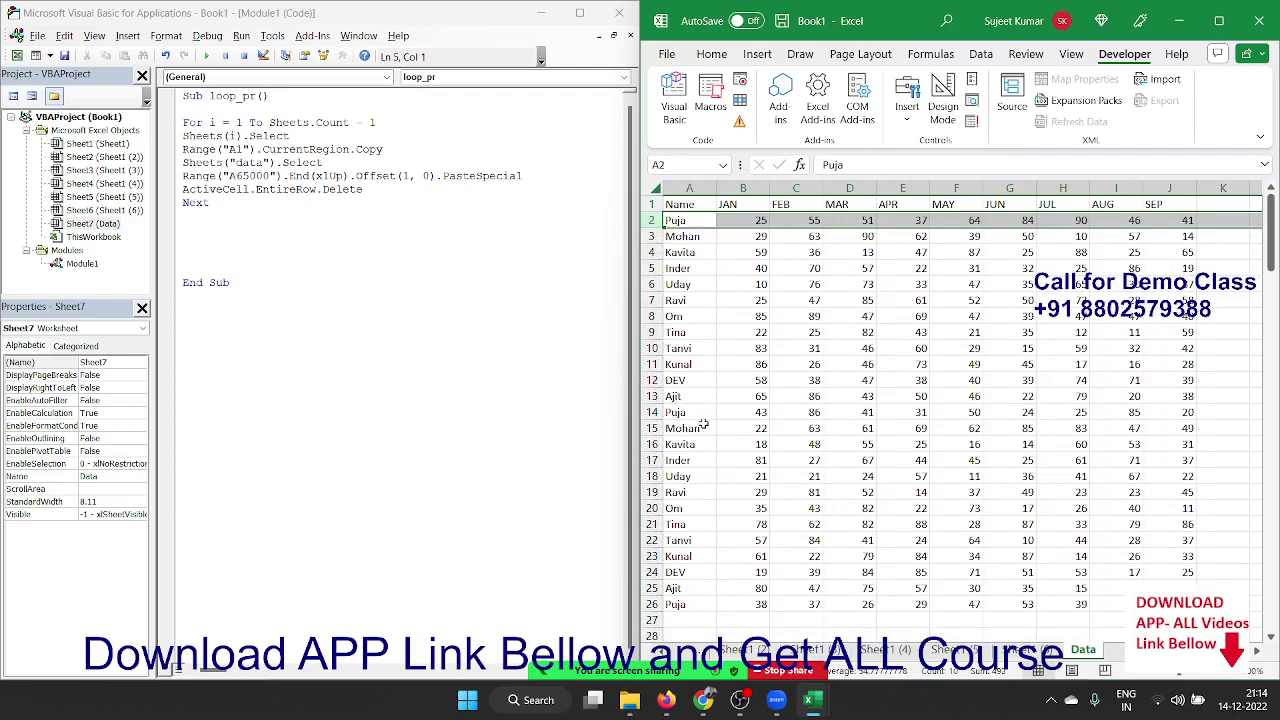
# Clear the pasted data from A2:J26.
pyautogui.press('Left')
pyautogui.hotkey('ctrl', 'shift', 'Right')
pyautogui.hotkey('ctrl', 'shift', 'Down')
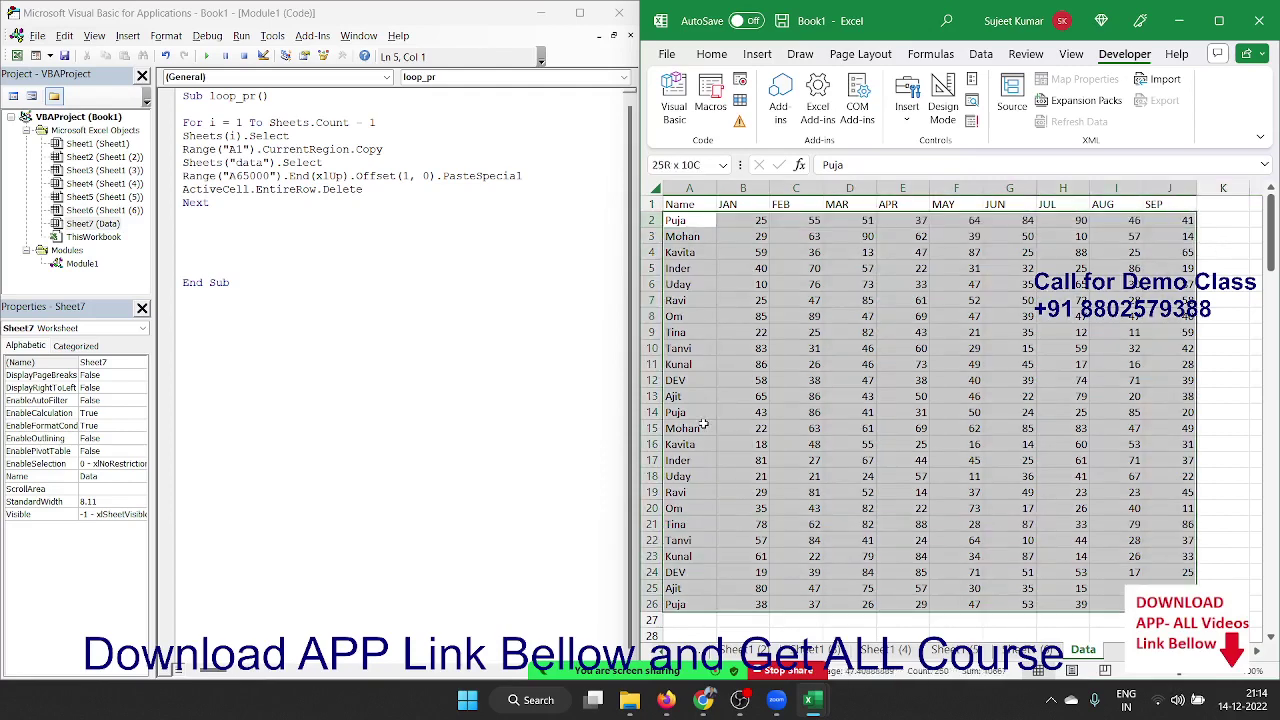
pyautogui.press('Delete')
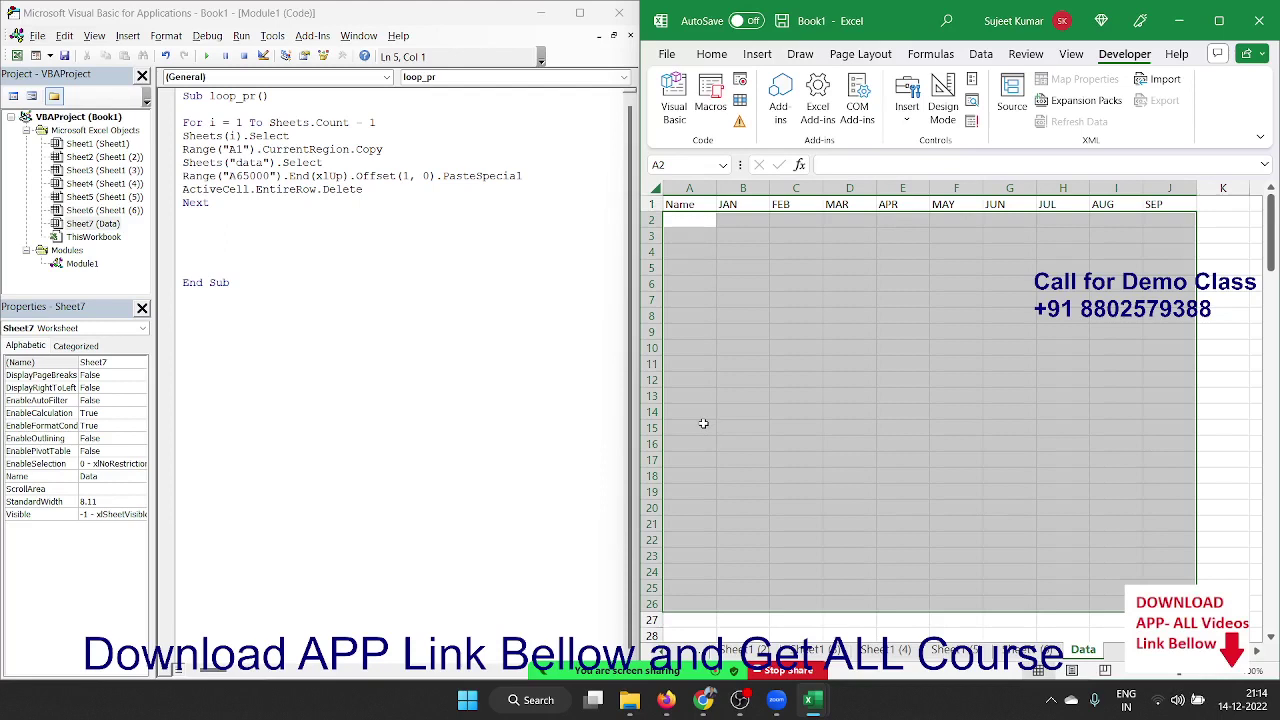
pyautogui.moveTo(185, 242)
pyautogui.mouseDown()
pyautogui.moveTo(203, 92)
pyautogui.moveTo(185, 110)
pyautogui.mouseUp()
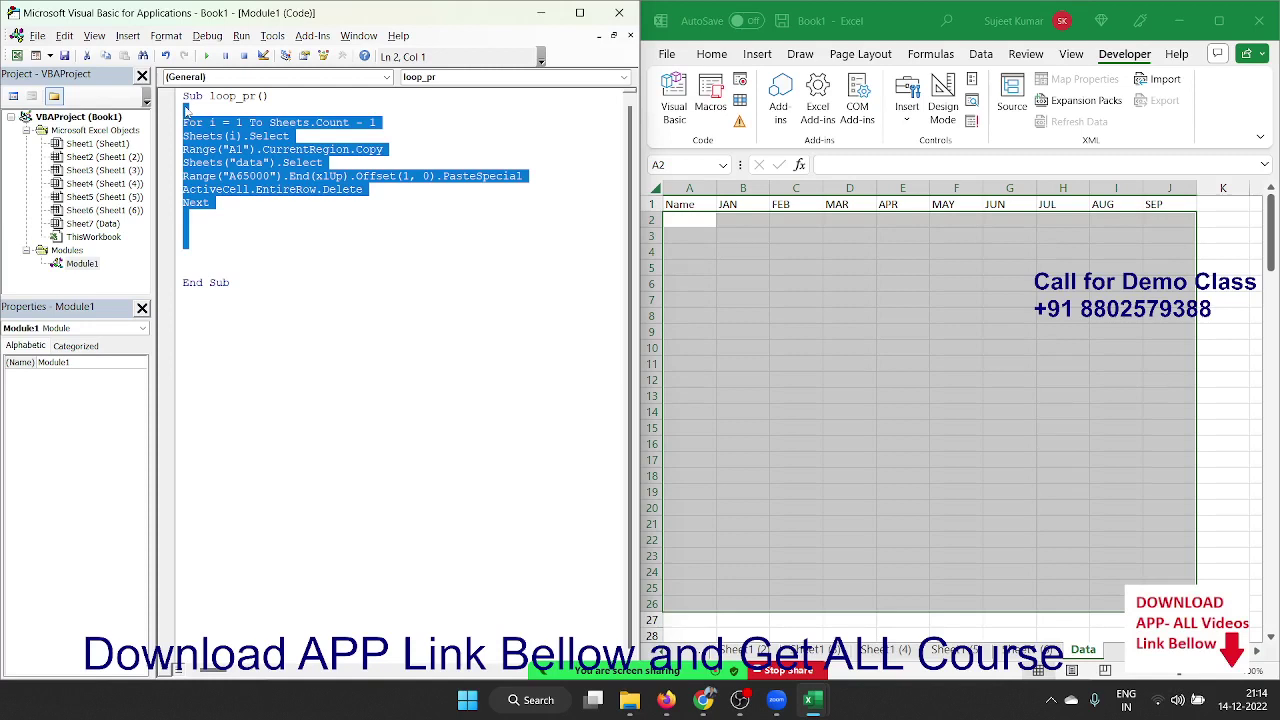
pyautogui.click(240, 244)
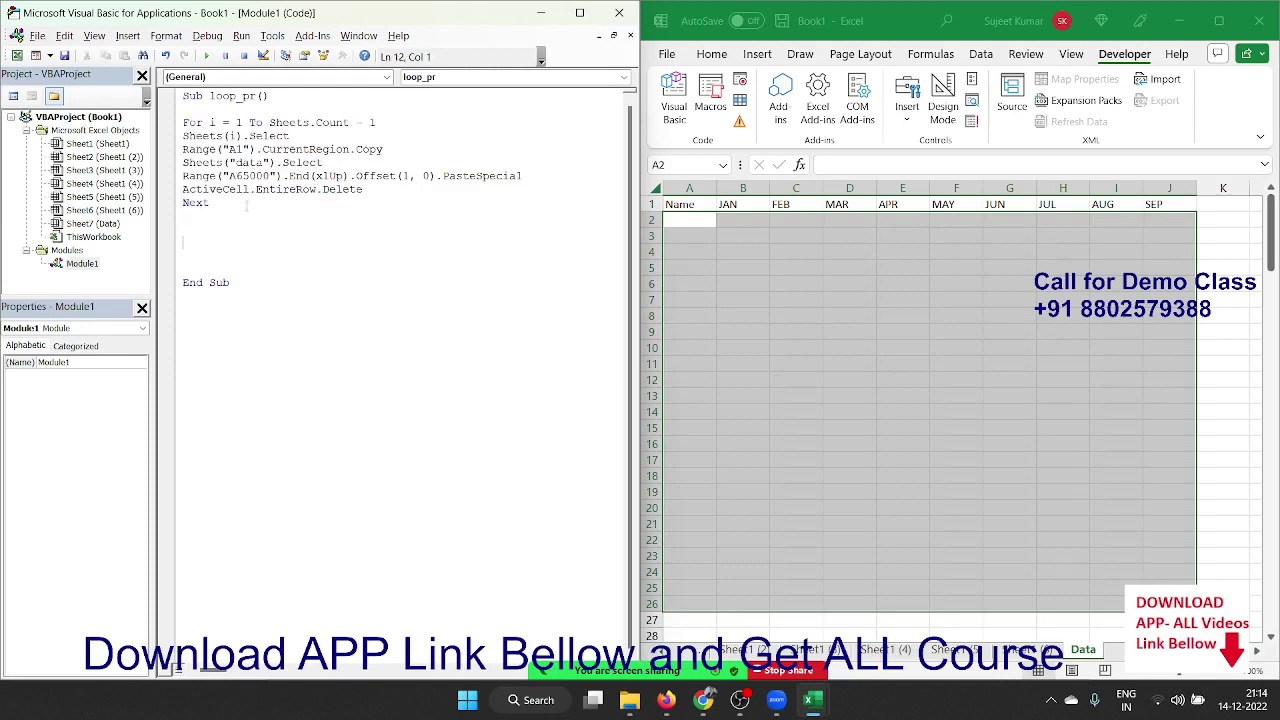
pyautogui.click(243, 122)
# Reposition the Data sheet tab, then switch Wi-Fi to BSNL-FTTH and return to Excel.
pyautogui.click(1081, 652)
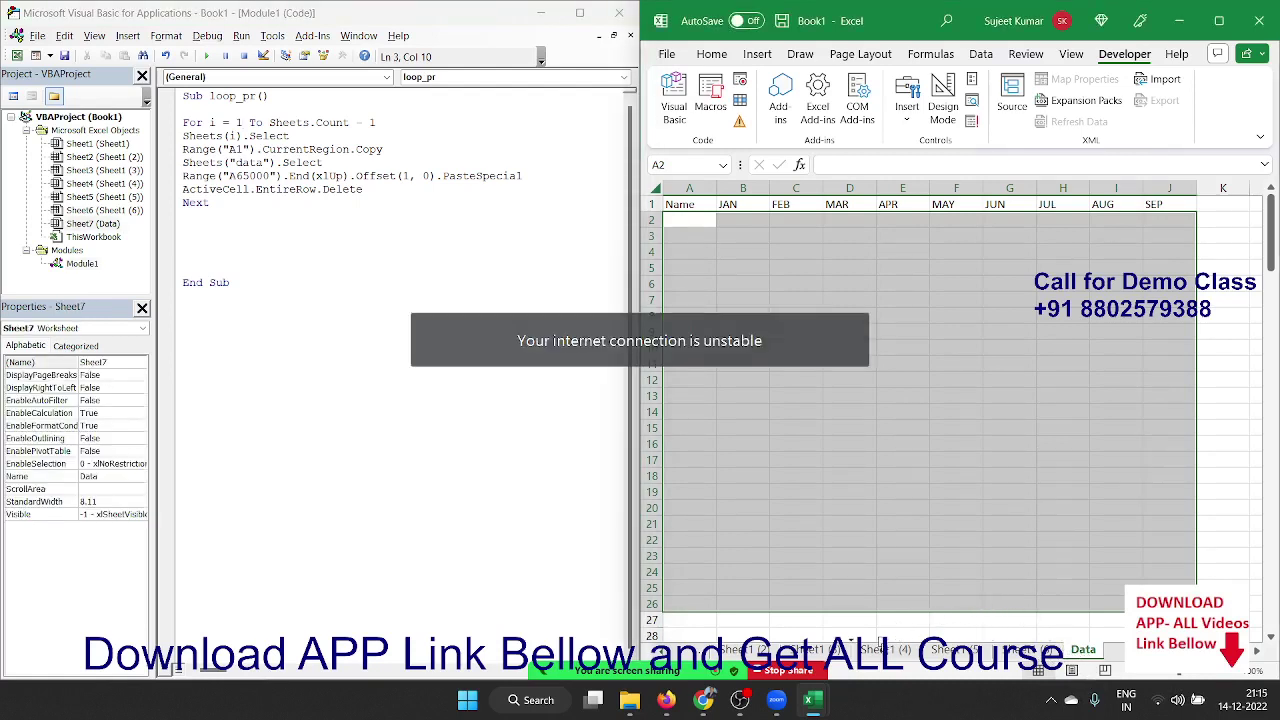
pyautogui.moveTo(876, 646); pyautogui.dragTo(872, 650)
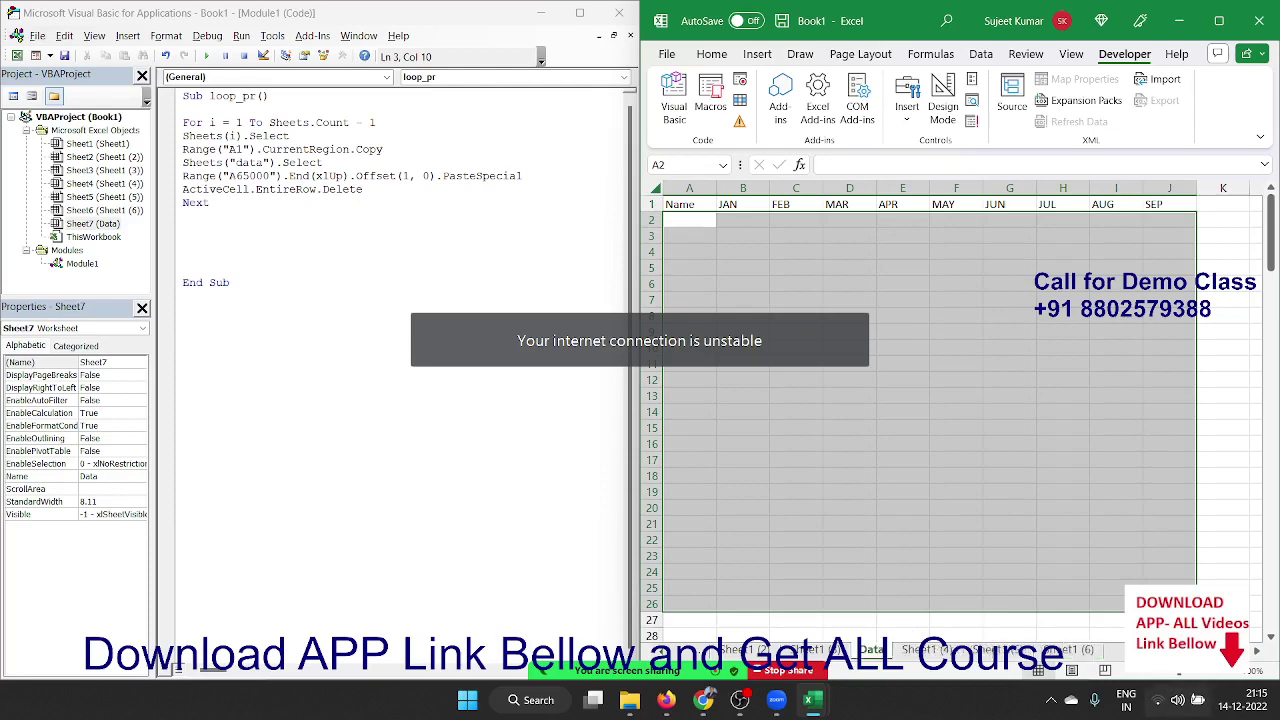
pyautogui.click(1155, 706)
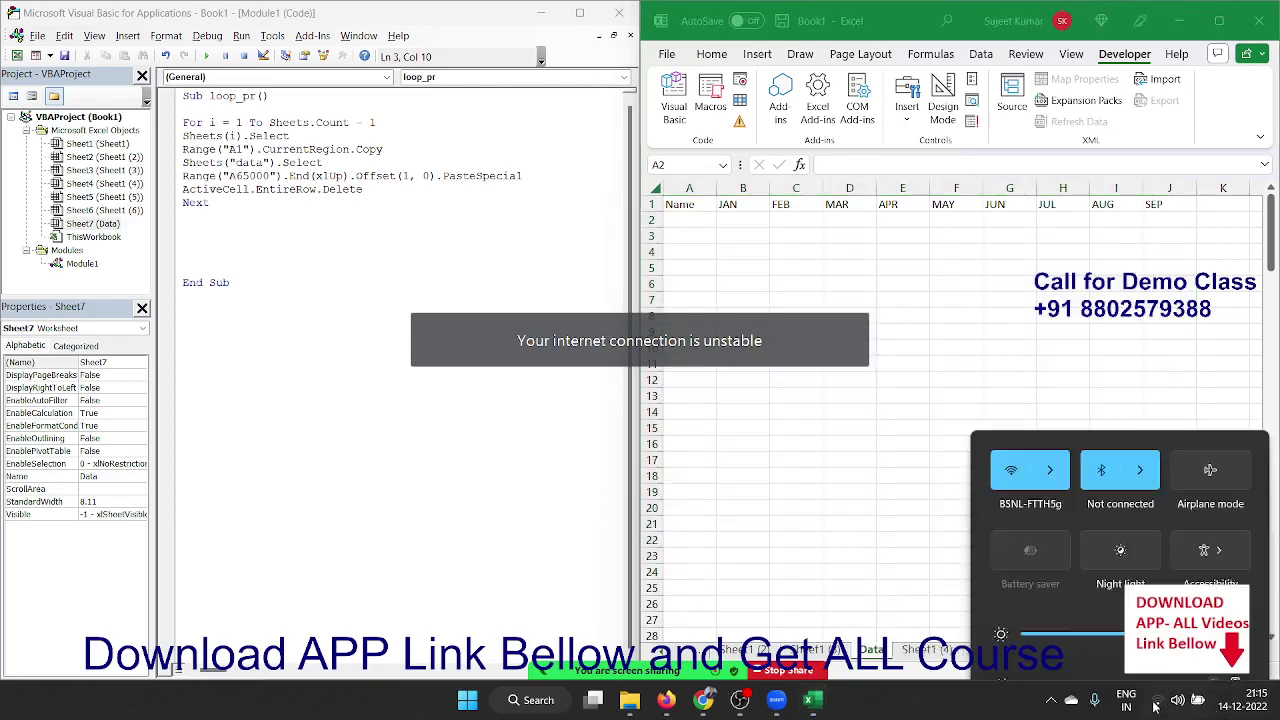
pyautogui.click(1053, 393)
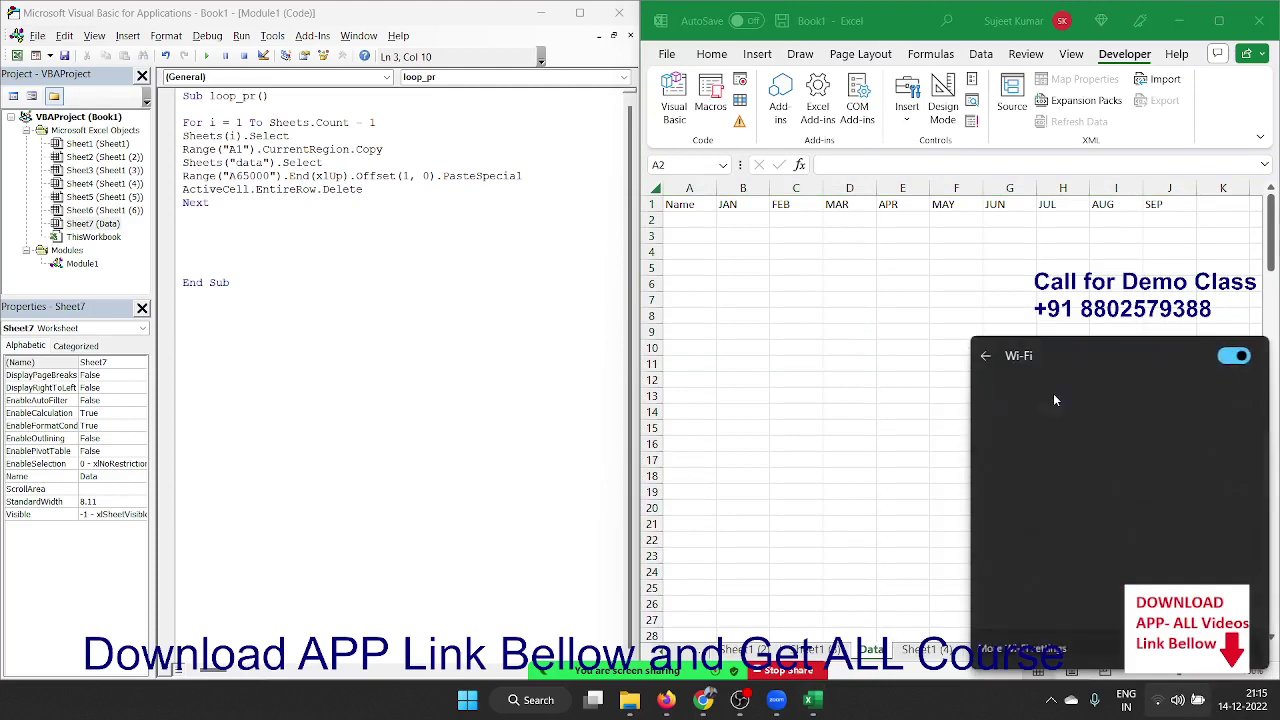
pyautogui.click(1064, 492)
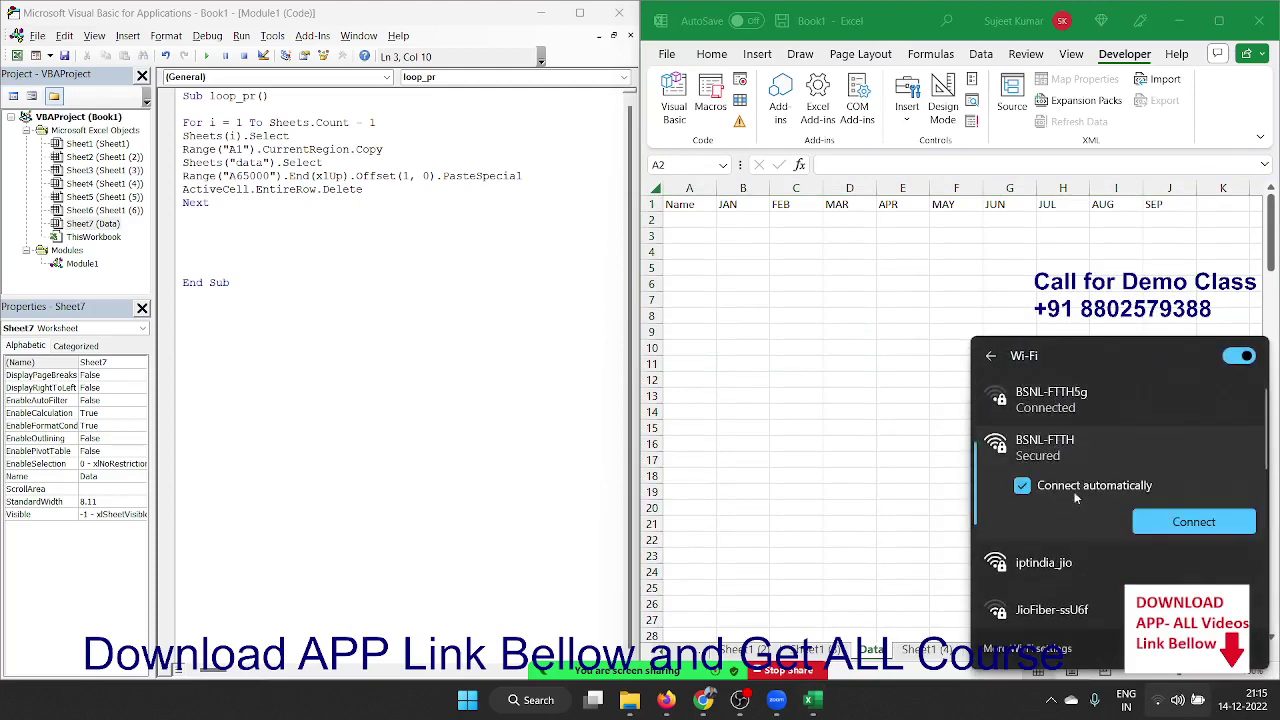
pyautogui.click(1165, 522)
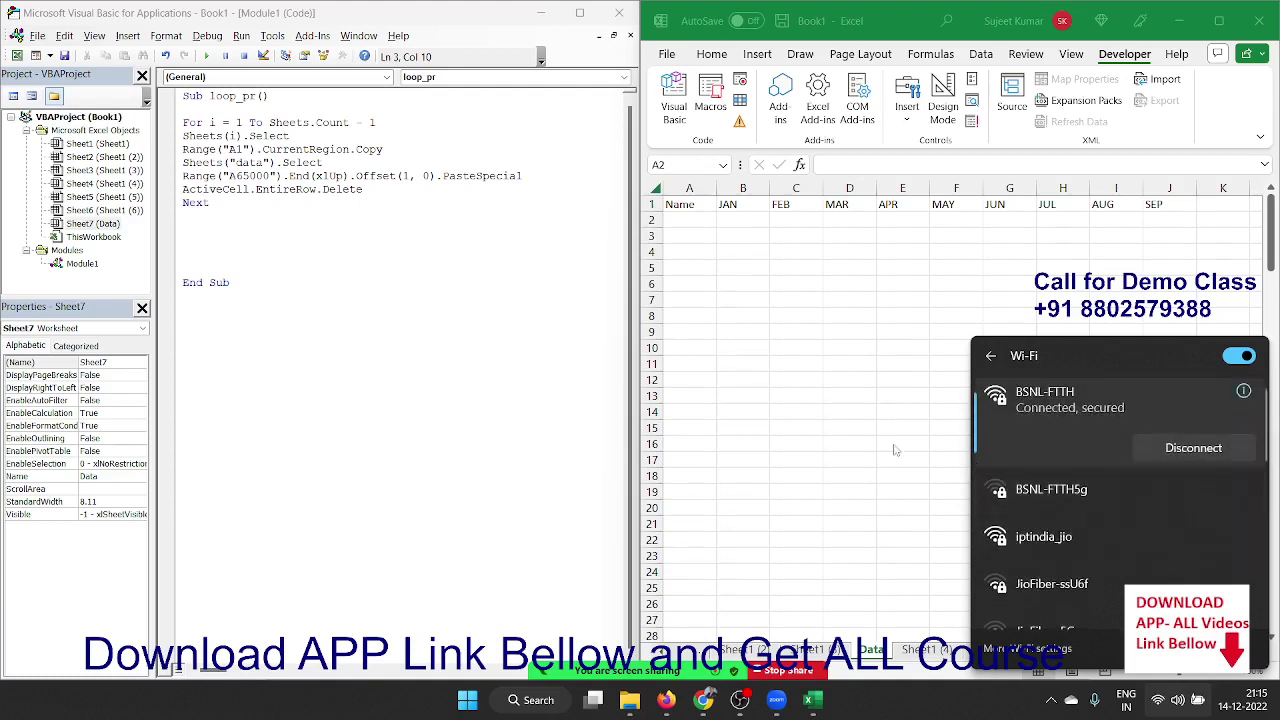
pyautogui.click(793, 404)
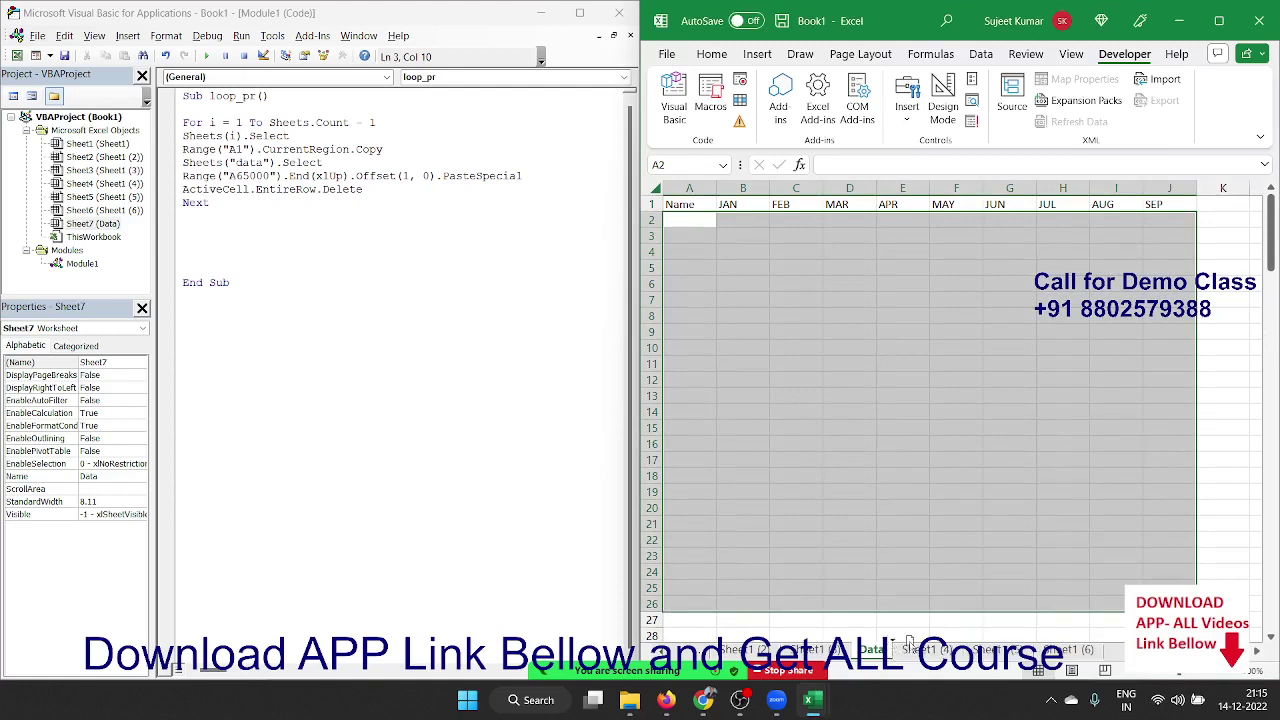
# Review the For…Next loop, then drop the Data sheet tab just after Sheet1 (4).
pyautogui.moveTo(1108, 652); pyautogui.dragTo(1110, 656)
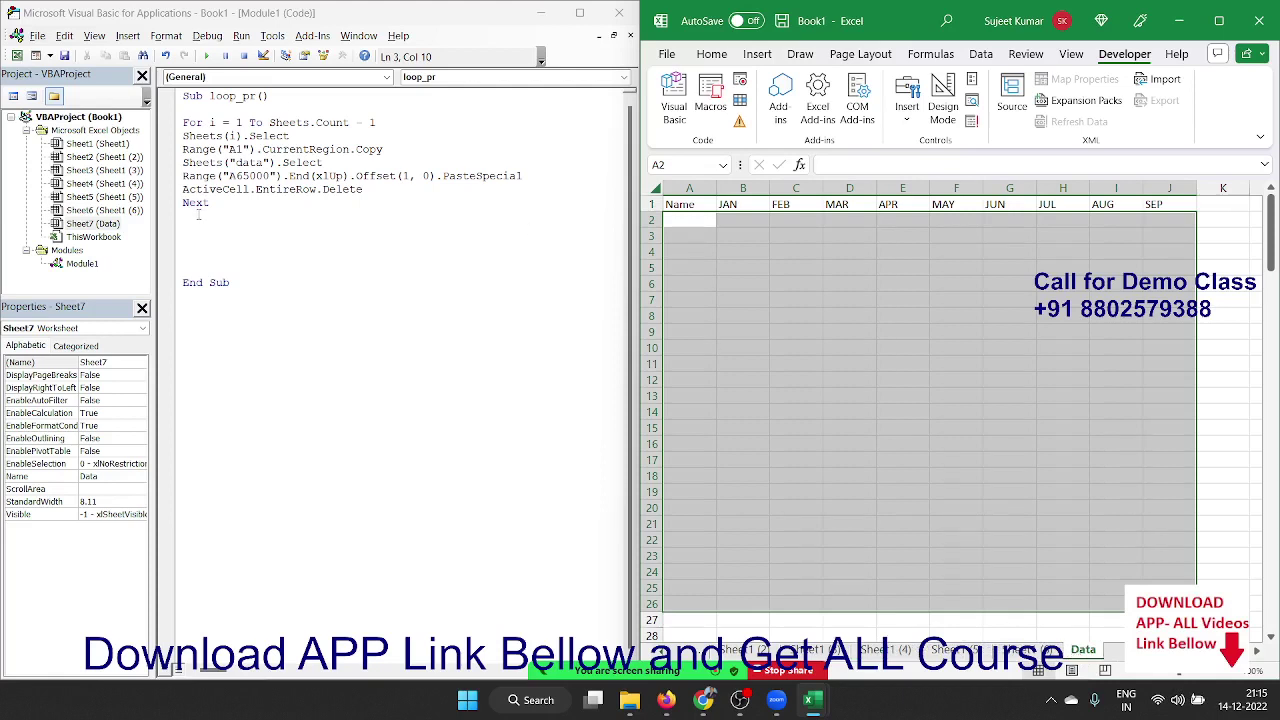
pyautogui.click(287, 211)
pyautogui.moveTo(287, 211); pyautogui.dragTo(185, 122)
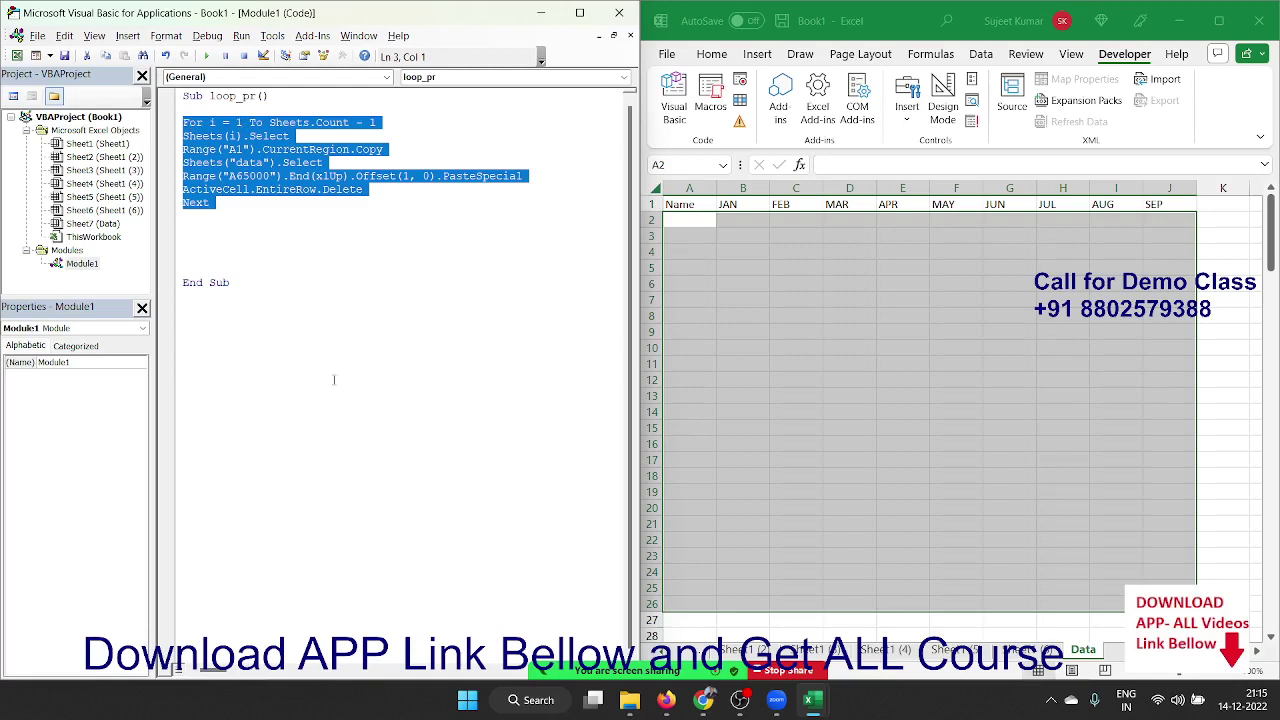
pyautogui.click(431, 296)
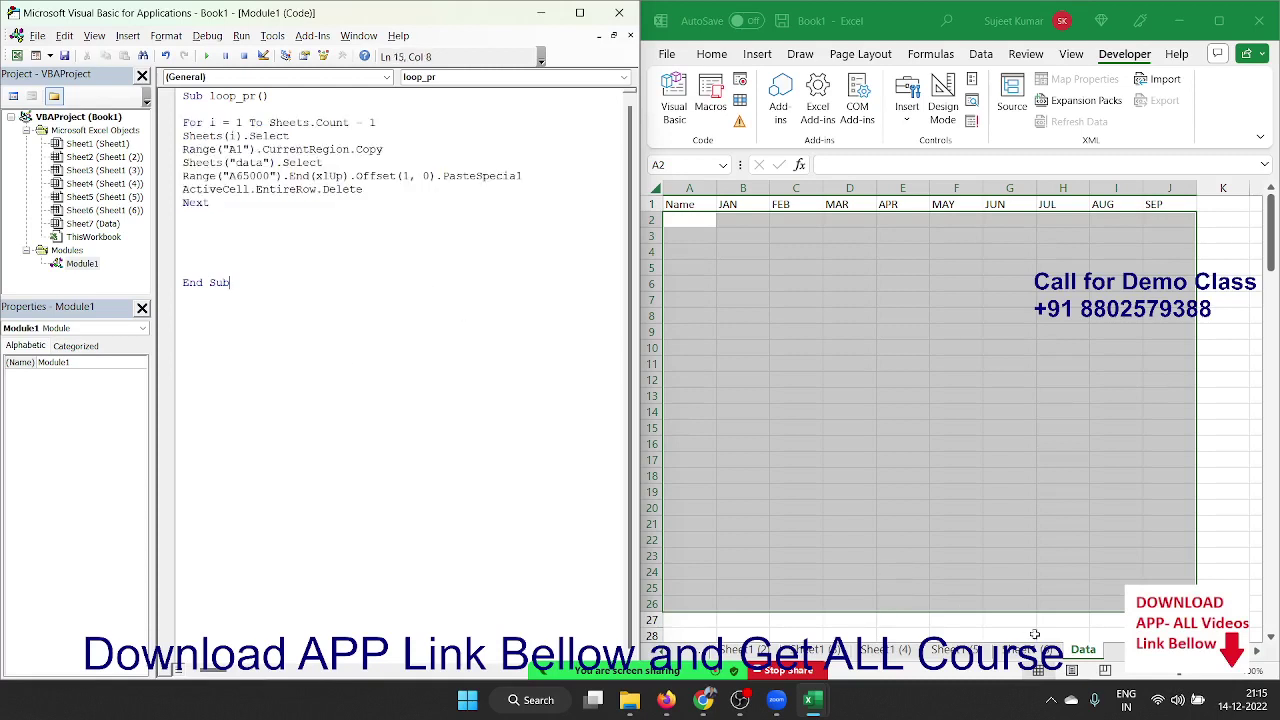
pyautogui.click(1067, 650)
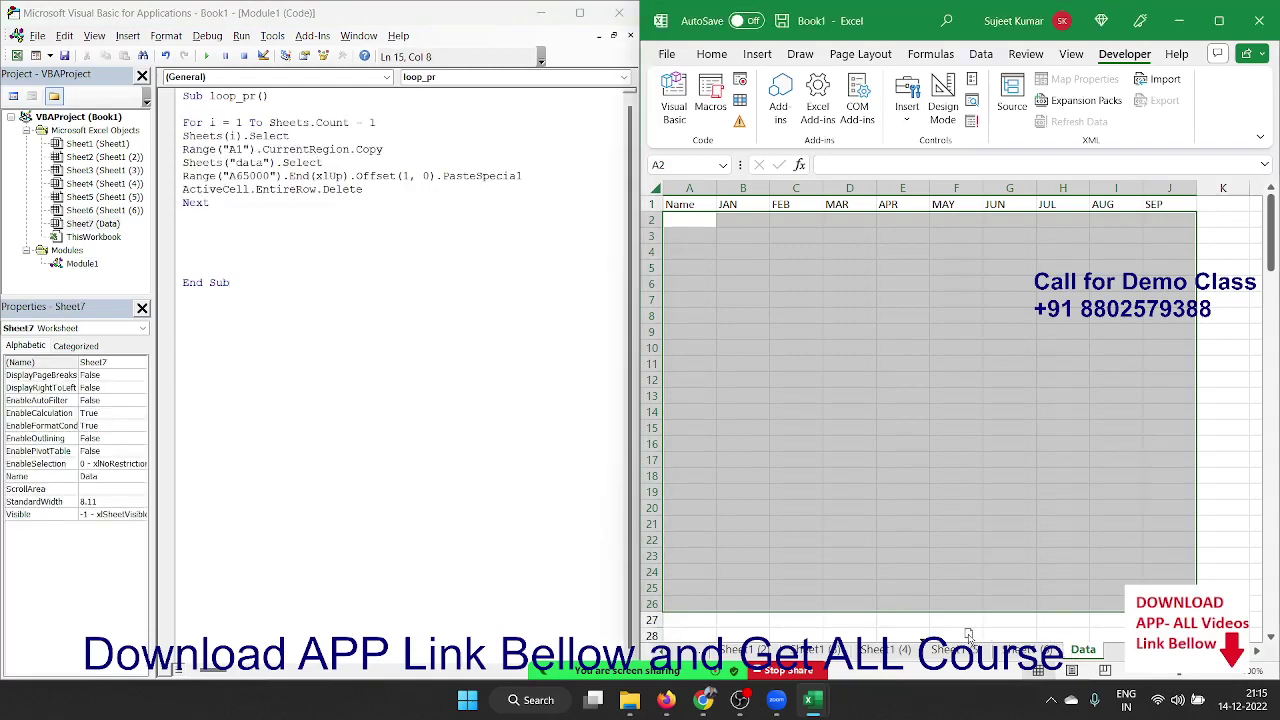
pyautogui.moveTo(955, 636); pyautogui.dragTo(950, 642)
# Change the loop limit to Sheets.Count by removing the minus one, and add a blank line inside the loop.
pyautogui.click(423, 128)
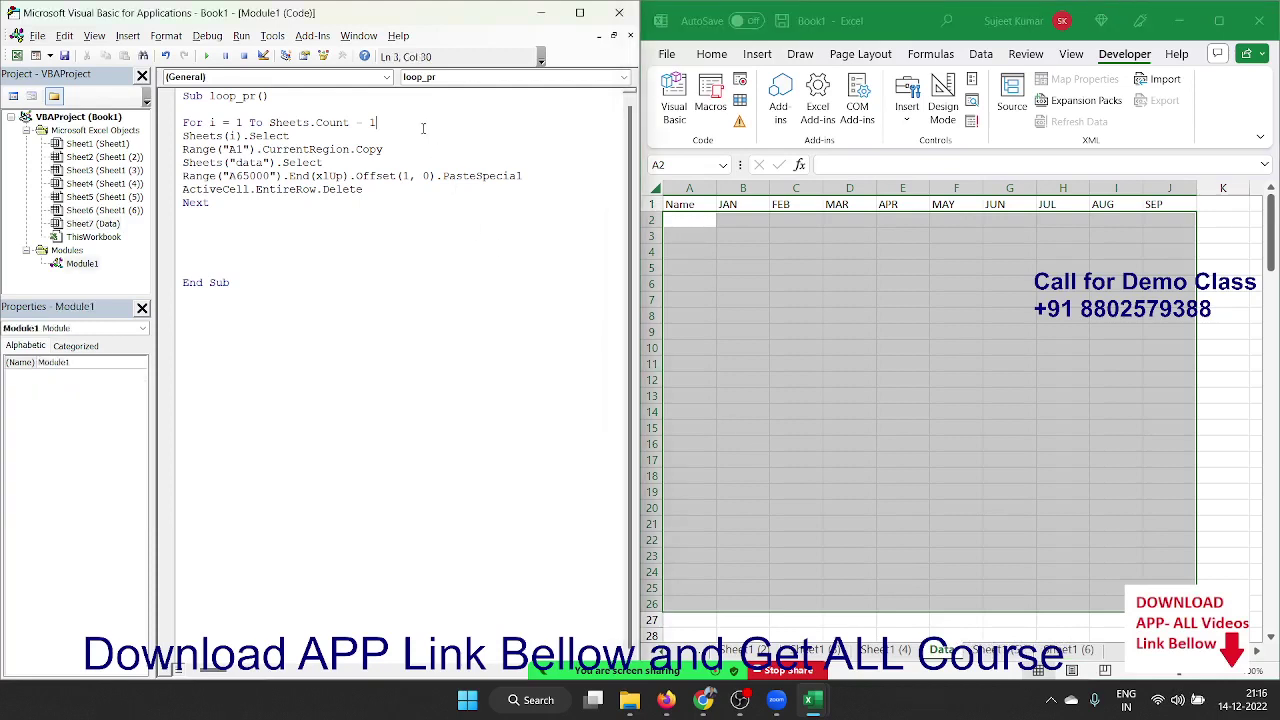
pyautogui.press('BackSpace')
pyautogui.press('BackSpace')
pyautogui.press('Return')
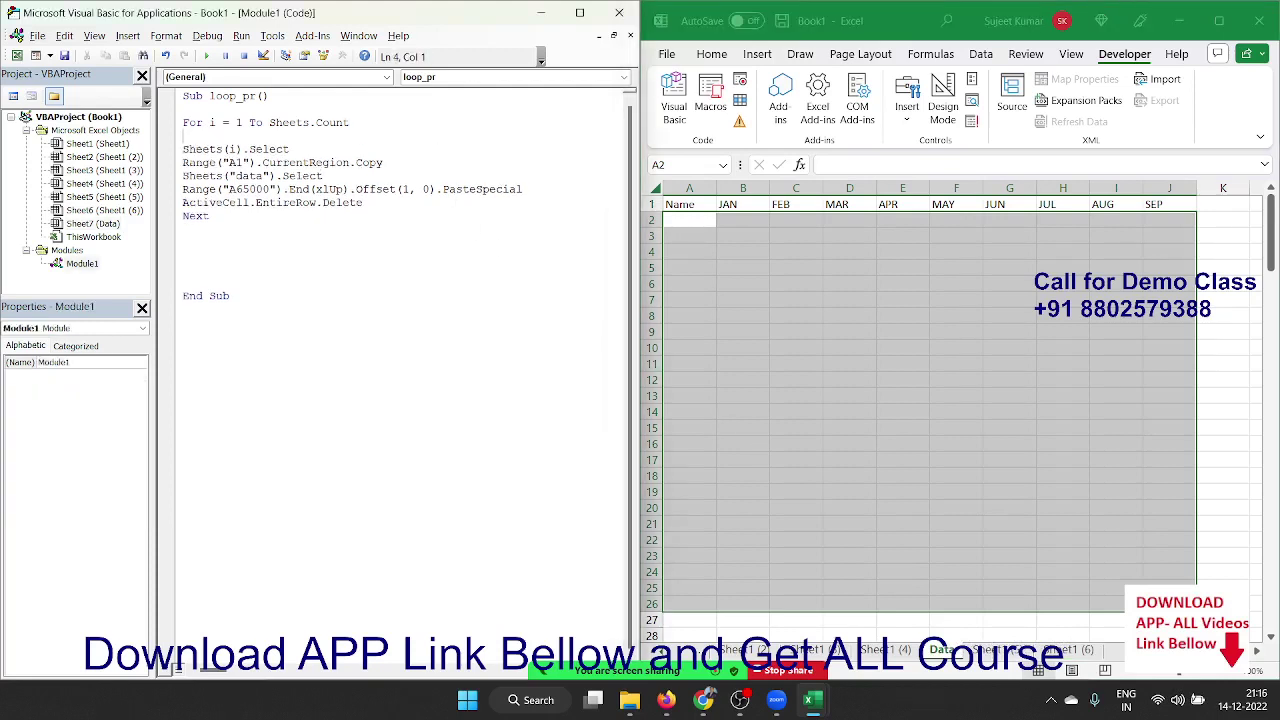
pyautogui.press('Up')
pyautogui.write('if')
pyautogui.press('BackSpace')
pyautogui.press('BackSpace')
# Declare Dim w As Worksheet above the For line and begin typing 'set w = sheets(i' inside the loop.
pyautogui.press('Up')
pyautogui.press('Up')
pyautogui.press('Return')
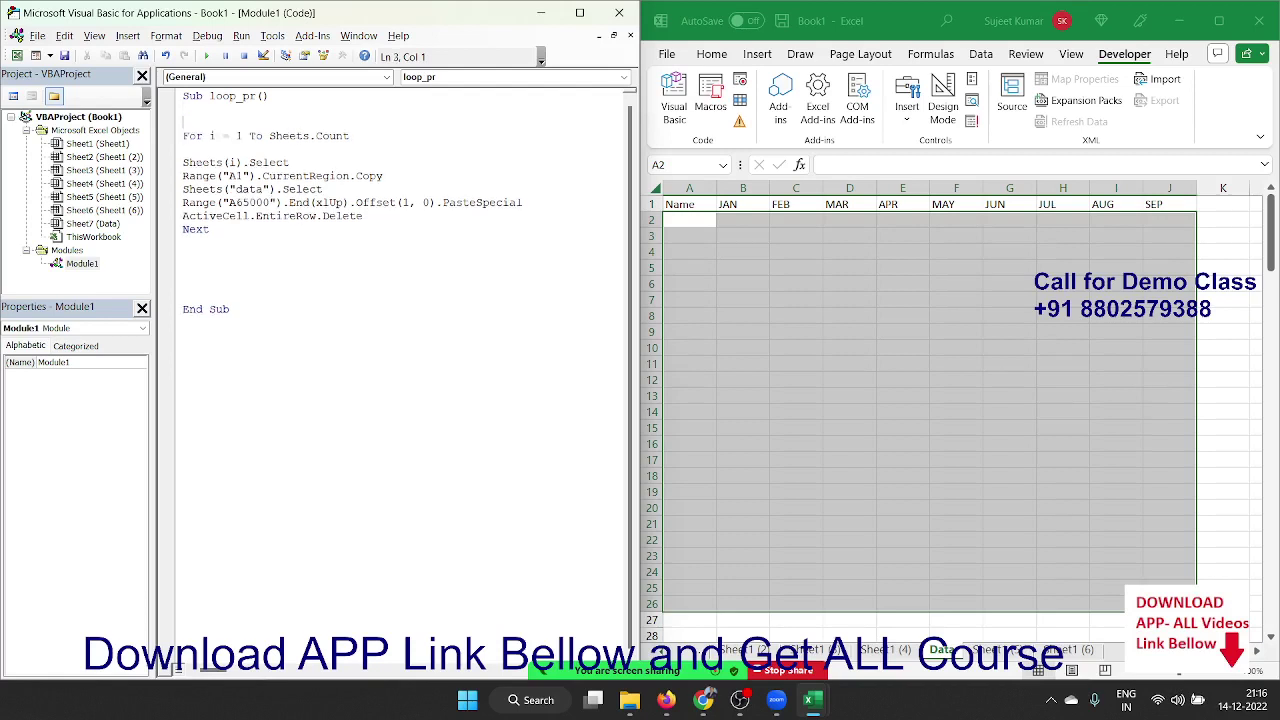
pyautogui.write('dim ')
pyautogui.write('w as wo')
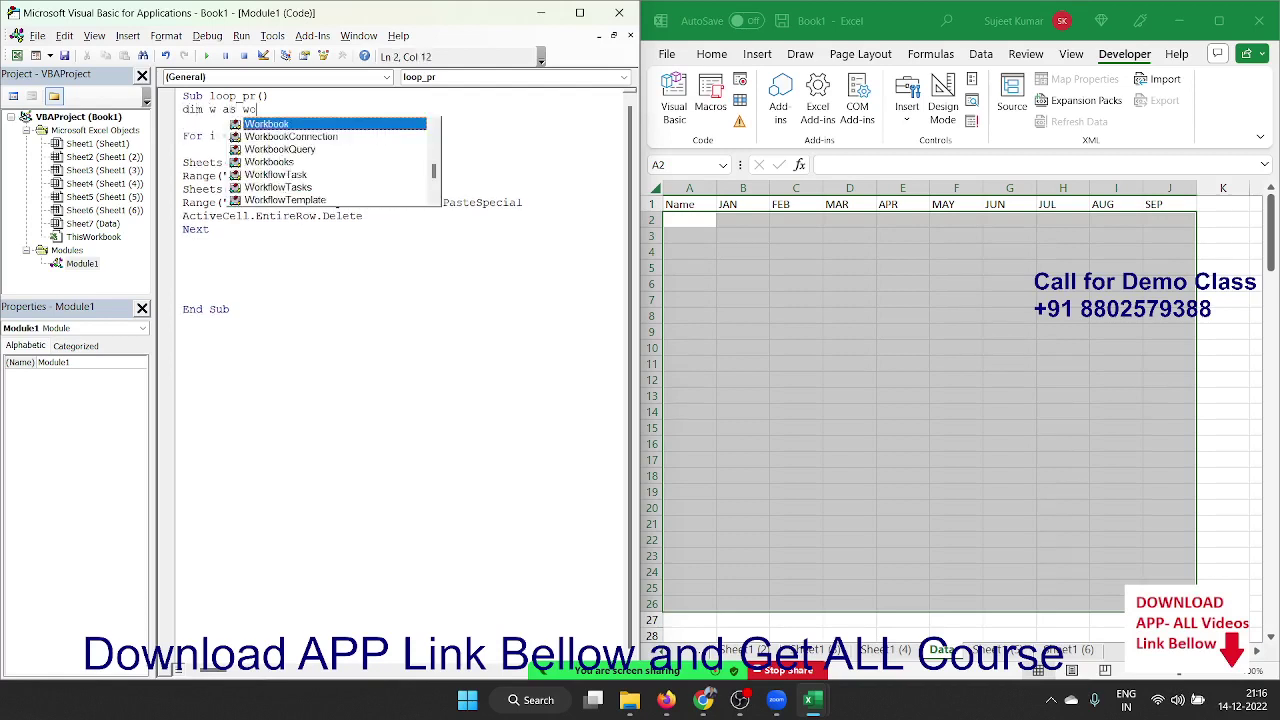
pyautogui.write('k')
pyautogui.press('BackSpace')
pyautogui.write('ok')
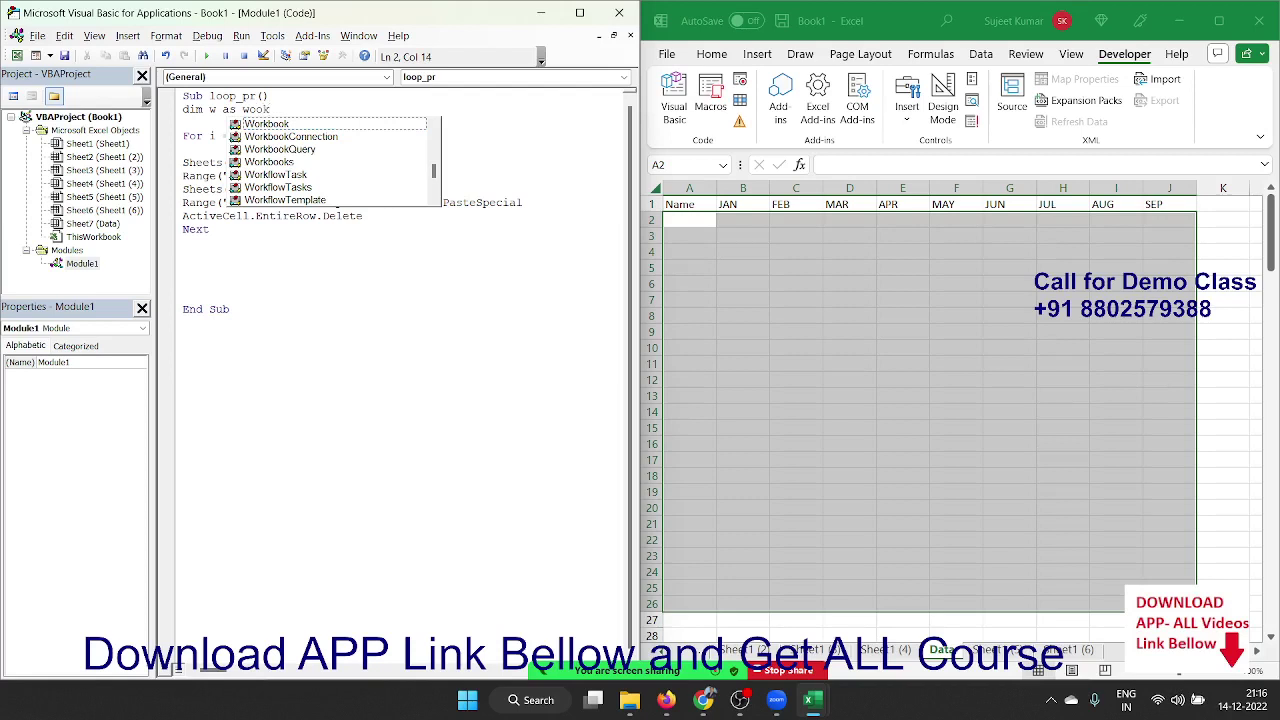
pyautogui.press('BackSpace')
pyautogui.press('BackSpace')
pyautogui.write('r')
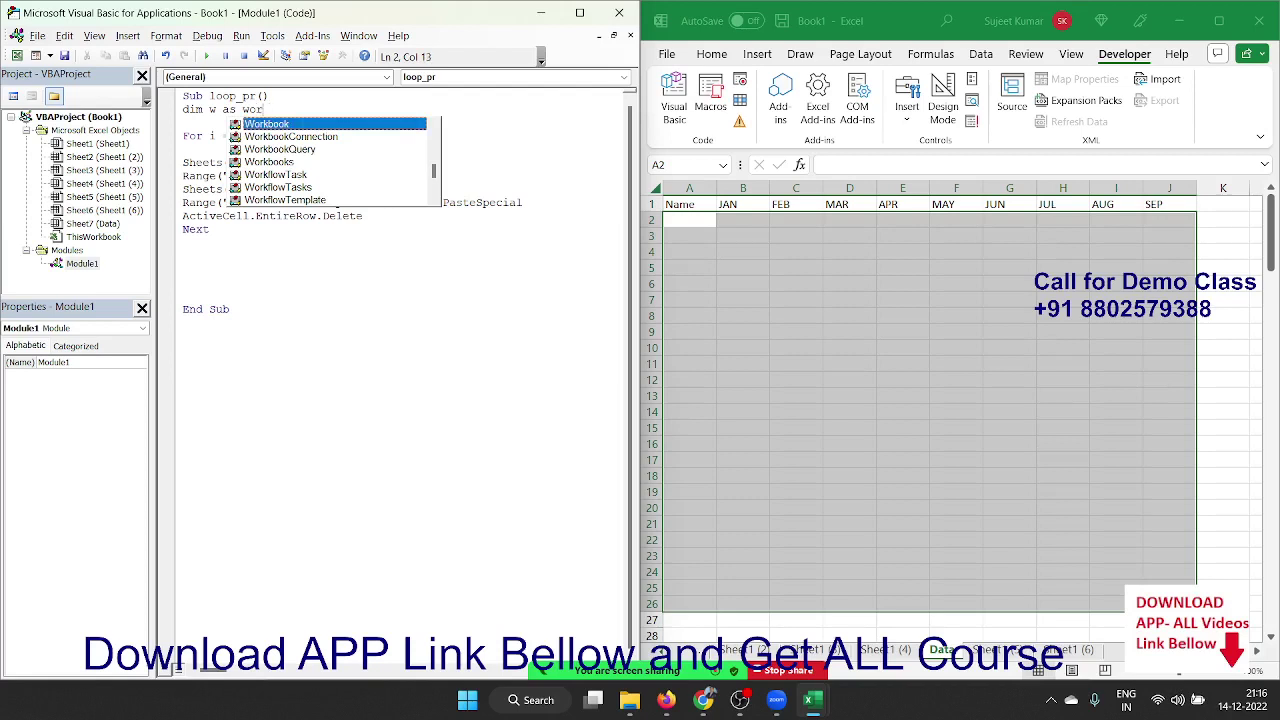
pyautogui.write('kshee')
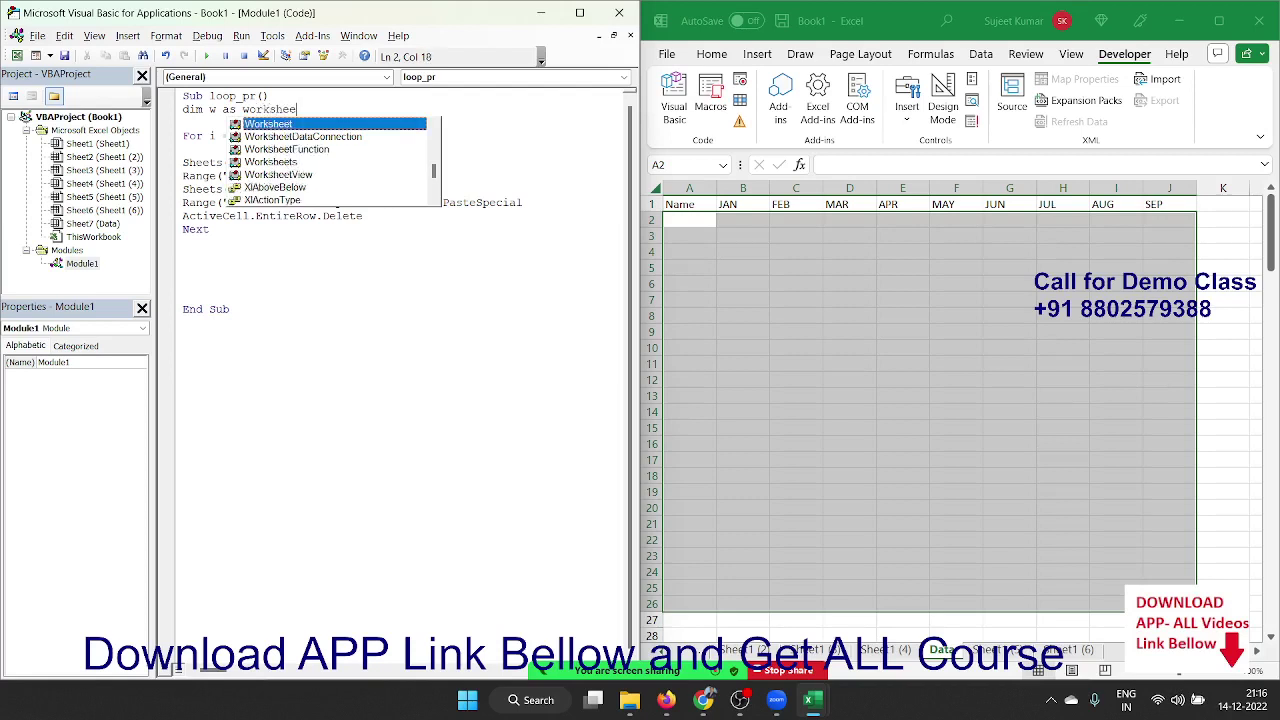
pyautogui.write('t')
pyautogui.press('Escape')
pyautogui.press('Down')
pyautogui.press('Down')
pyautogui.press('Down')
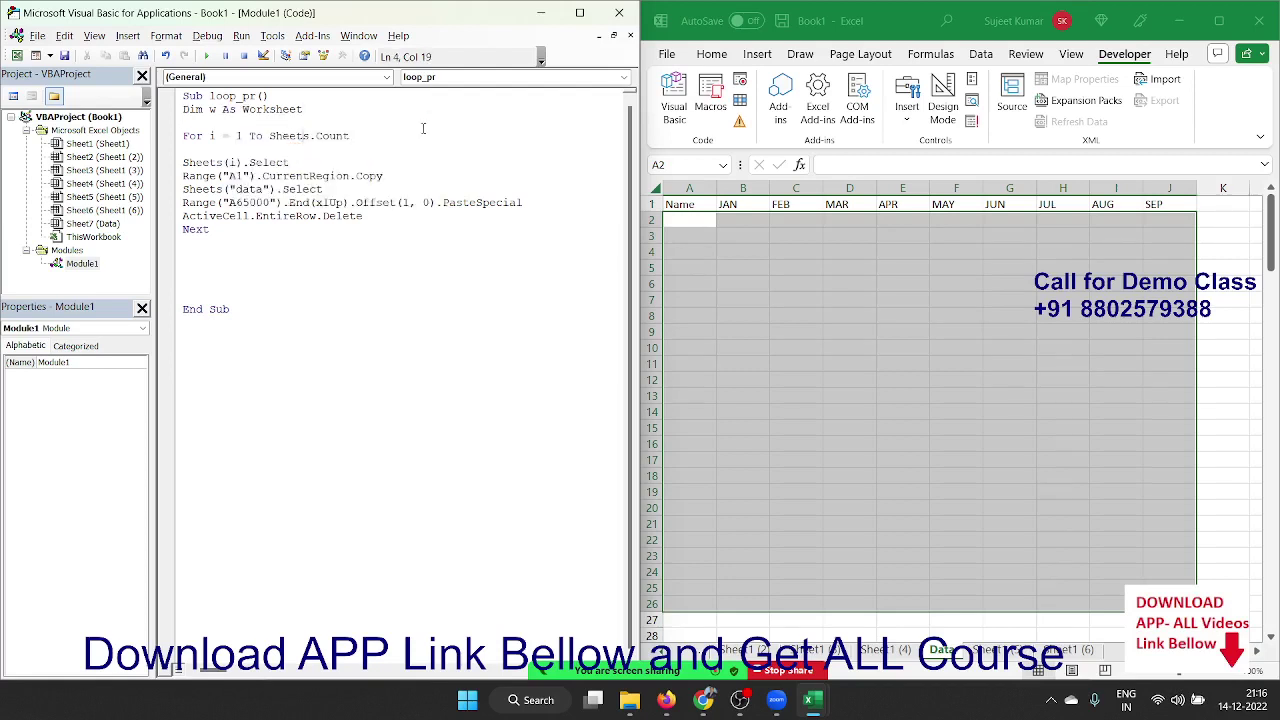
pyautogui.write('set ')
pyautogui.write('w')
pyautogui.write(' = ')
pyautogui.write('she')
pyautogui.write('ets(i')
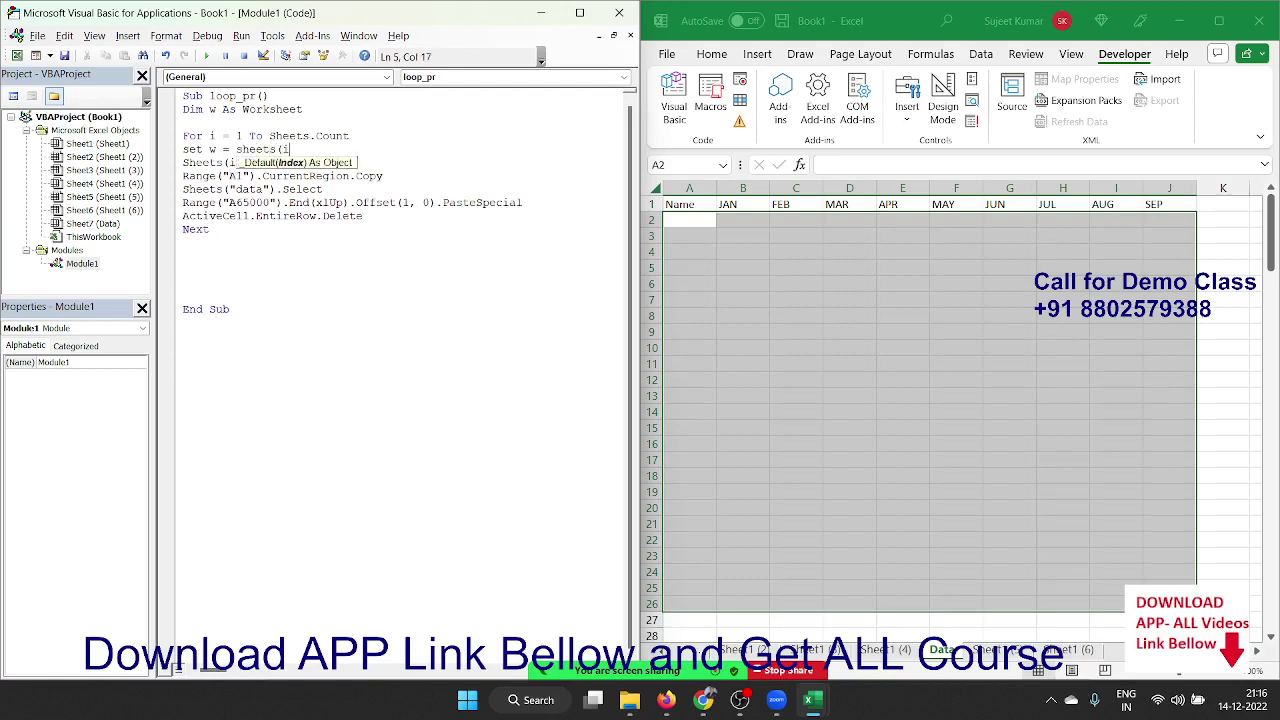
pyautogui.write(')')
# Complete Set w = Sheets(i), remove the Sheets(i).Select line, and leave a blank line.
pyautogui.press('Down')
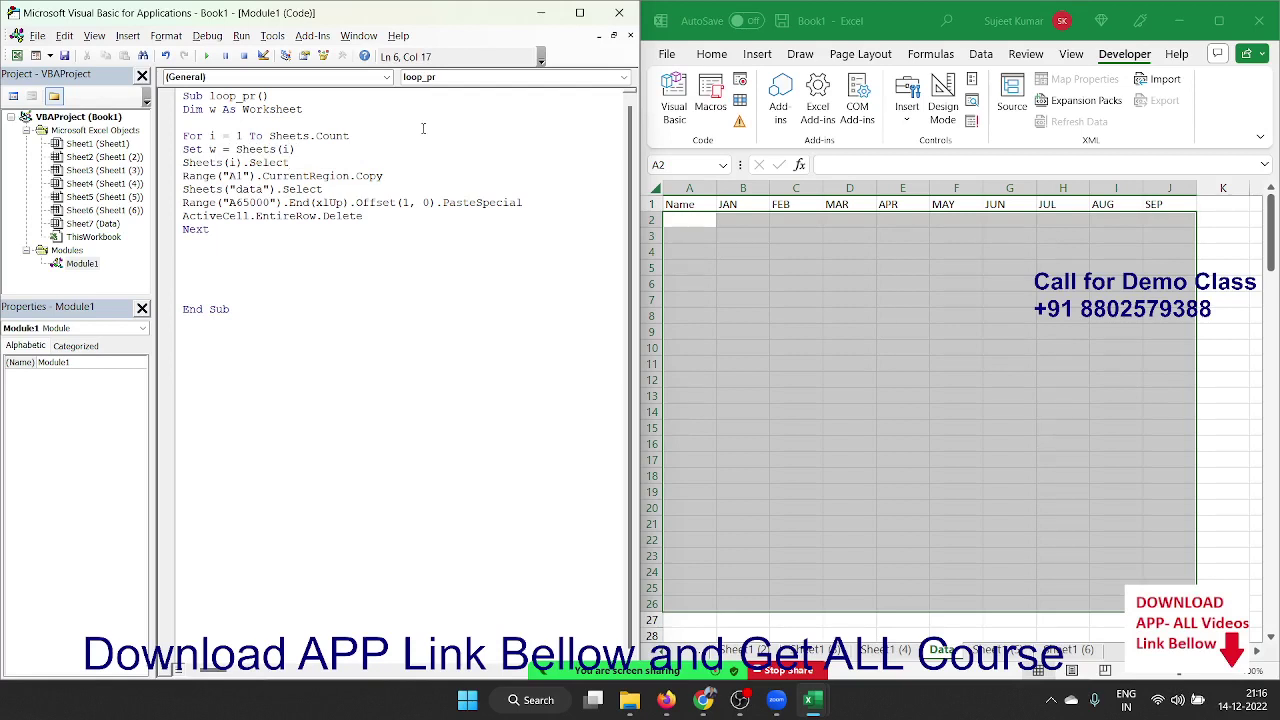
pyautogui.press('Up')
pyautogui.press('Down')
pyautogui.hotkey('shift', 'Left')
pyautogui.hotkey('shift', 'Left')
pyautogui.hotkey('shift', 'Left')
pyautogui.hotkey('shift', 'Left')
pyautogui.hotkey('shift', 'Left')
pyautogui.hotkey('shift', 'Left')
pyautogui.hotkey('shift', 'Left')
pyautogui.hotkey('shift', 'Left')
pyautogui.hotkey('shift', 'Left')
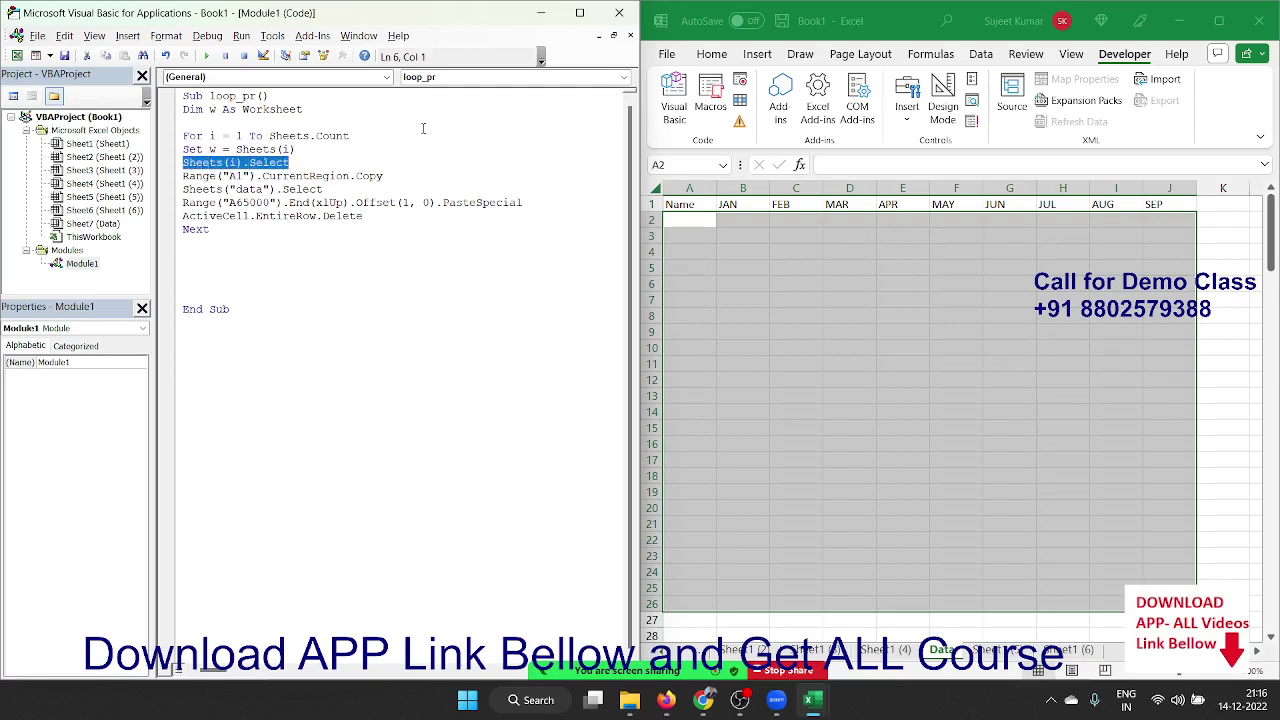
pyautogui.press('Delete')
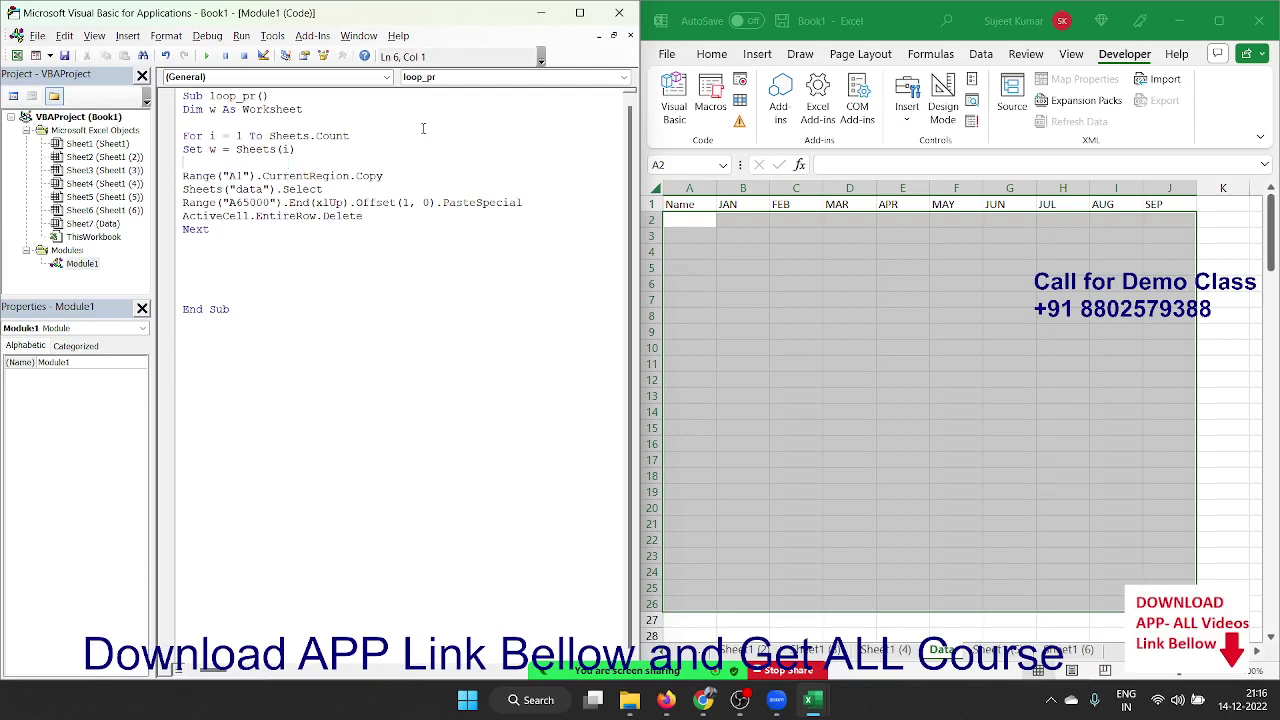
pyautogui.press('Return')
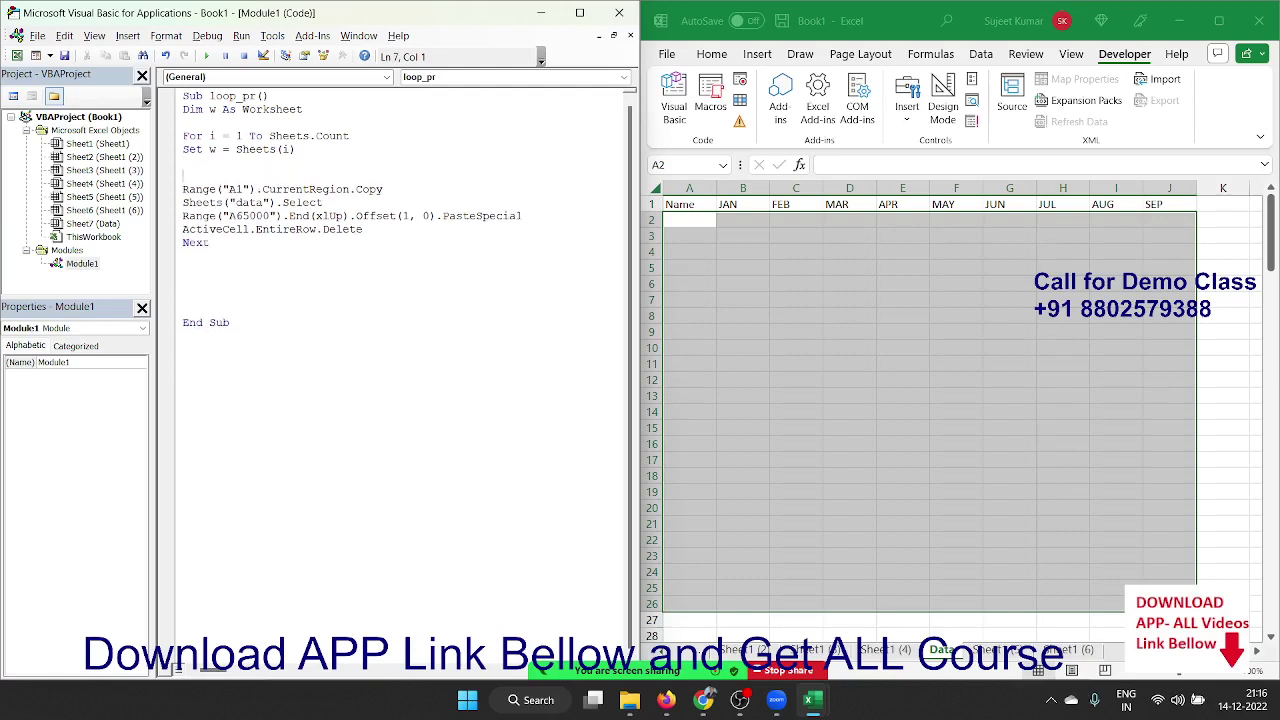
# Write If w.Name <> "Data" Then, replacing the mistyped = with <>.
pyautogui.write('i')
pyautogui.write('f w.')
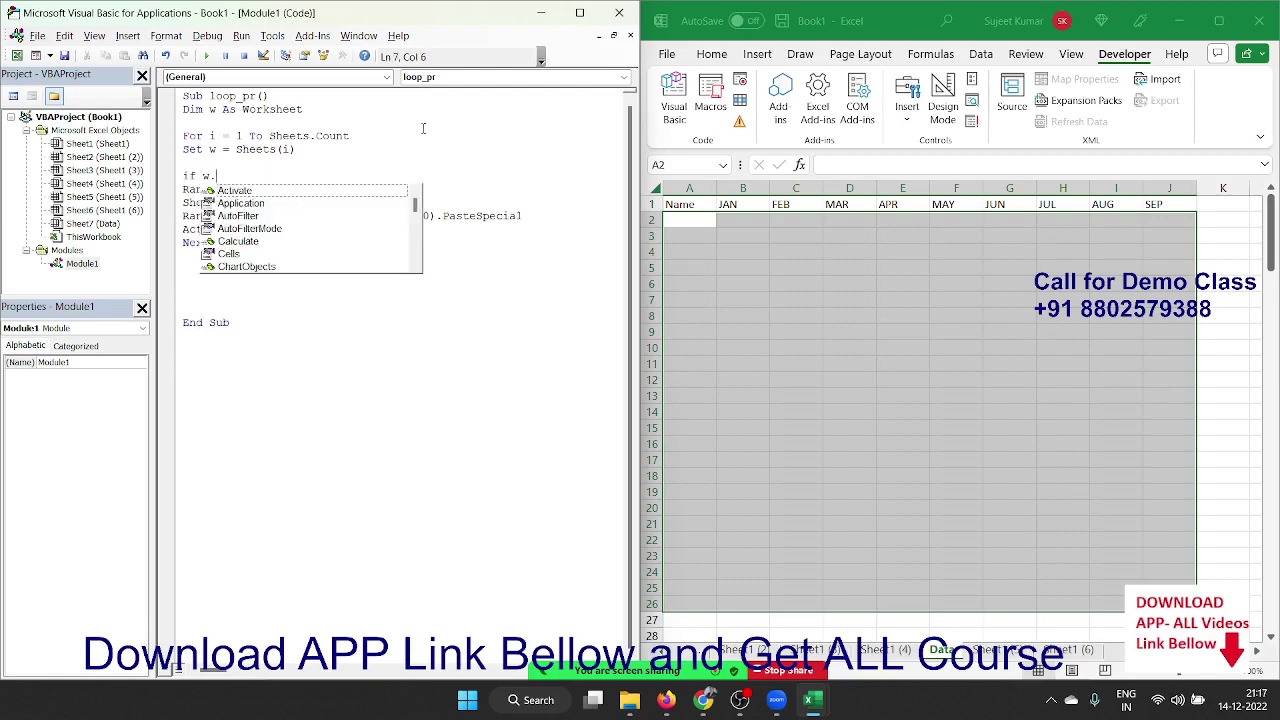
pyautogui.write('Na')
pyautogui.press('Tab')
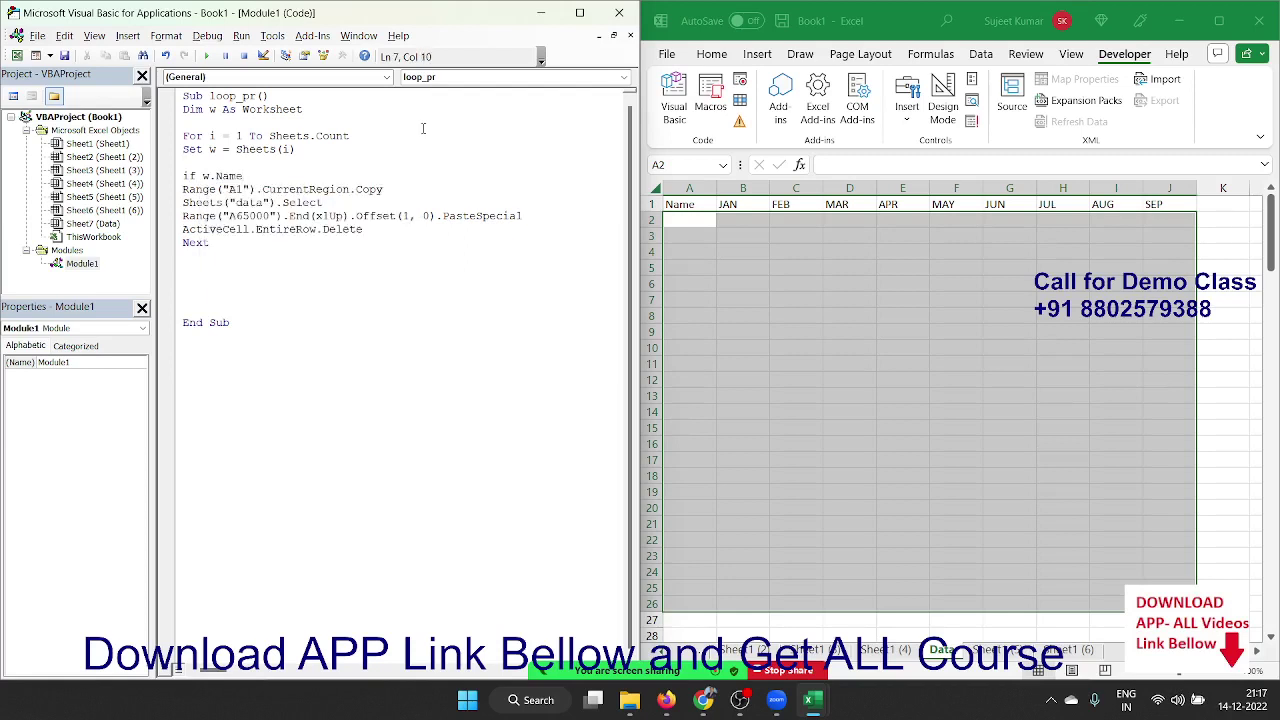
pyautogui.write('="D')
pyautogui.write('ata')
pyautogui.write('"')
pyautogui.write(' the')
pyautogui.write('n')
pyautogui.press('Down')
pyautogui.press('Up')
pyautogui.press('Left')
pyautogui.press('Left')
pyautogui.press('Left')
pyautogui.press('Left')
pyautogui.press('Left')
pyautogui.press('Left')
pyautogui.press('Left')
pyautogui.press('Left')
pyautogui.press('Delete')
pyautogui.write('<>')
pyautogui.press('Right')
pyautogui.press('Right')
pyautogui.press('Right')
pyautogui.press('Right')
pyautogui.press('Right')
pyautogui.press('Right')
pyautogui.press('Right')
pyautogui.press('Right')
pyautogui.press('Right')
pyautogui.press('Right')
pyautogui.press('Return')
pyautogui.press('Return')
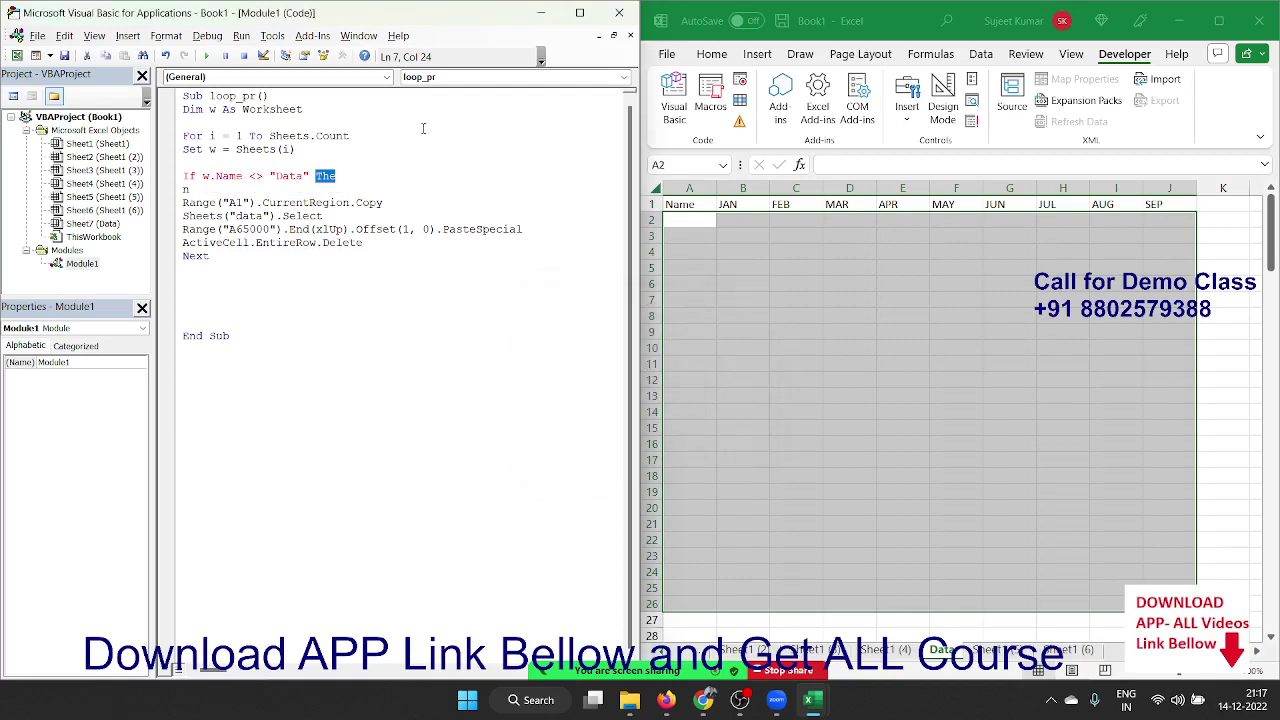
pyautogui.press('Delete')
pyautogui.press('Return')
# Add w.Activate on the line below the If test.
pyautogui.write('w.')
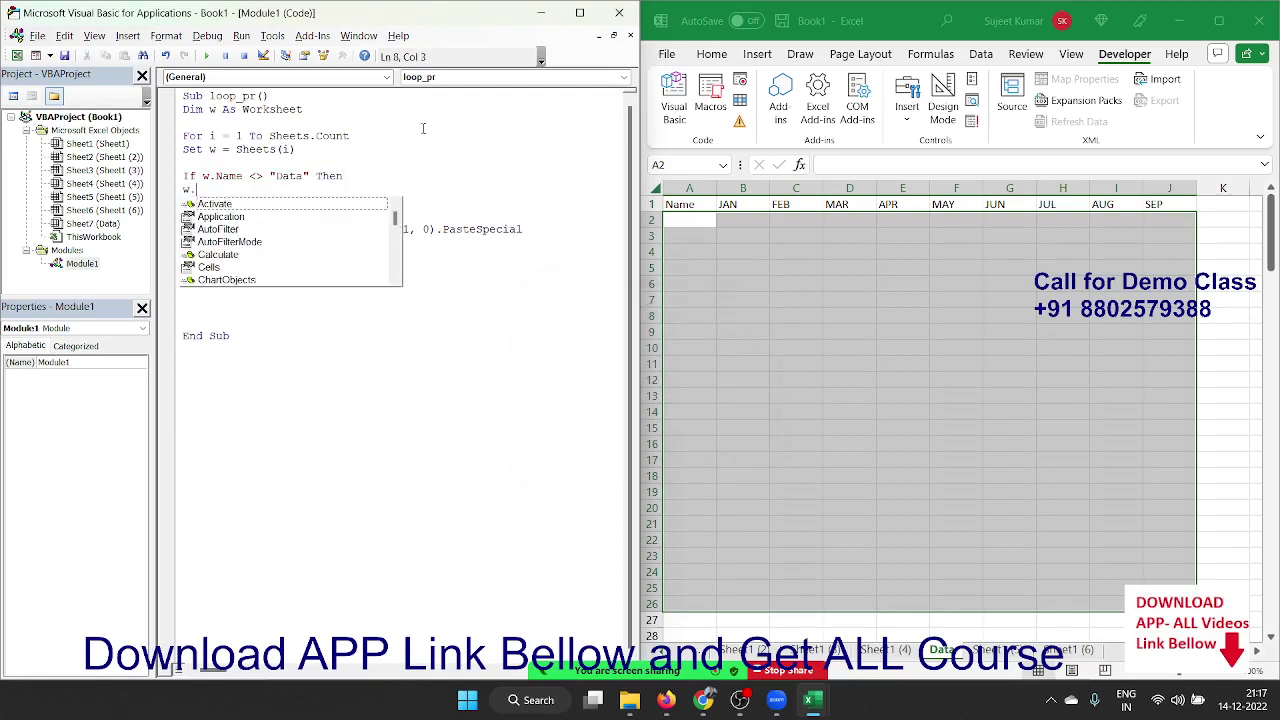
pyautogui.write('a')
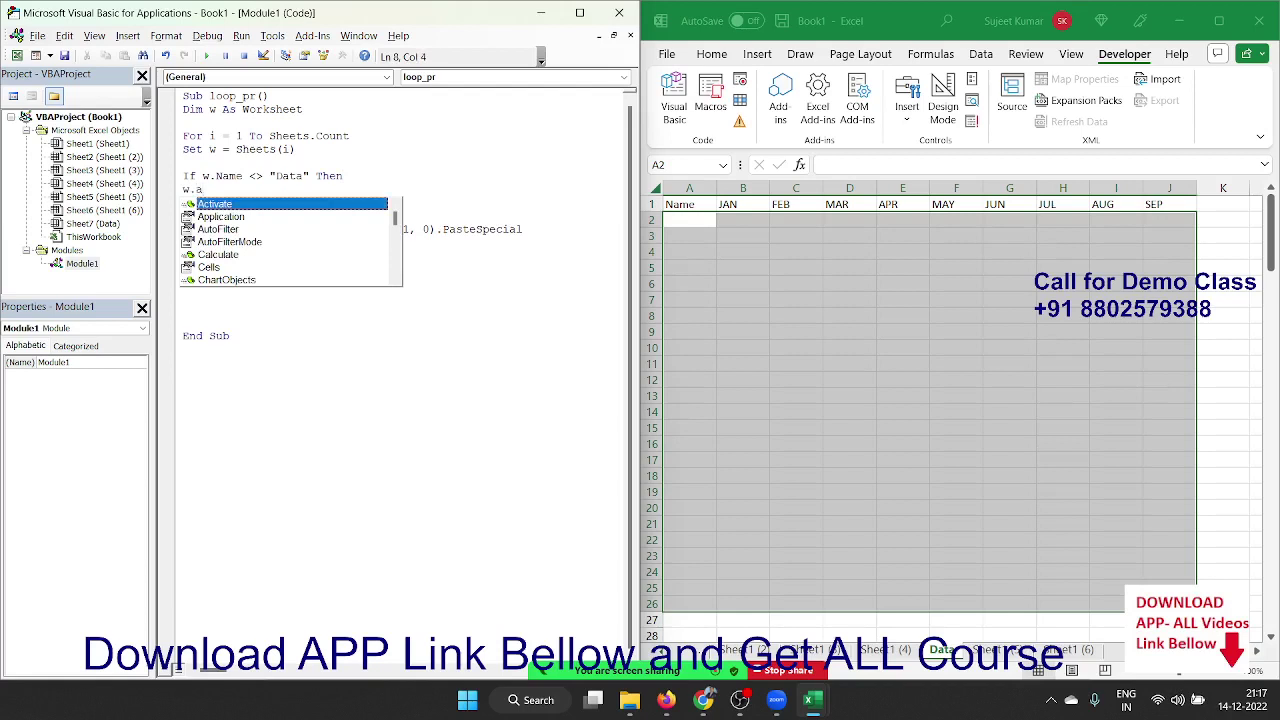
pyautogui.press('Tab')
pyautogui.press('Down')
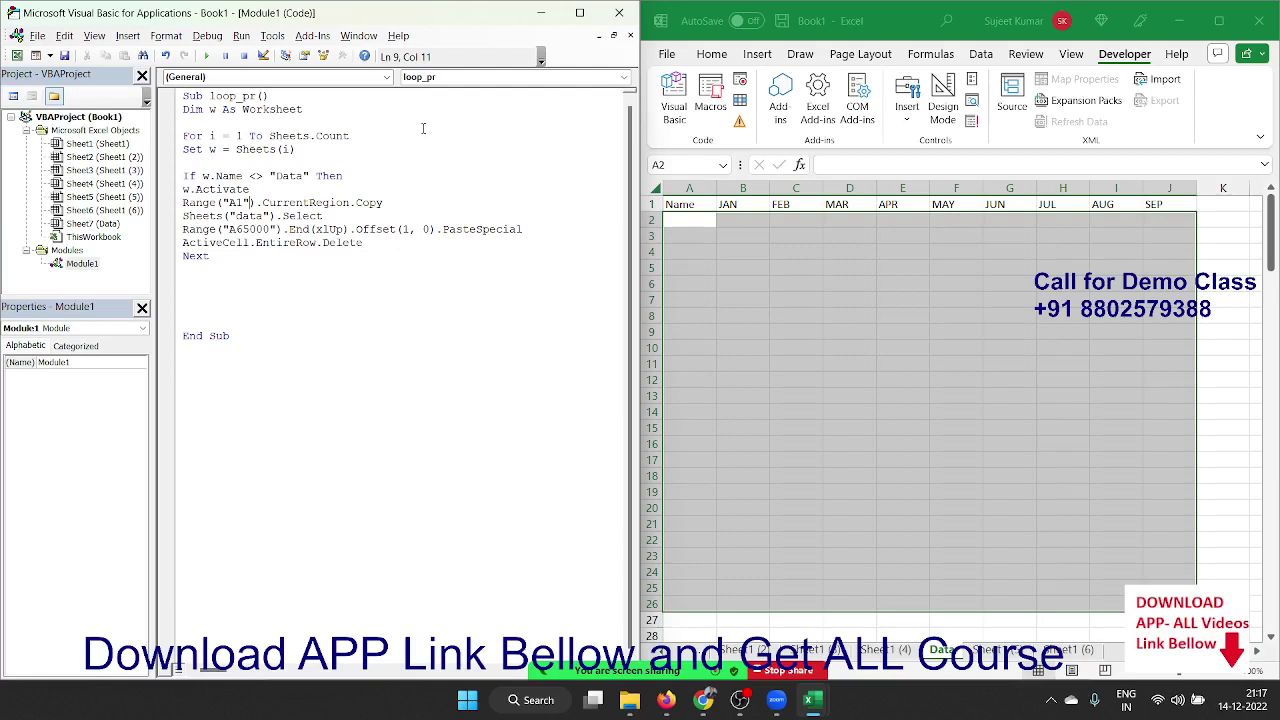
pyautogui.press('Down')
pyautogui.press('Down')
pyautogui.press('Left')
pyautogui.press('Left')
# Close the If block with End If, leaving blank lines before Next.
pyautogui.press('Return')
pyautogui.press('Return')
pyautogui.press('Return')
pyautogui.press('Up')
pyautogui.press('Up')
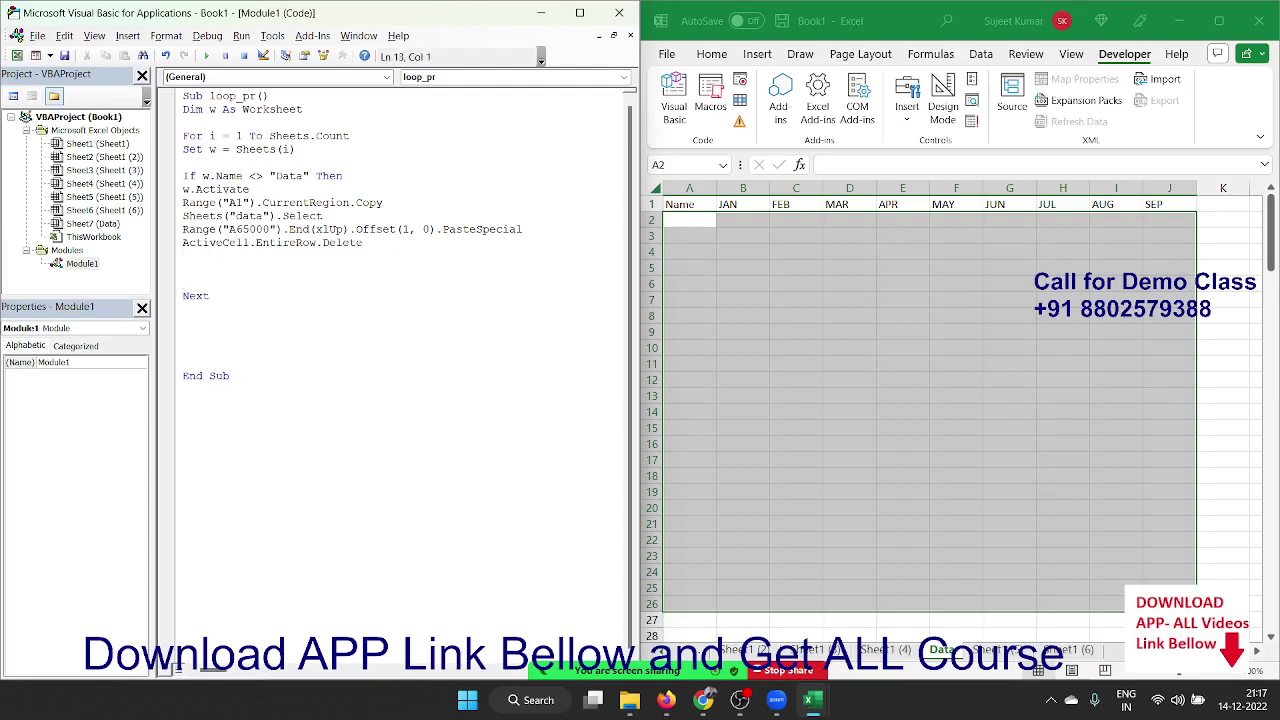
pyautogui.write('End If')
# Review the Set w assignment, Worksheet type, <> test, w.Activate and End If lines.
pyautogui.moveTo(310, 149); pyautogui.dragTo(204, 149)
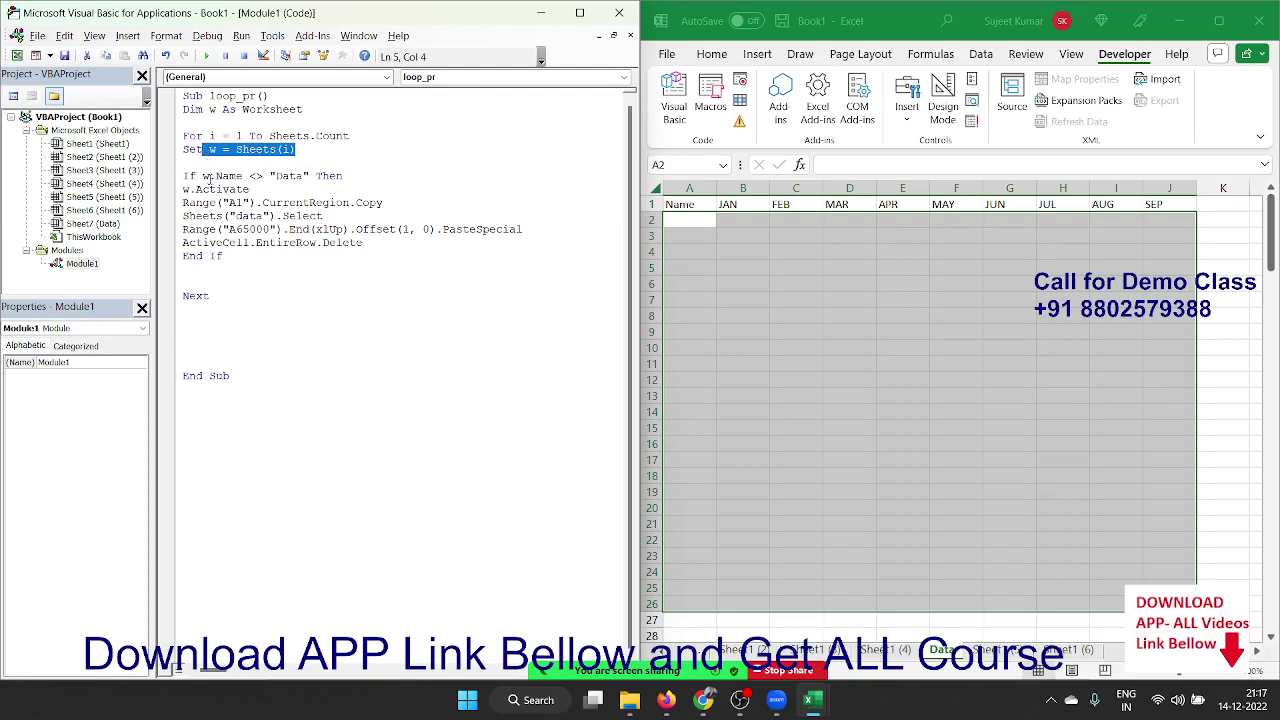
pyautogui.click(271, 120)
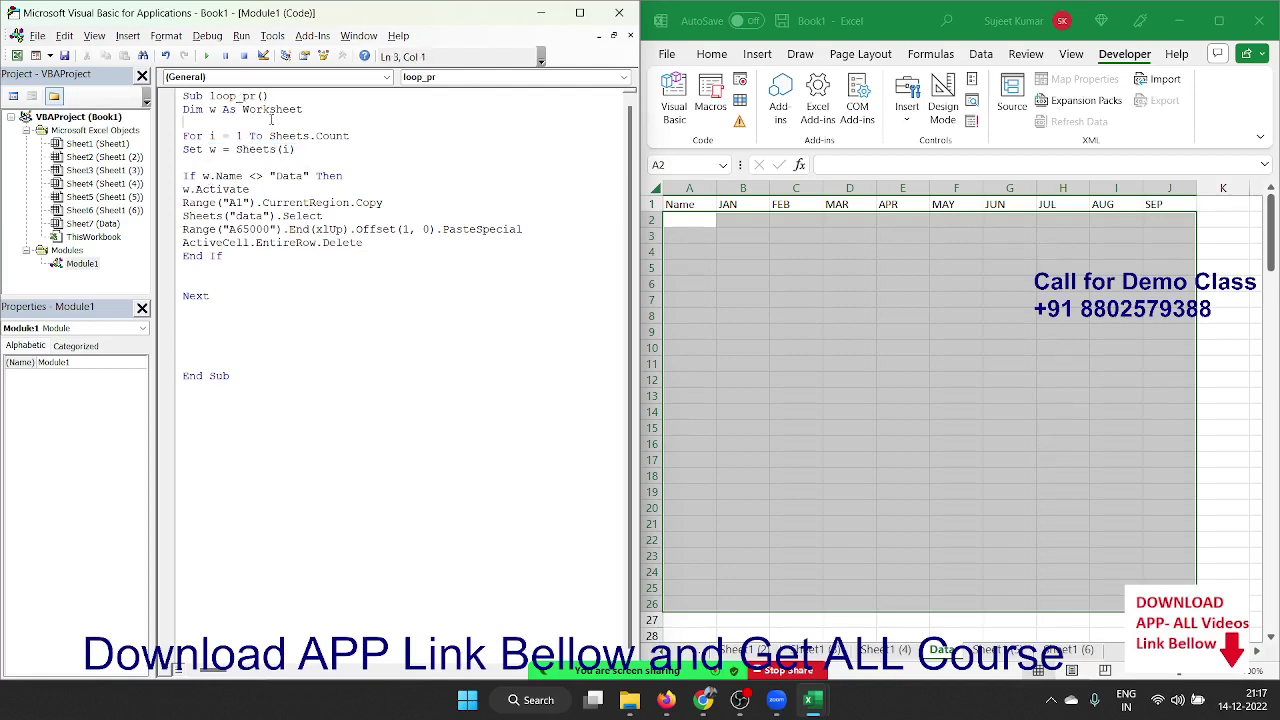
pyautogui.doubleClick(272, 109)
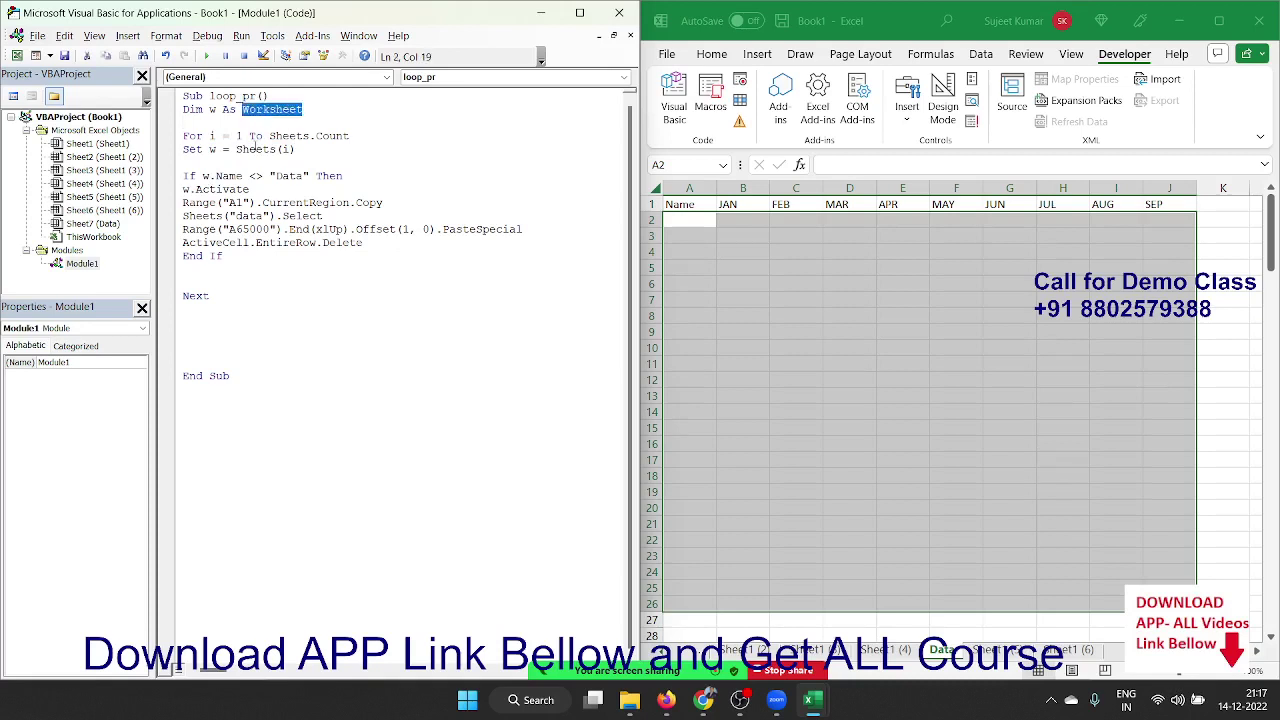
pyautogui.click(248, 176)
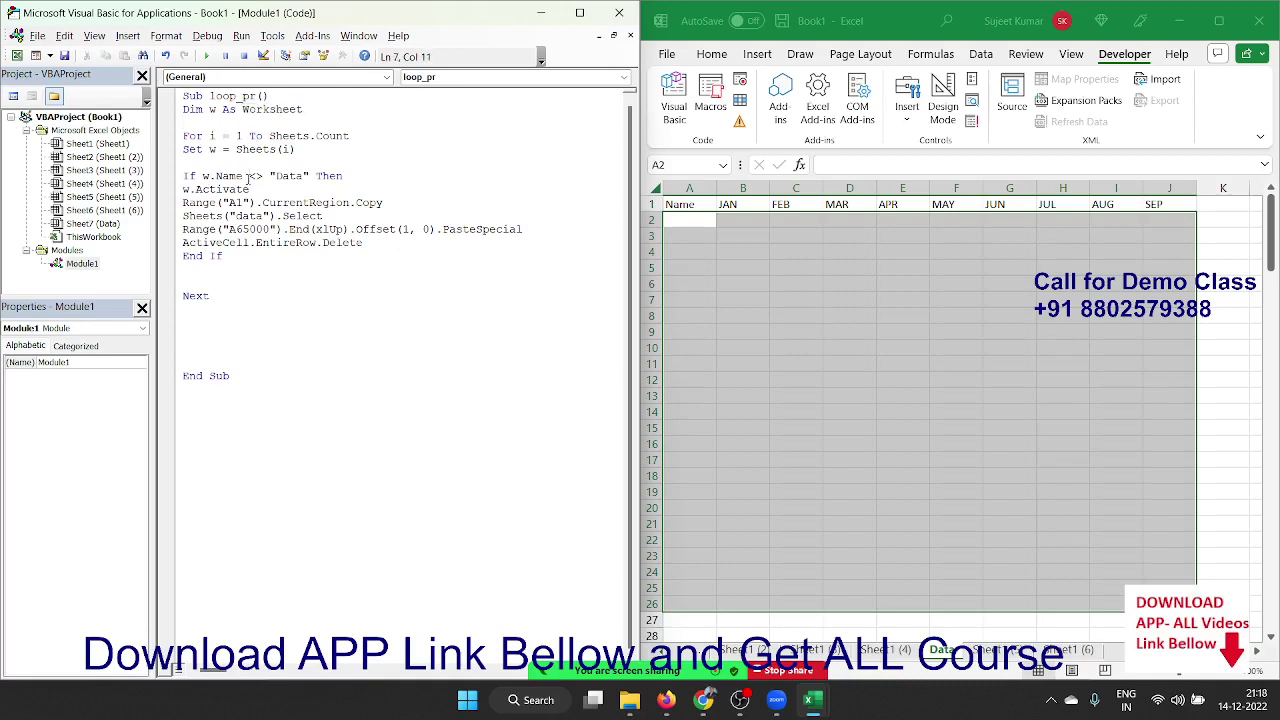
pyautogui.click(264, 194)
pyautogui.click(276, 258)
pyautogui.click(279, 165)
# Run loop_pr and scroll through the Data sheet to check the stacked rows.
pyautogui.click(208, 56)
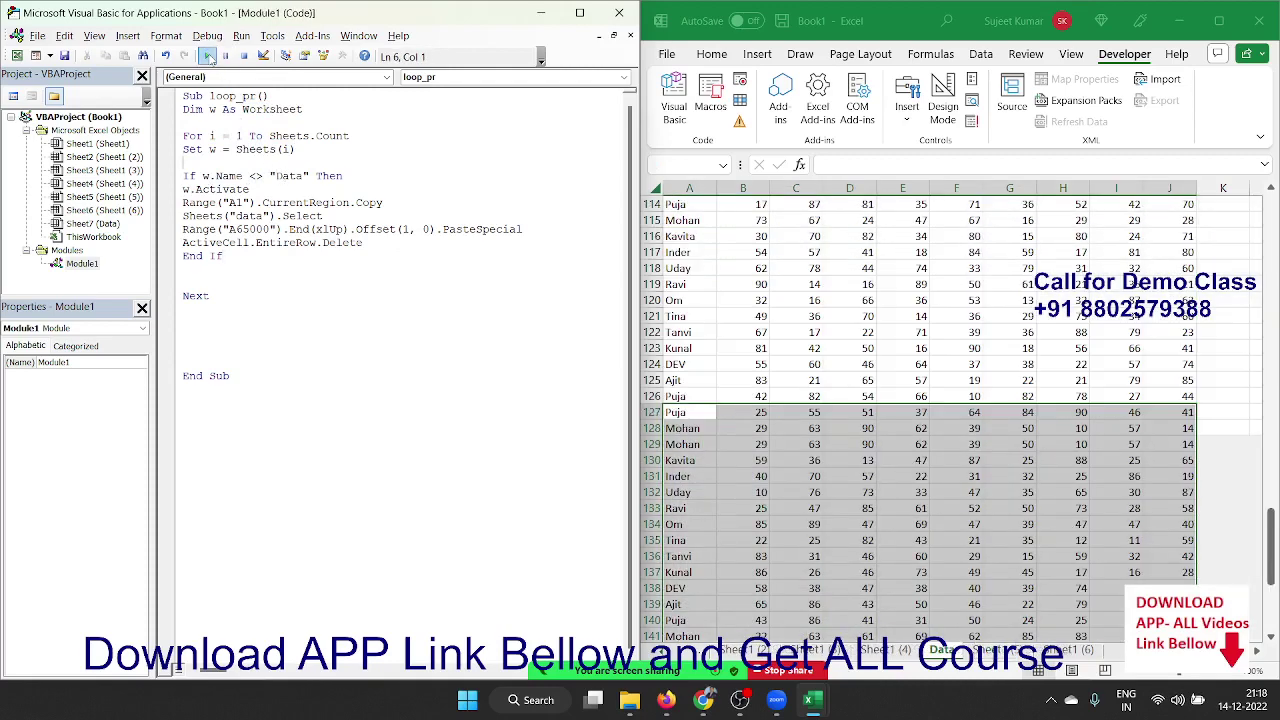
pyautogui.scroll(5, 1022, 630)
pyautogui.scroll(8, 1024, 620)
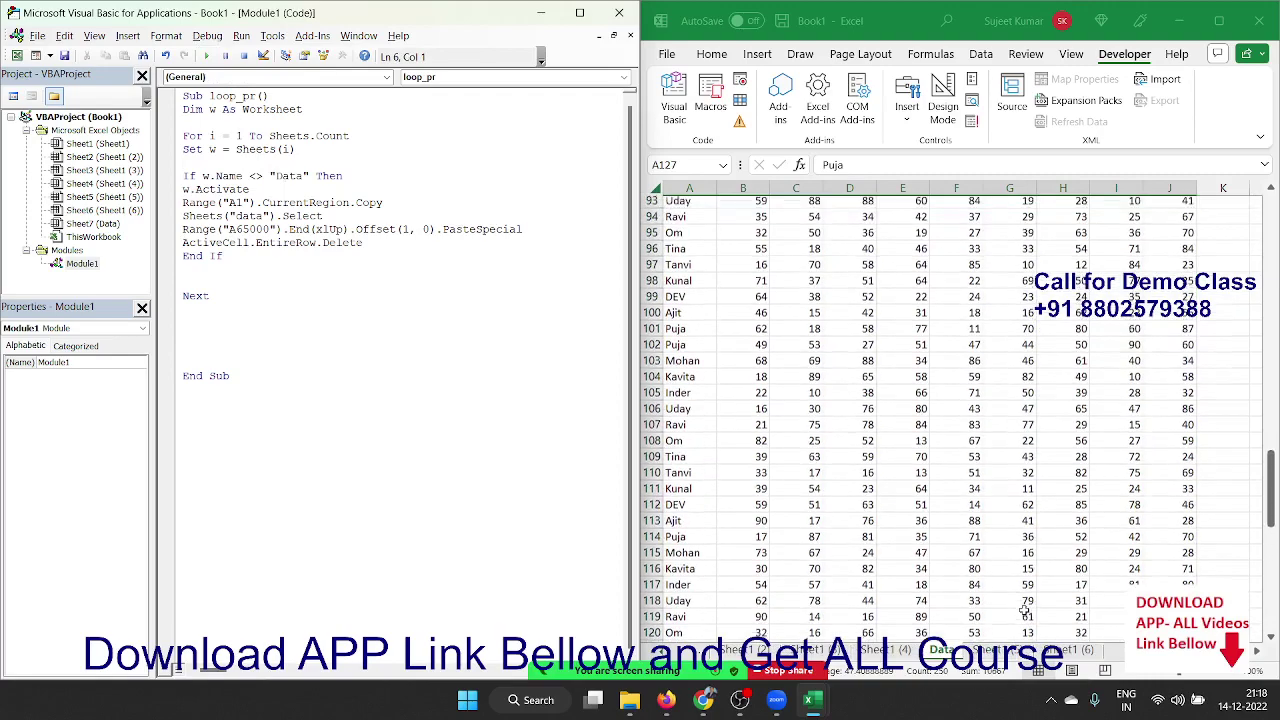
pyautogui.scroll(8, 1025, 612)
pyautogui.scroll(5, 1026, 606)
pyautogui.scroll(6, 1026, 606)
pyautogui.scroll(6, 1026, 605)
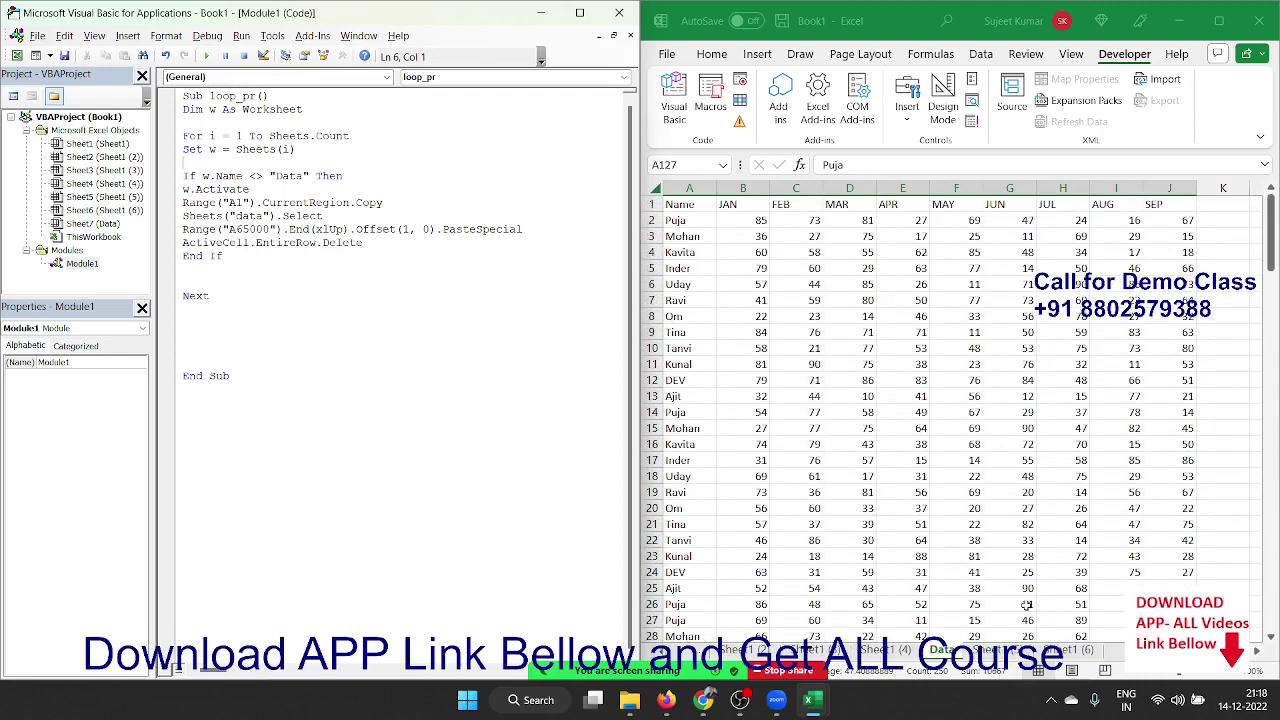
pyautogui.scroll(-9, 1027, 604)
pyautogui.scroll(-9, 1027, 604)
pyautogui.scroll(-8, 1027, 604)
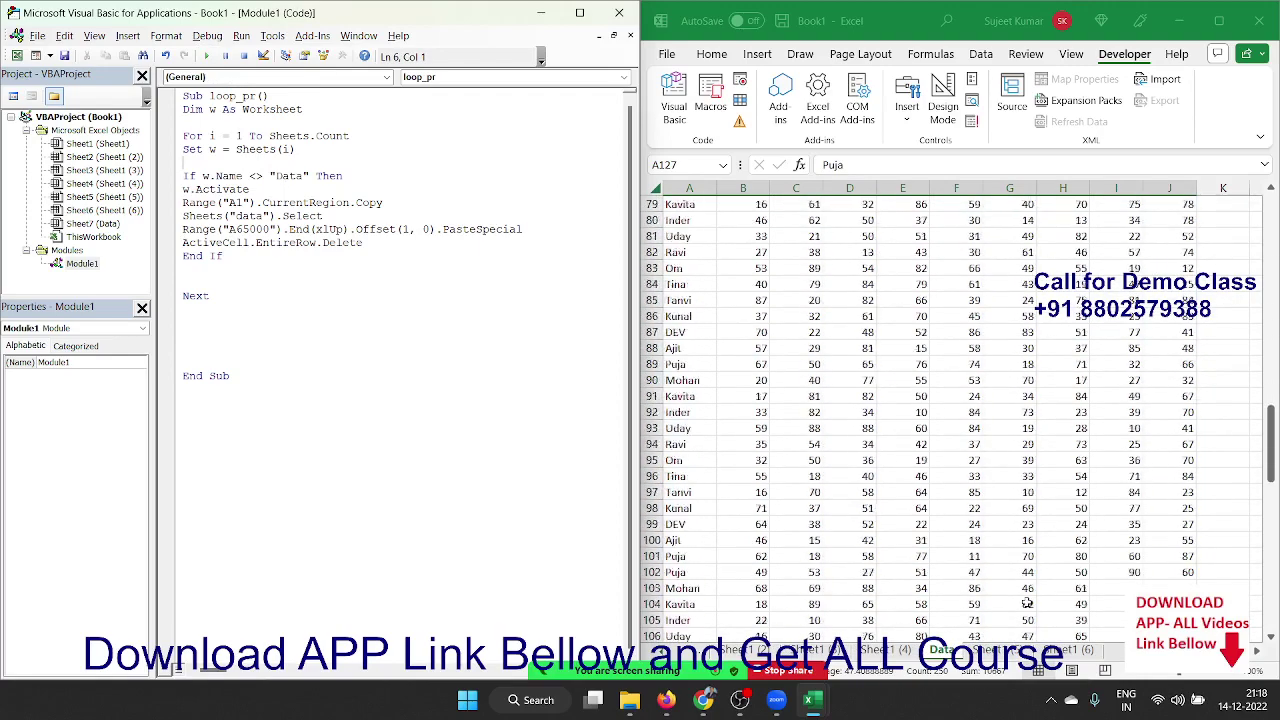
pyautogui.scroll(-8, 1027, 604)
pyautogui.scroll(-6, 1027, 604)
pyautogui.scroll(-3, 1027, 604)
pyautogui.scroll(5, 1027, 604)
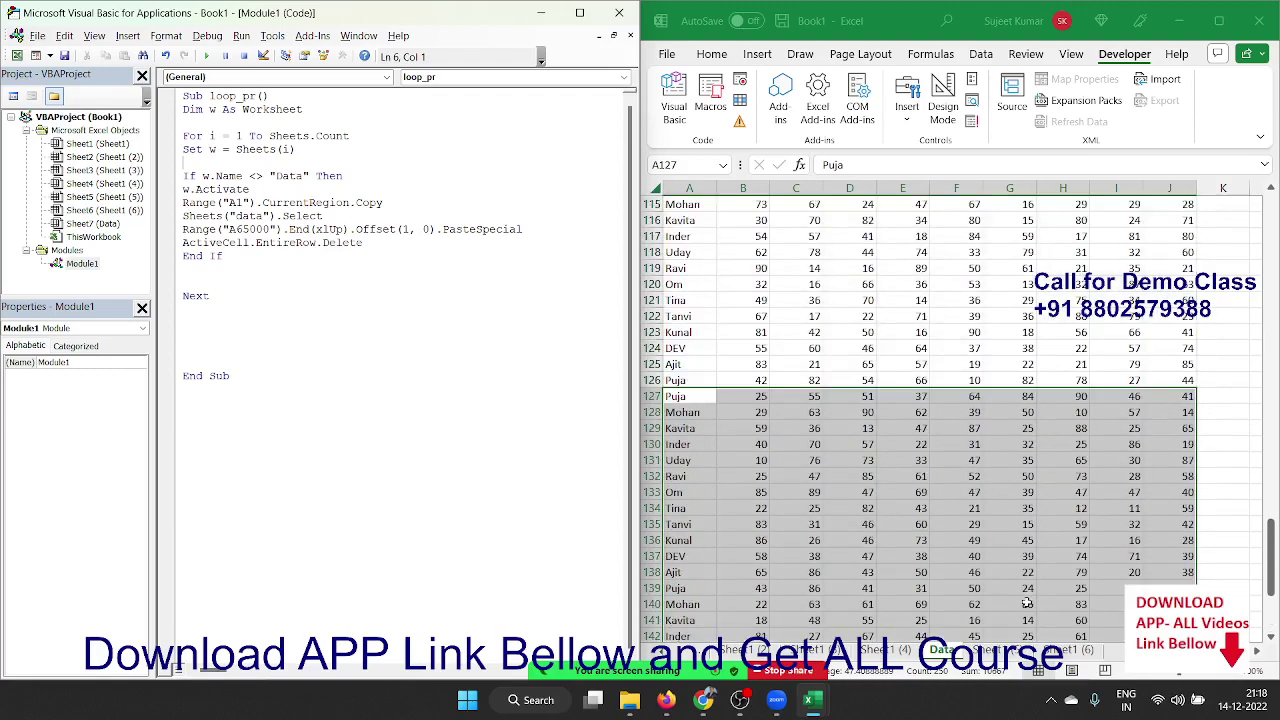
pyautogui.scroll(5, 1027, 604)
pyautogui.scroll(8, 1027, 604)
pyautogui.scroll(8, 1027, 604)
pyautogui.scroll(8, 1027, 604)
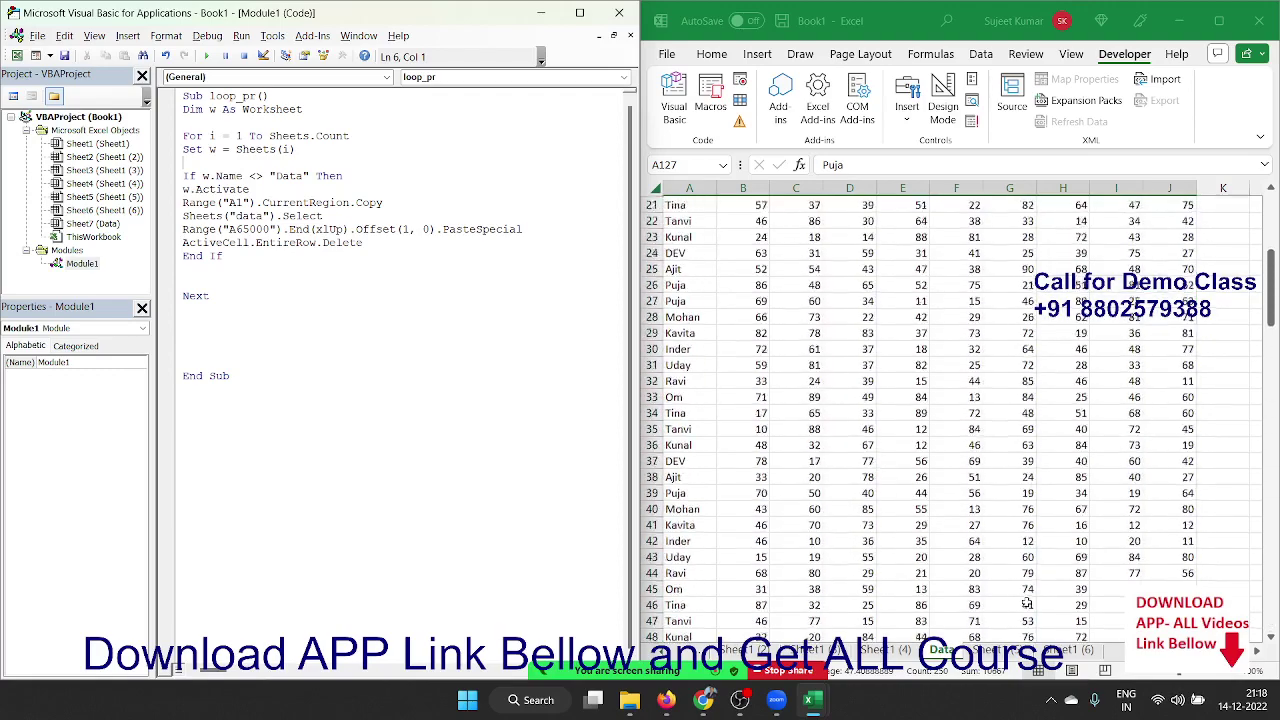
pyautogui.scroll(9, 1027, 604)
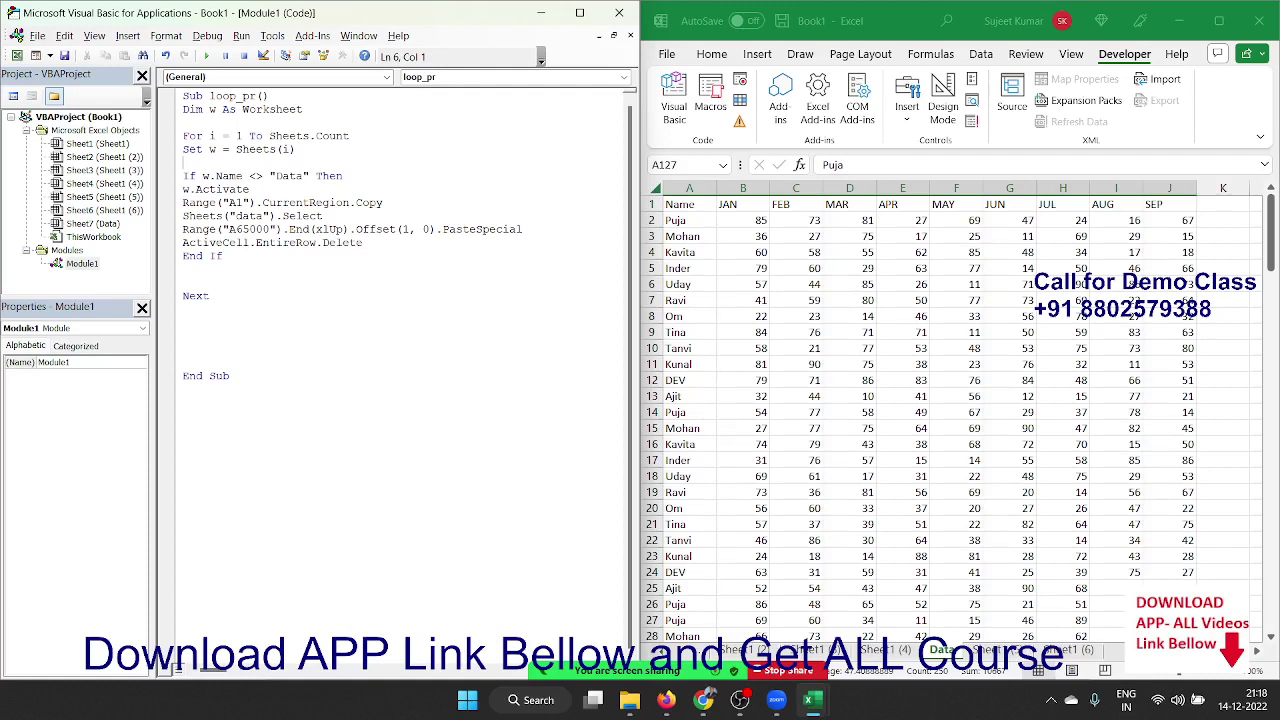
# Select all of the loop_pr macro code in the editor.
pyautogui.moveTo(543, 628)
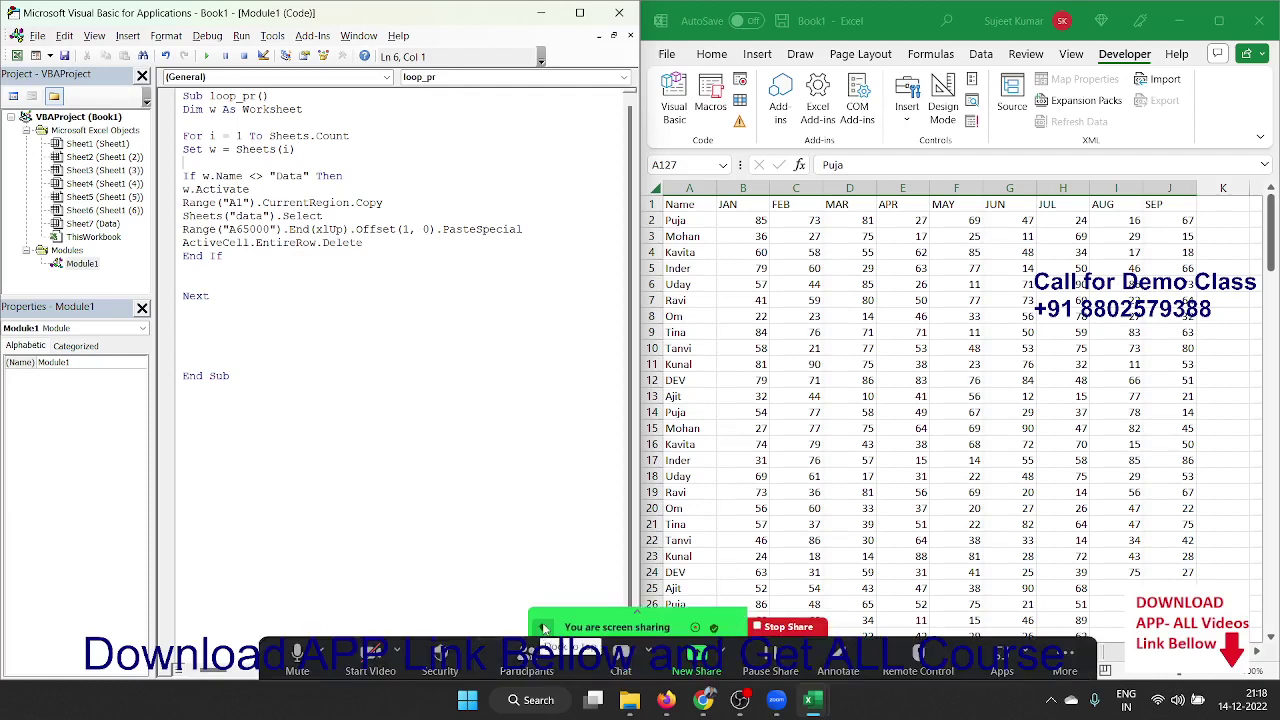
pyautogui.click(398, 323)
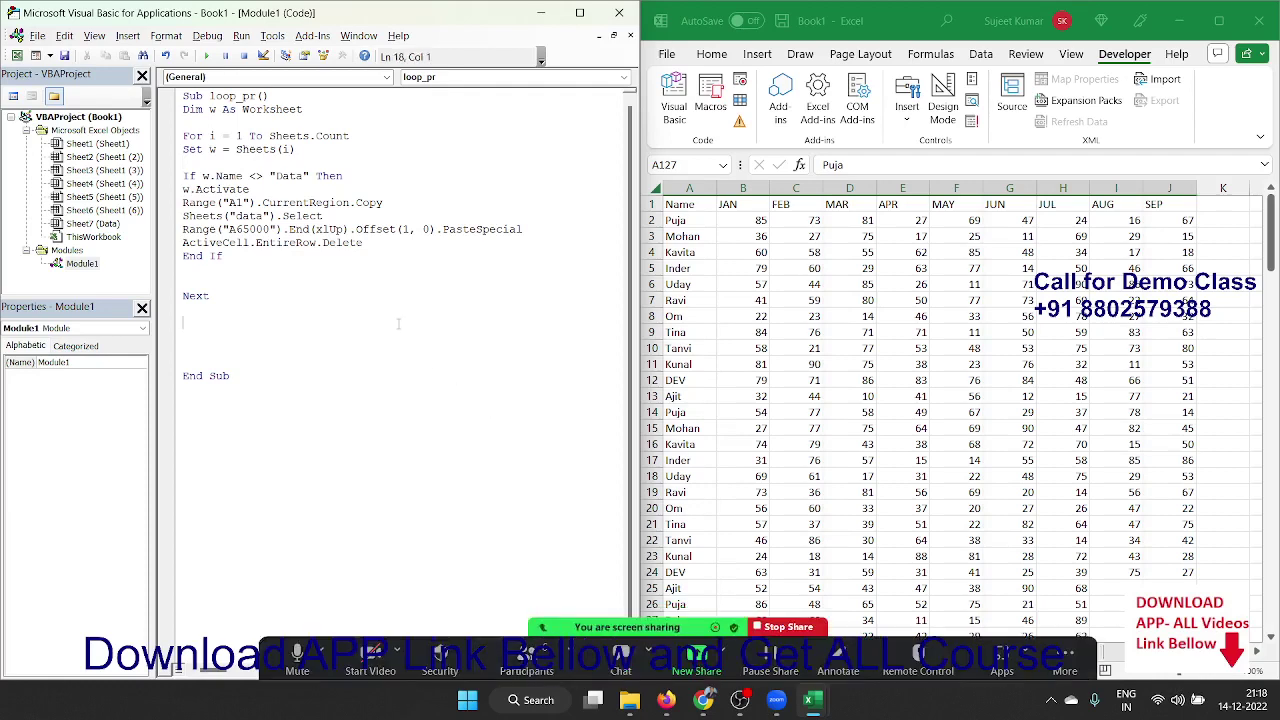
pyautogui.moveTo(288, 398); pyautogui.dragTo(50, 60)
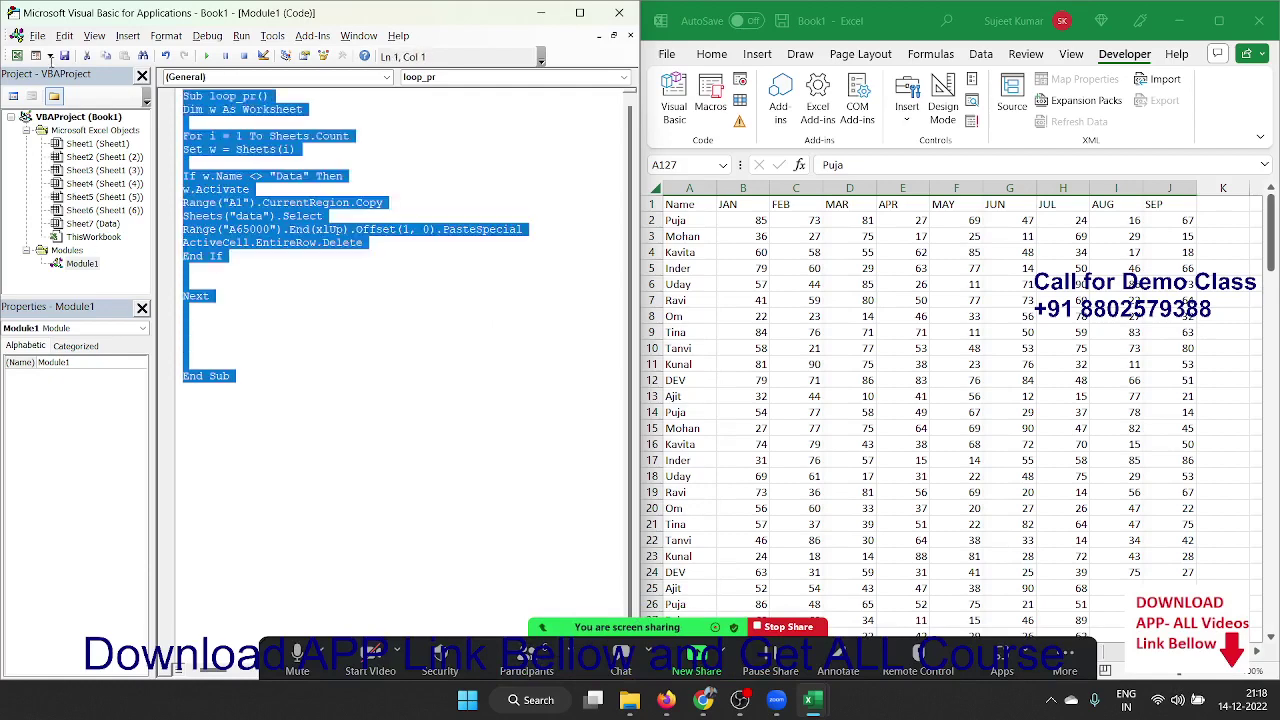
# Paste and send the code in the WhatsApp VBA class group chat, then return to Excel.
pyautogui.moveTo(817, 702)
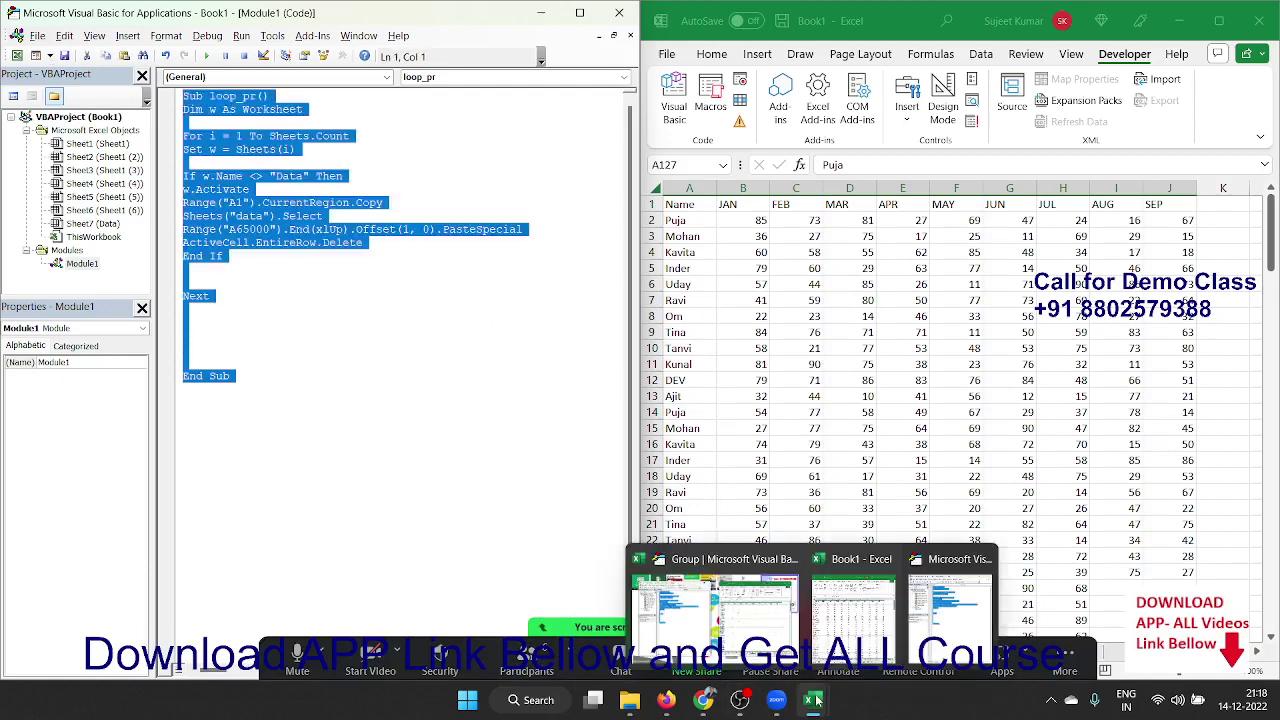
pyautogui.moveTo(704, 700)
pyautogui.click(673, 645)
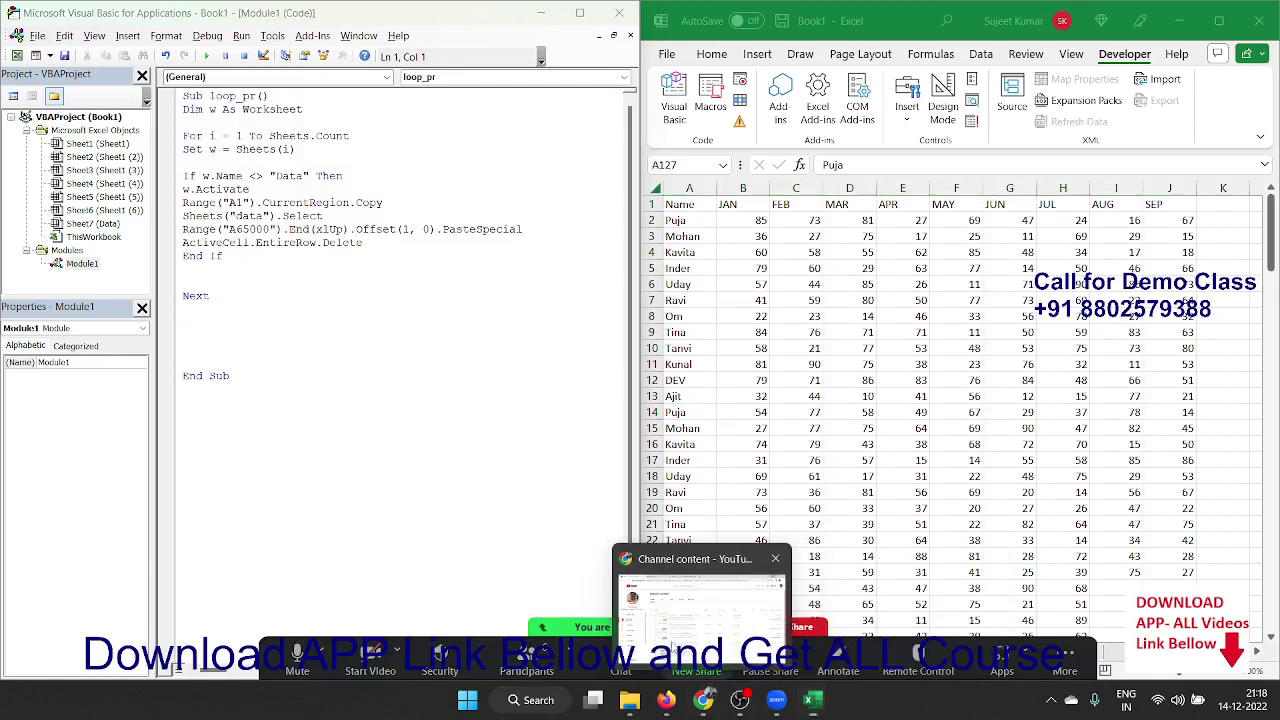
pyautogui.click(673, 645)
pyautogui.click(290, 14)
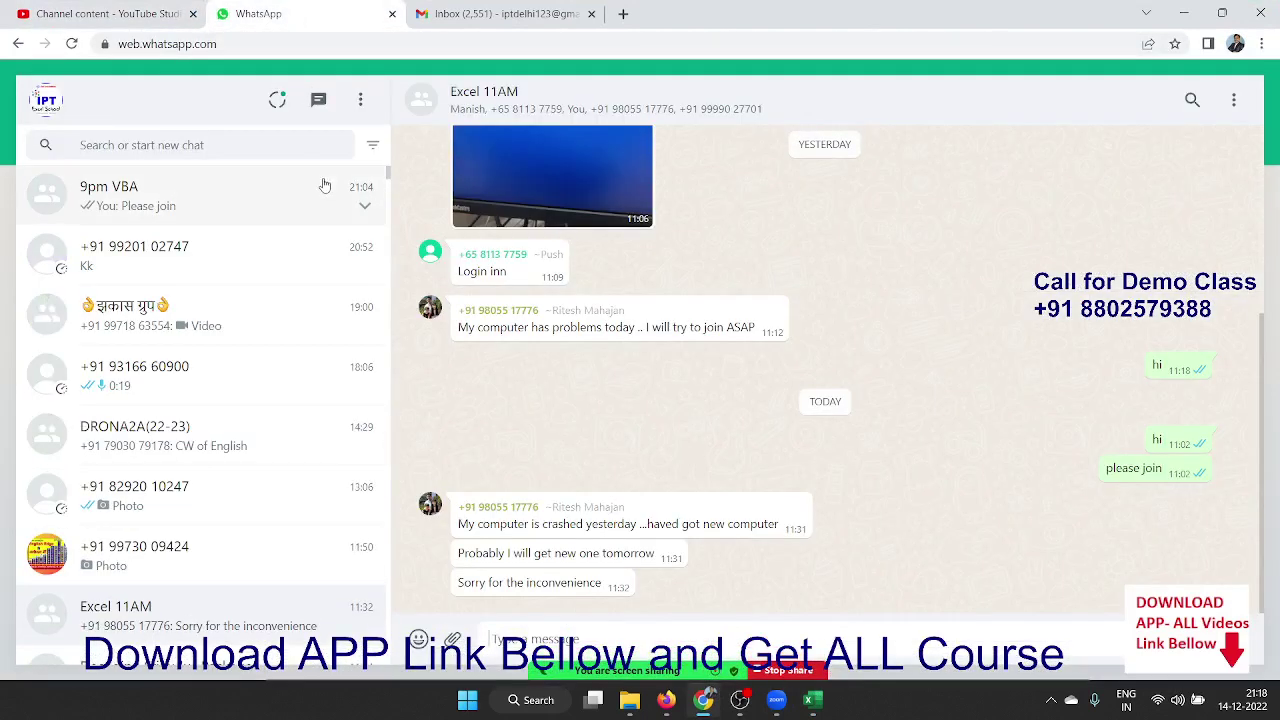
pyautogui.click(325, 186)
pyautogui.hotkey('ctrl', 'v')
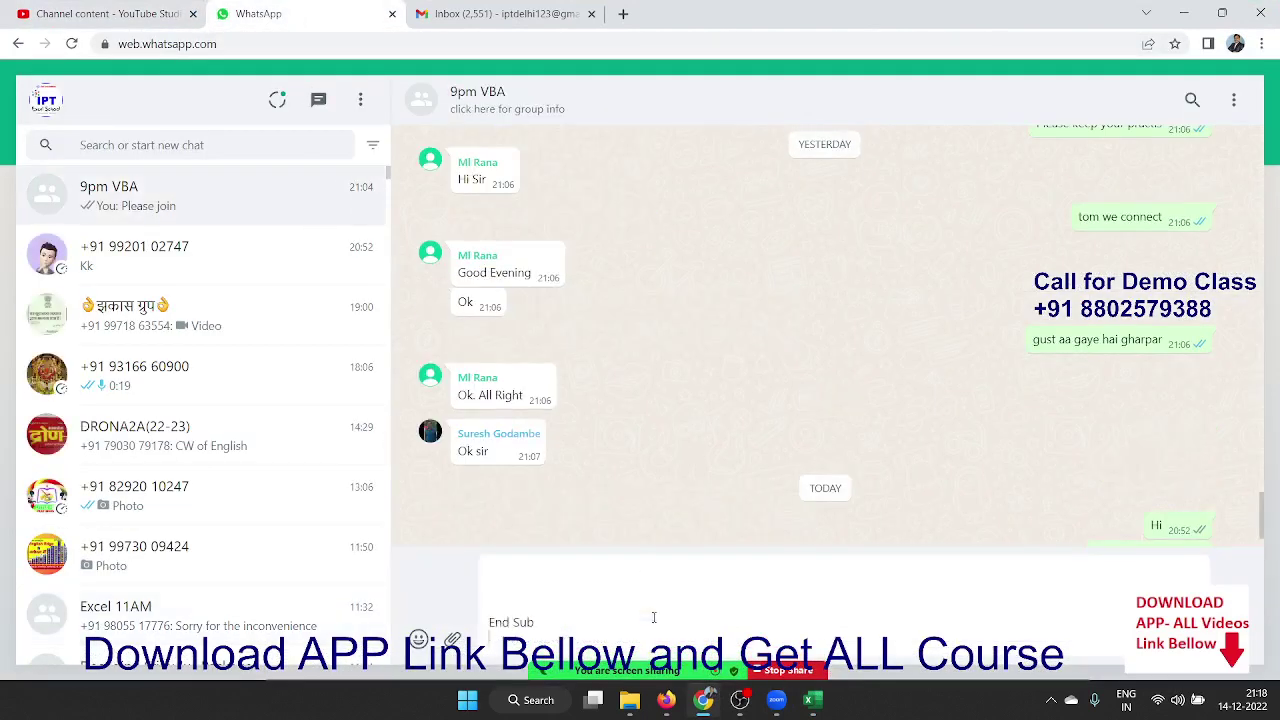
pyautogui.press('Return')
pyautogui.hotkey('alt', 'Tab')
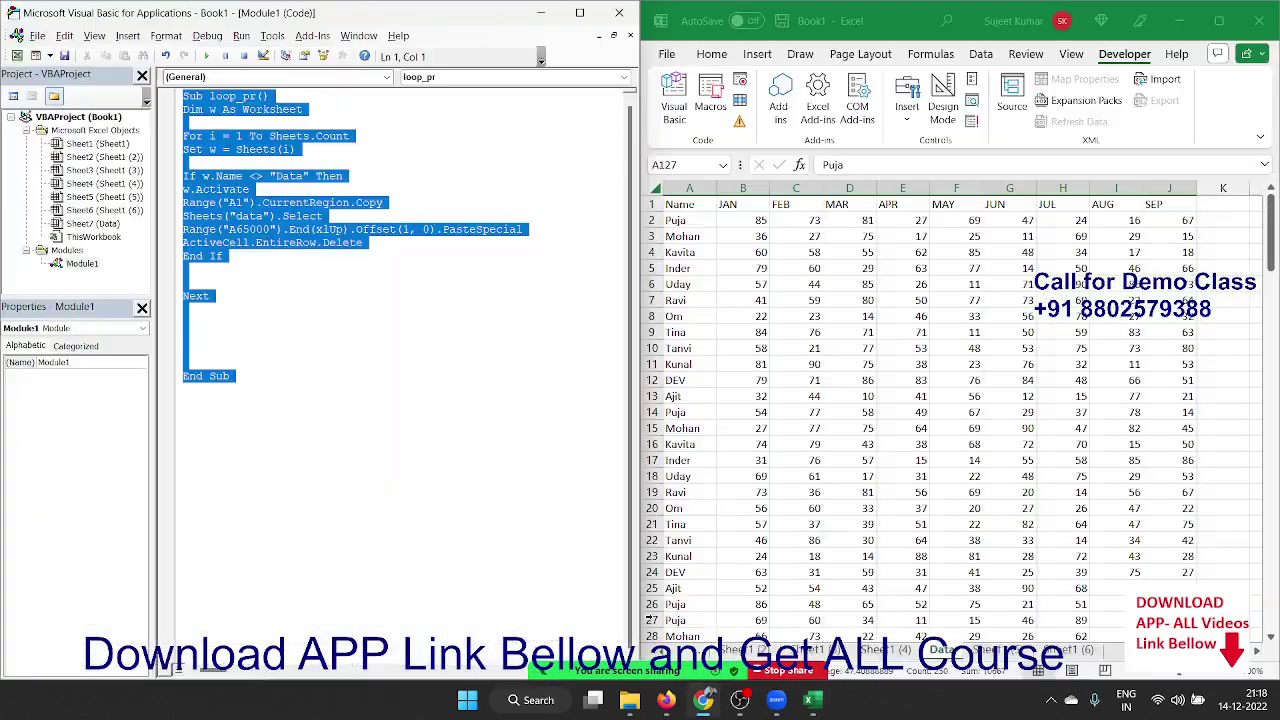
pyautogui.click(1034, 454)
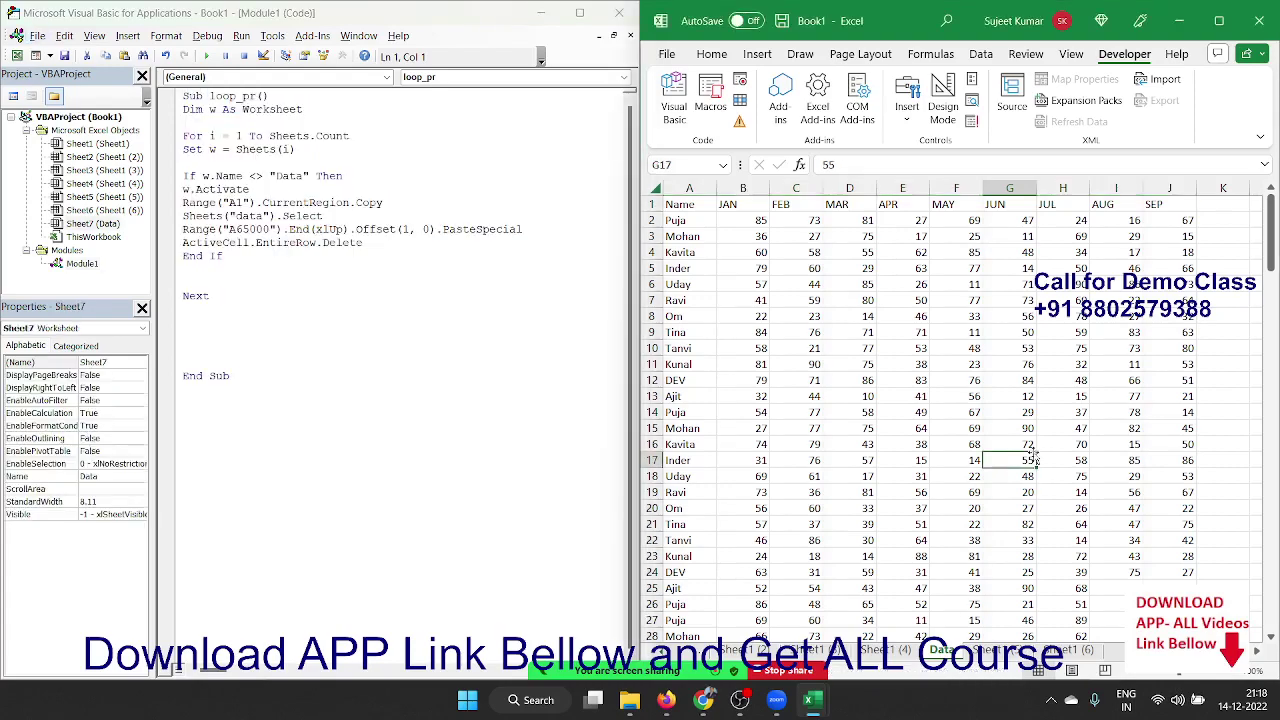
pyautogui.click(1133, 398)
pyautogui.hotkey('ctrl', 'Down')
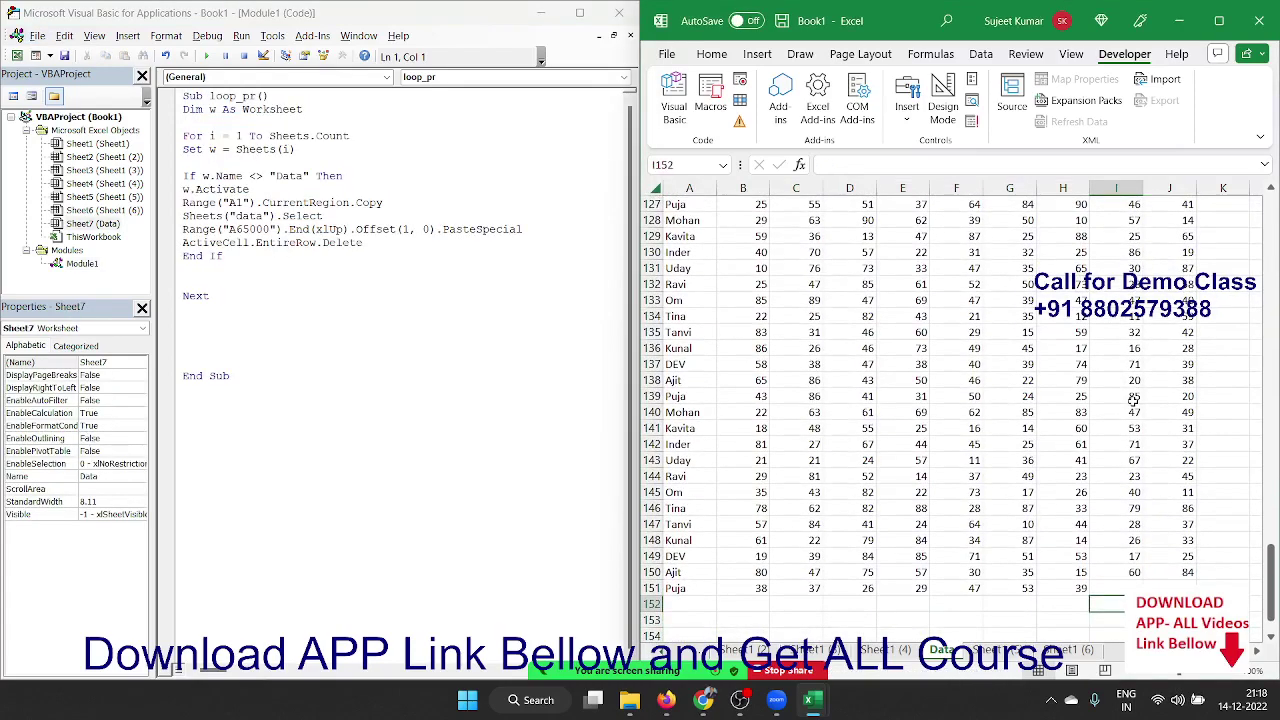
pyautogui.hotkey('ctrl', 'Up')
pyautogui.press('Left')
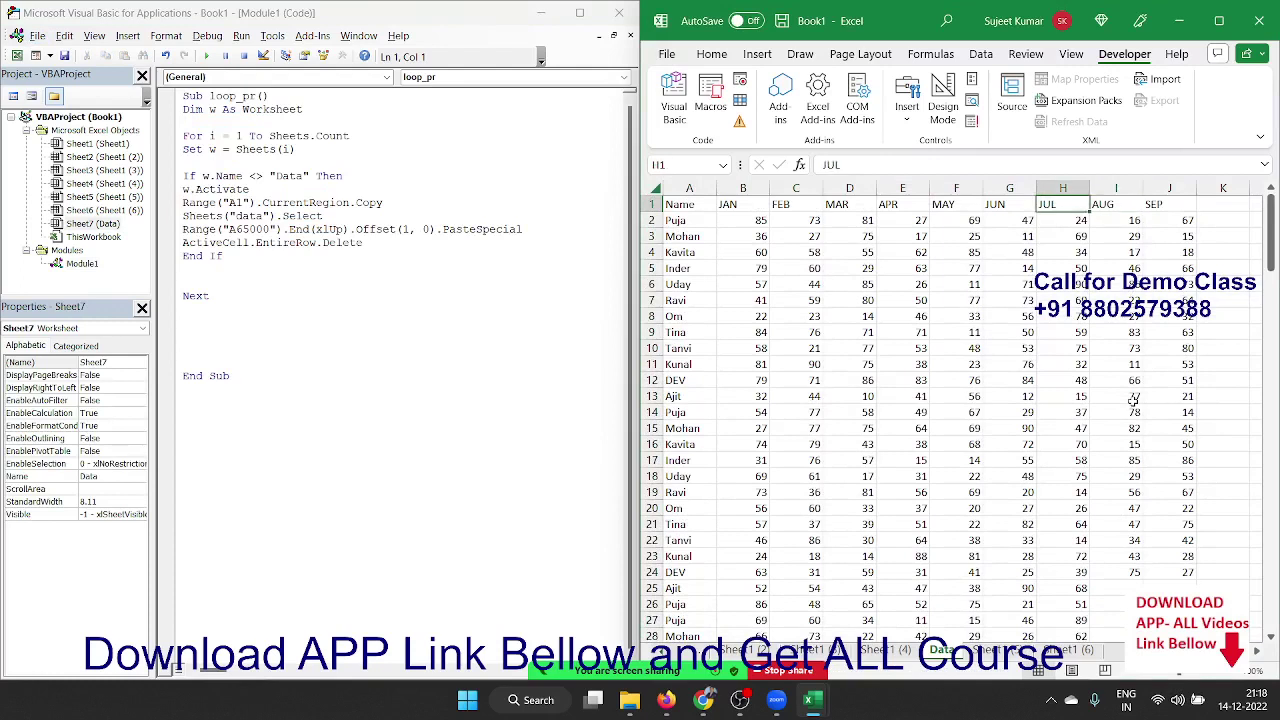
pyautogui.press('Left')
pyautogui.press('Left')
pyautogui.press('Left')
pyautogui.press('Left')
pyautogui.press('Left')
pyautogui.press('Left')
pyautogui.press('Down')
pyautogui.press('Down')
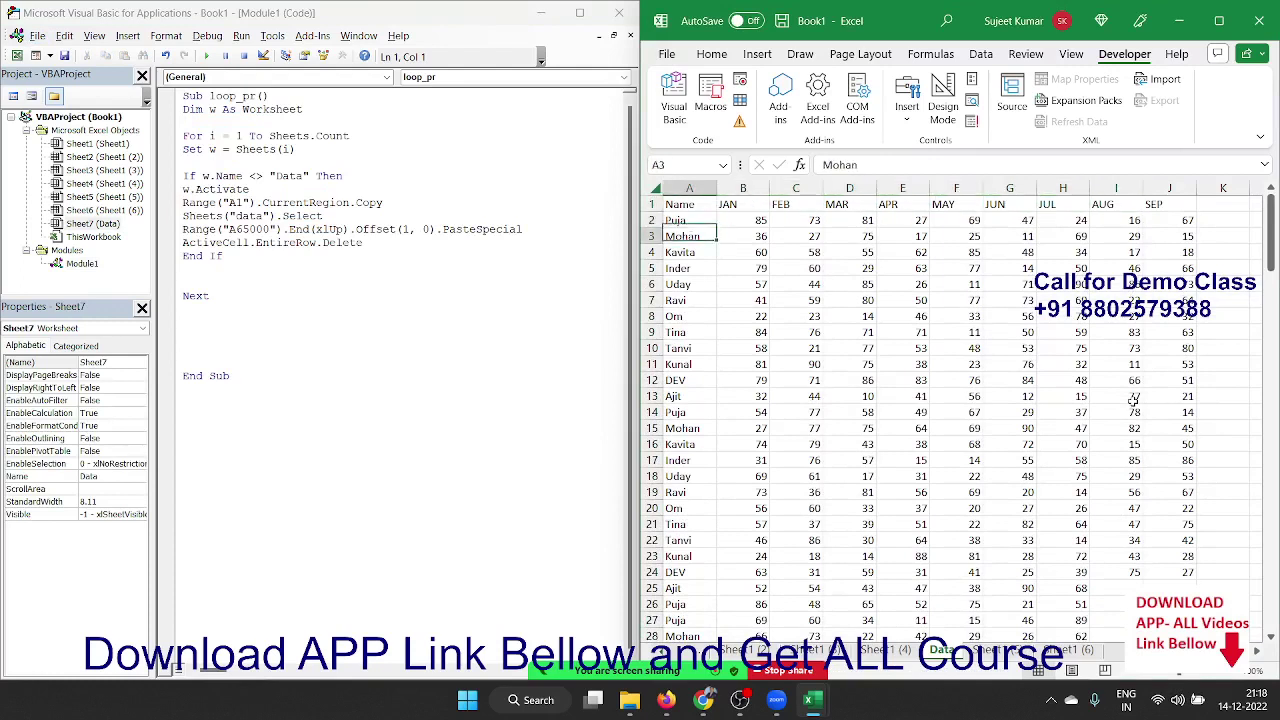
pyautogui.press('Down')
pyautogui.press('Down')
pyautogui.press('Down')
pyautogui.press('Down')
pyautogui.press('Down')
pyautogui.press('Down')
pyautogui.press('Down')
pyautogui.press('Down')
pyautogui.press('Down')
pyautogui.press('Down')
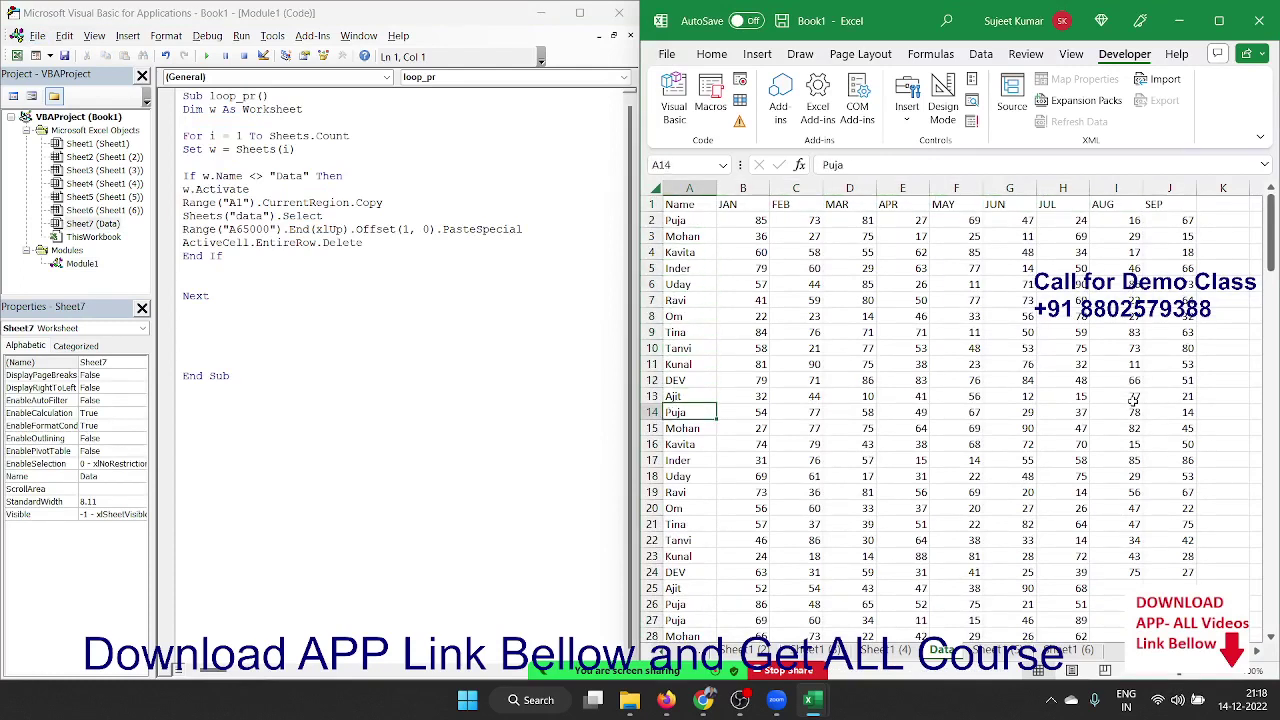
pyautogui.press('Down')
pyautogui.press('Down')
pyautogui.press('Down')
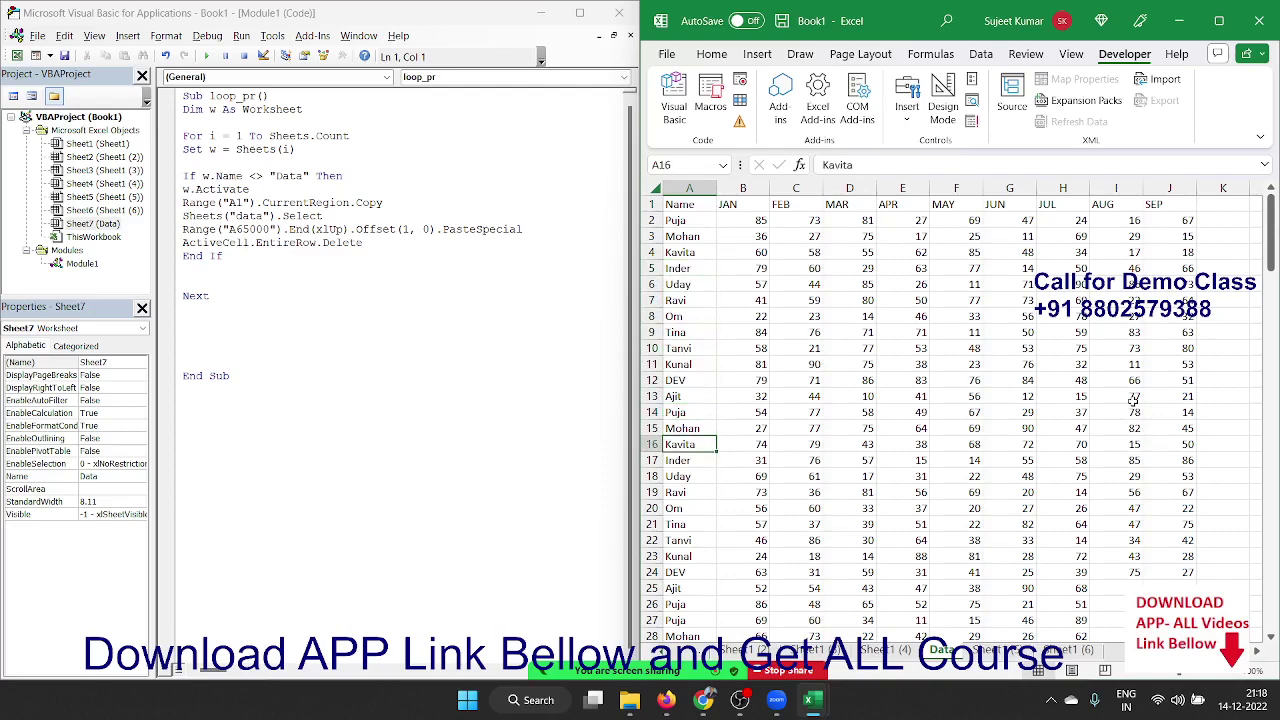
pyautogui.hotkey('ctrl', 'Down')
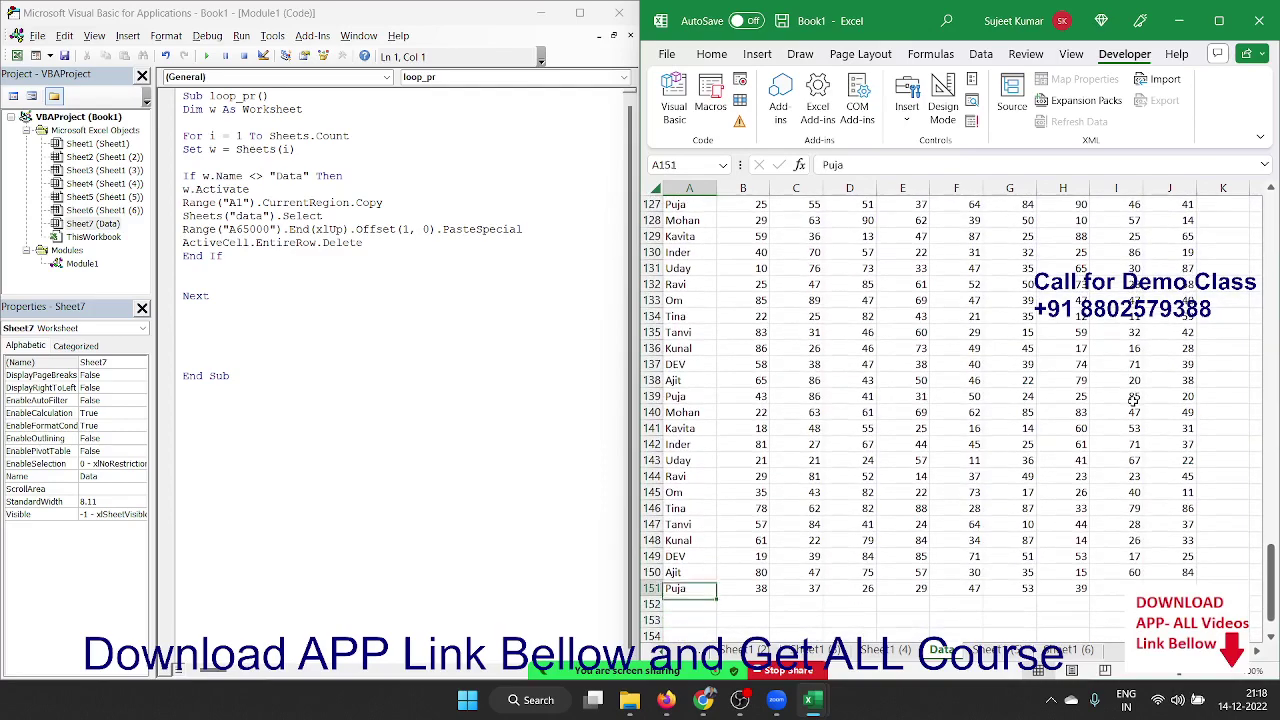
pyautogui.hotkey('ctrl', 'Up')
pyautogui.press('Right')
pyautogui.press('Right')
pyautogui.press('Right')
pyautogui.press('Right')
pyautogui.press('Right')
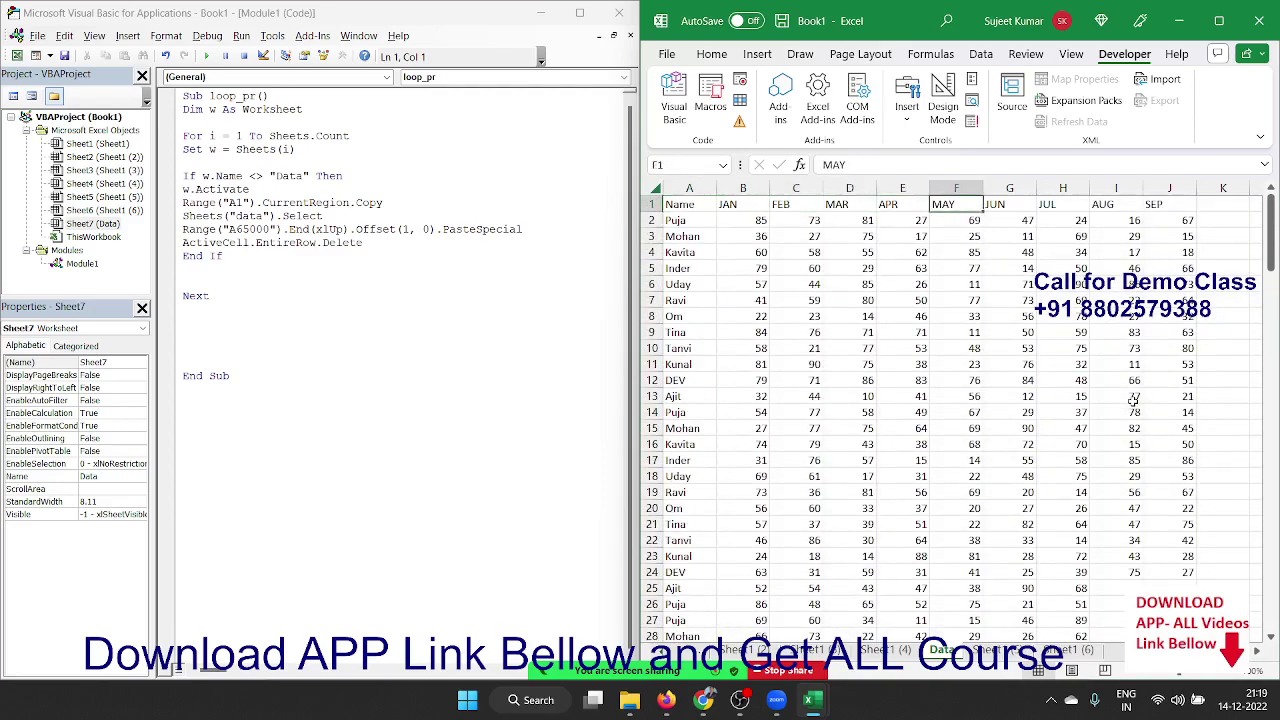
pyautogui.press('Right')
pyautogui.press('Right')
pyautogui.press('Right')
pyautogui.press('Right')
pyautogui.press('Right')
pyautogui.press('Left')
pyautogui.press('Left')
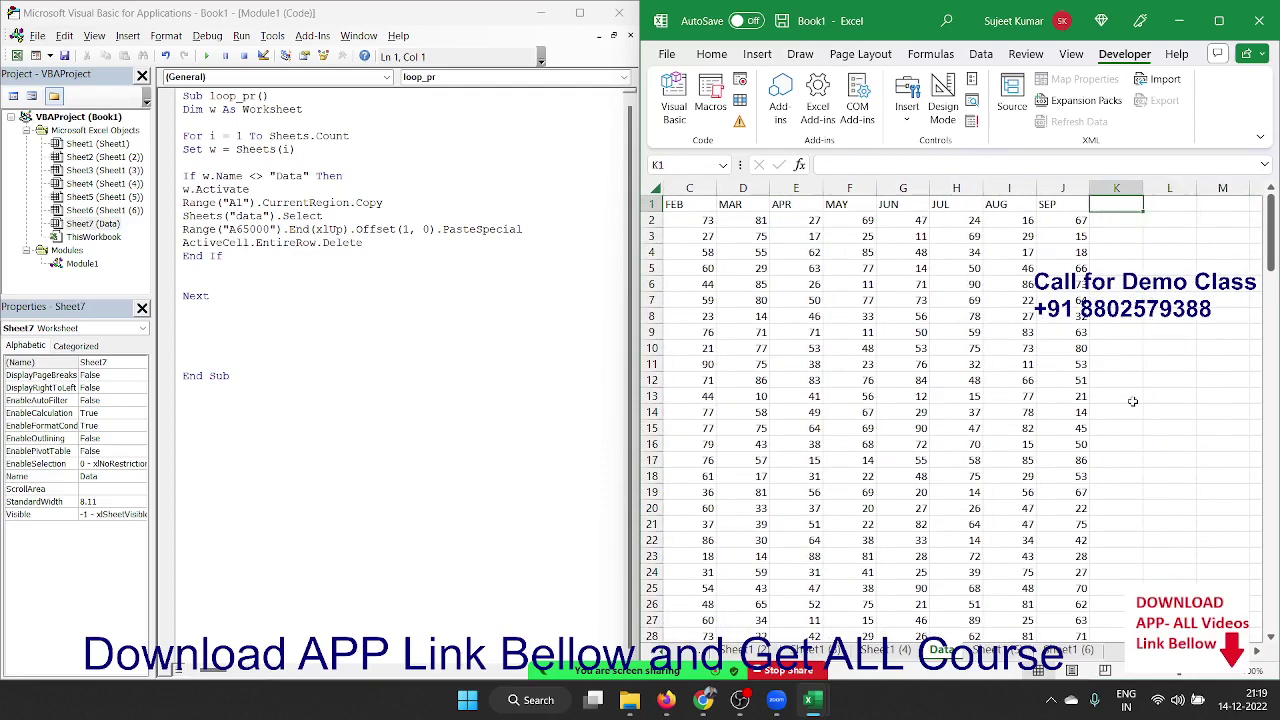
# Enter the header Sheet_Name in K1.
pyautogui.write('Seet')
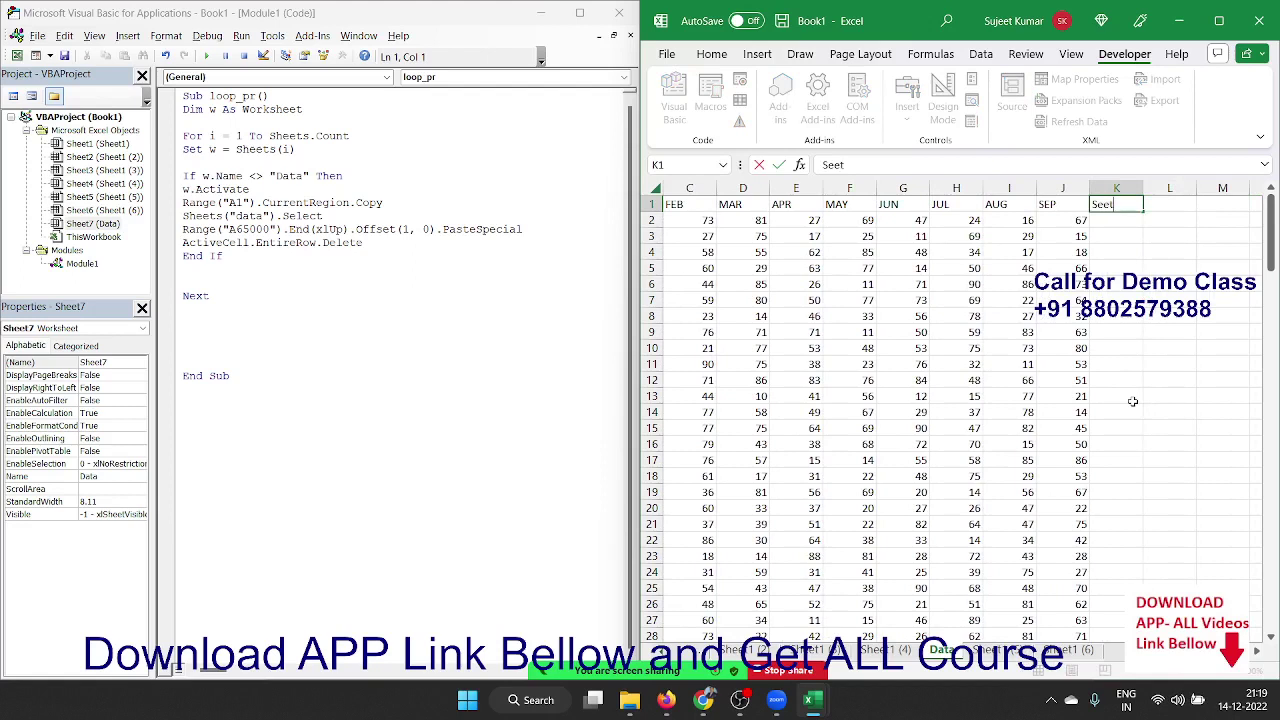
pyautogui.press('BackSpace')
pyautogui.press('BackSpace')
pyautogui.write('hee')
pyautogui.write('t_')
pyautogui.write('Name')
pyautogui.press('Return')
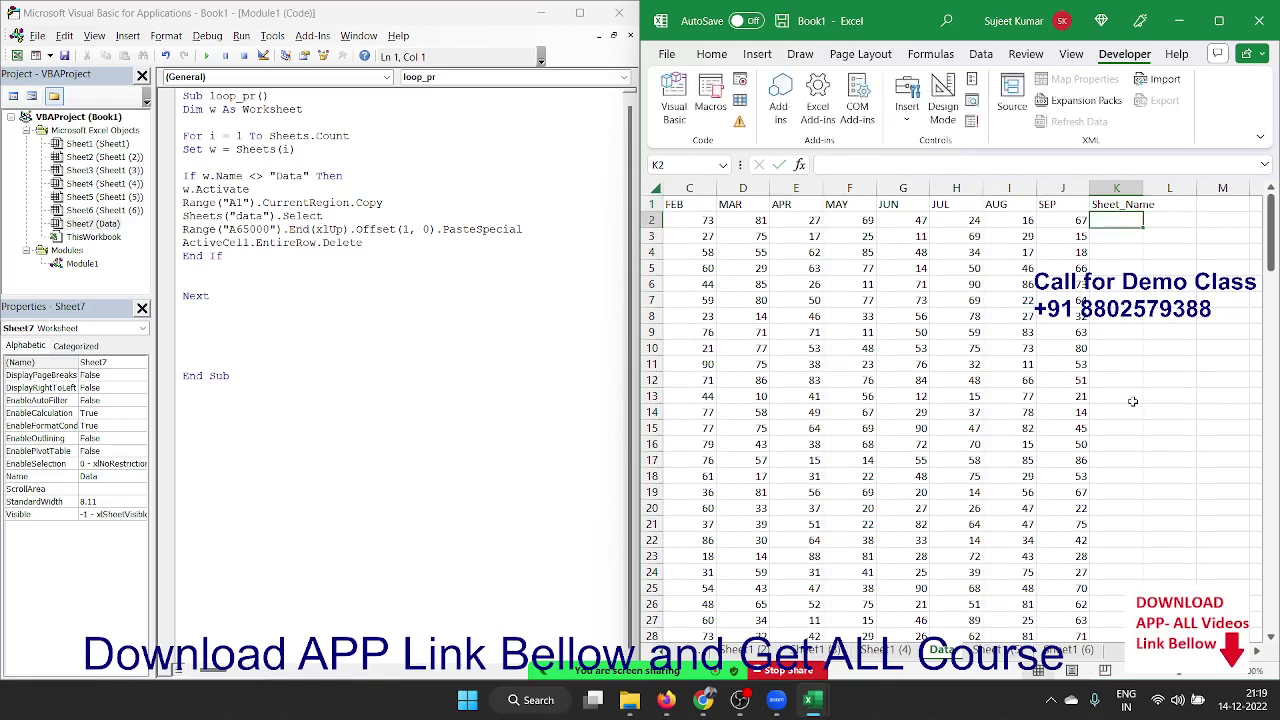
# Clear all data rows from A2 through column J and jump back to the top.
pyautogui.press('Left')
pyautogui.press('Left')
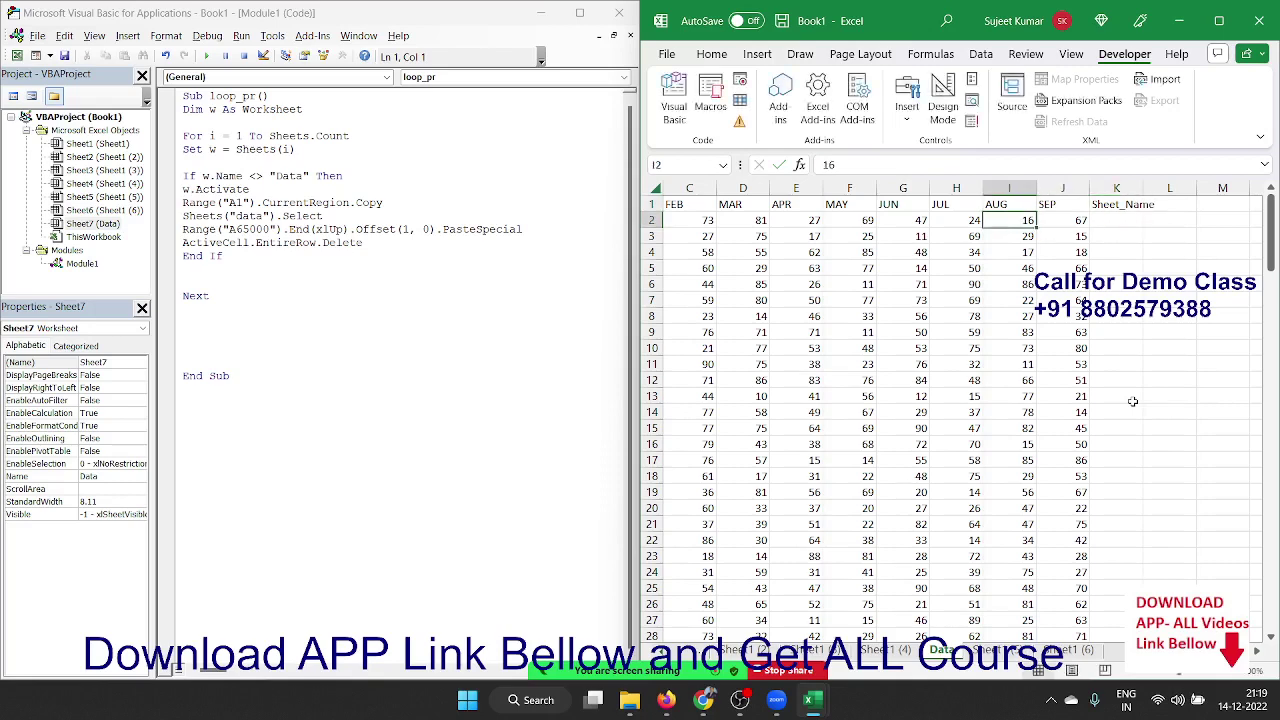
pyautogui.press('Left')
pyautogui.press('Left')
pyautogui.press('Left')
pyautogui.press('Left')
pyautogui.press('Left')
pyautogui.press('Left')
pyautogui.hotkey('ctrl', 'shift', 'Right')
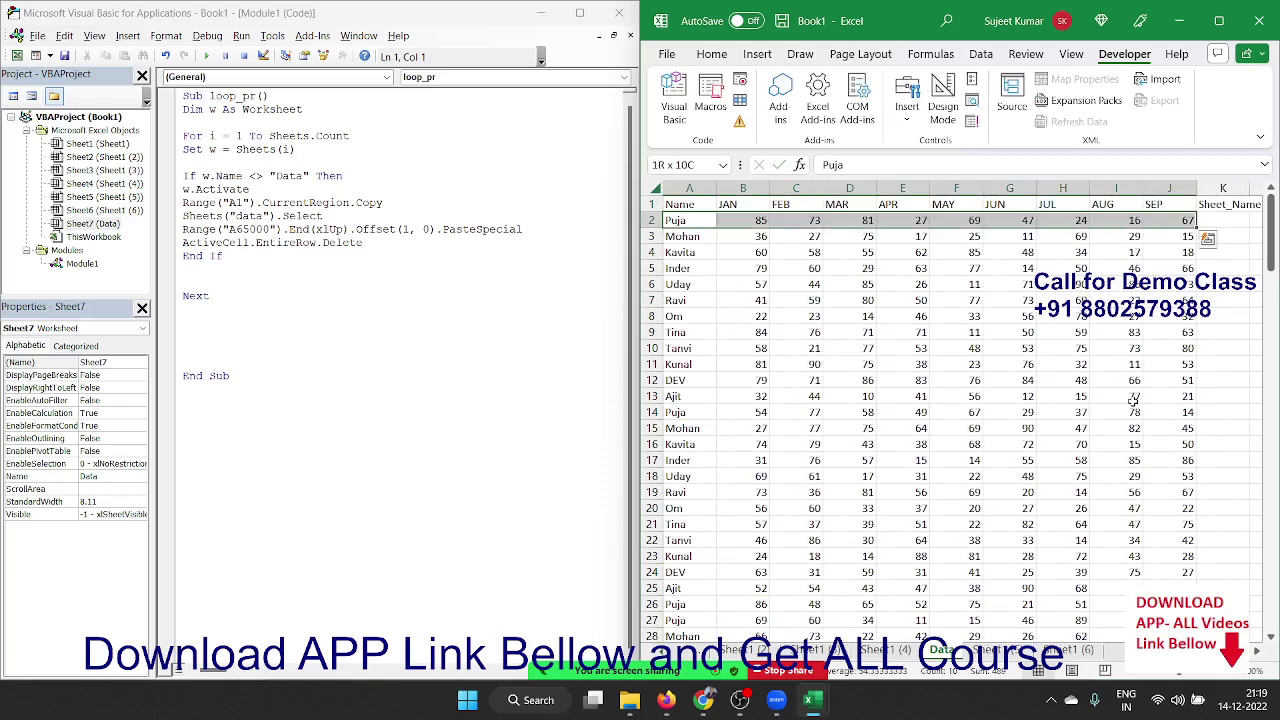
pyautogui.hotkey('ctrl', 'shift', 'Down')
pyautogui.press('Delete')
pyautogui.hotkey('ctrl', 'BackSpace')
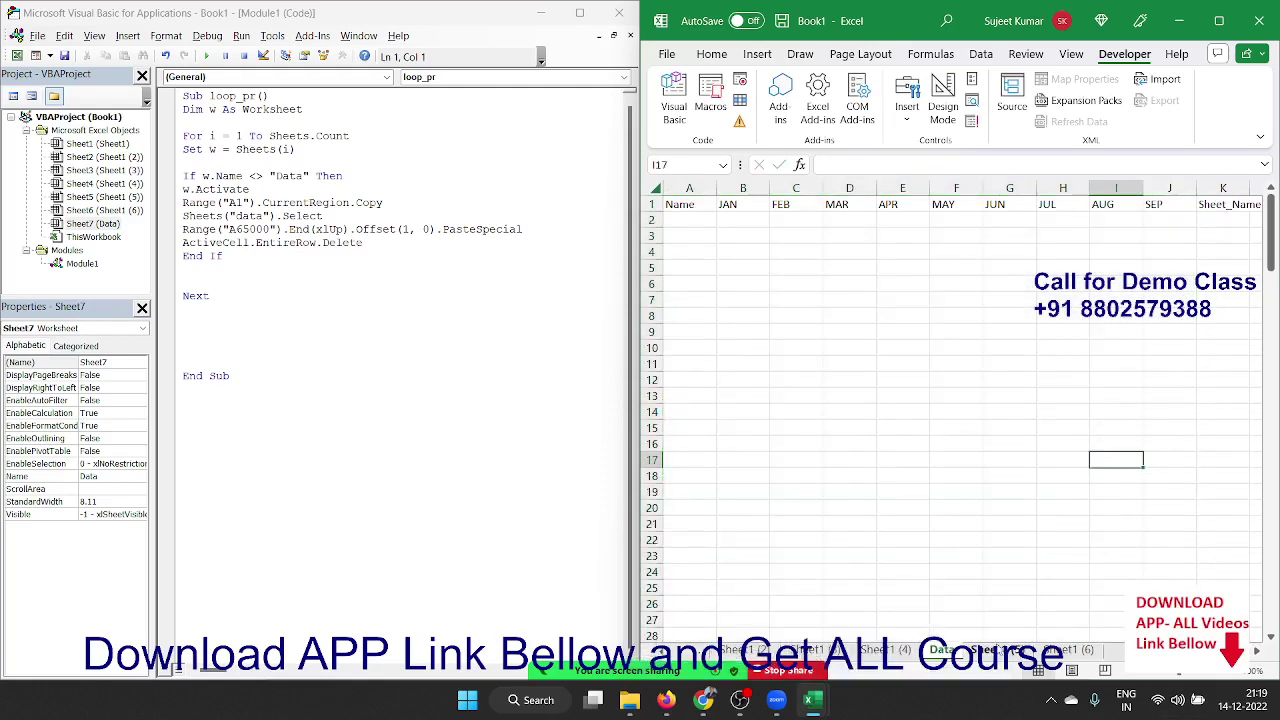
# Paste Sheet1 (5)'s whole table into the Data sheet at A2 and delete the duplicate header row.
pyautogui.click(990, 650)
pyautogui.hotkey('ctrl', 'Up')
pyautogui.hotkey('ctrl', 'a')
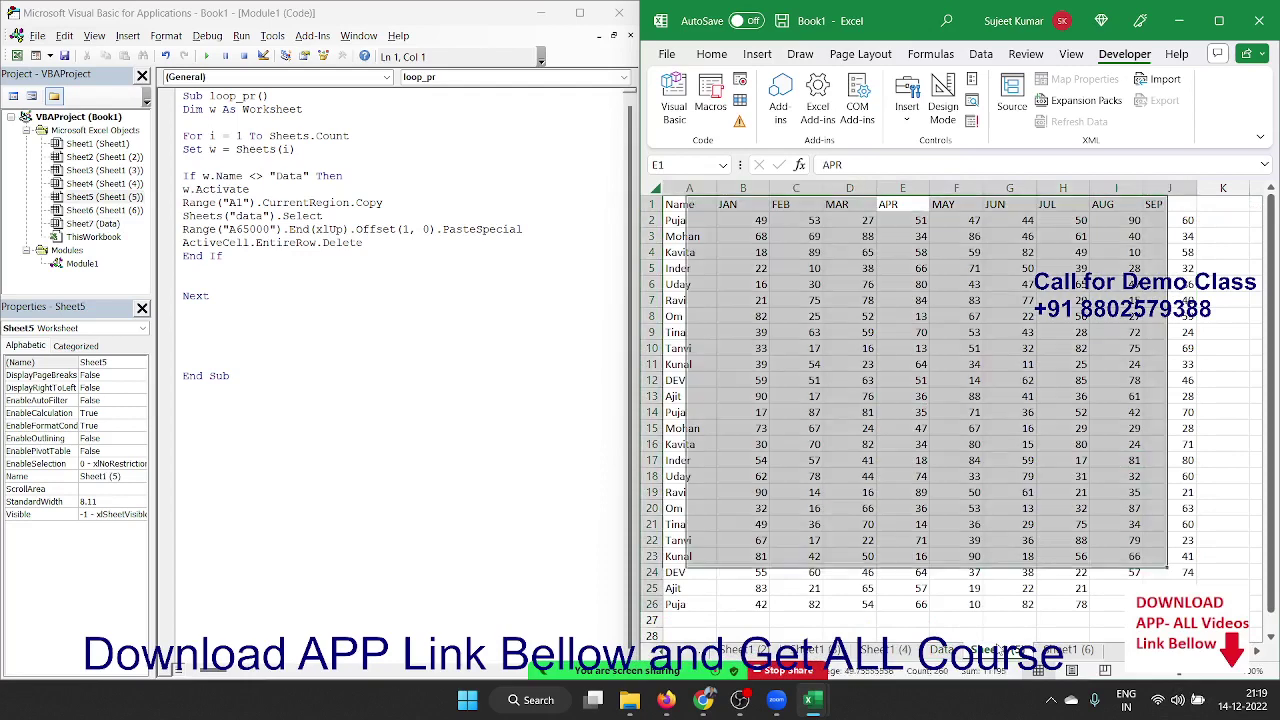
pyautogui.hotkey('ctrl', 'c')
pyautogui.click(940, 650)
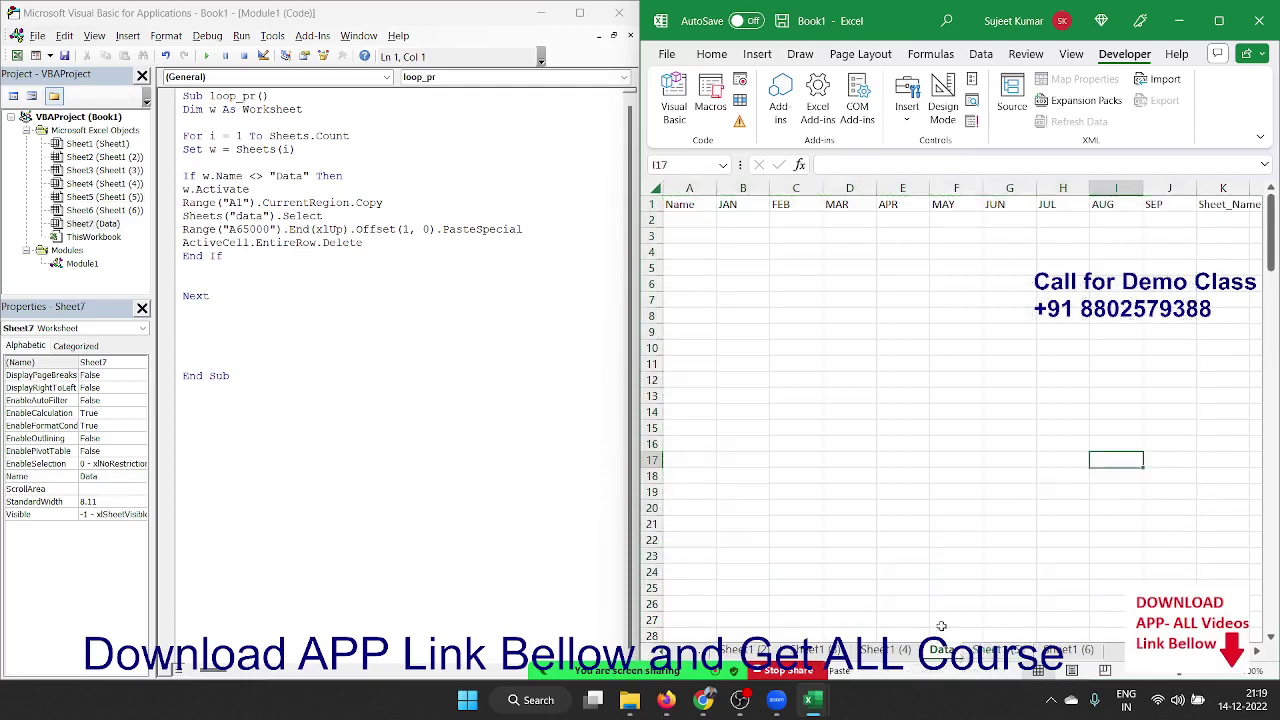
pyautogui.click(687, 220)
pyautogui.hotkey('ctrl', 'v')
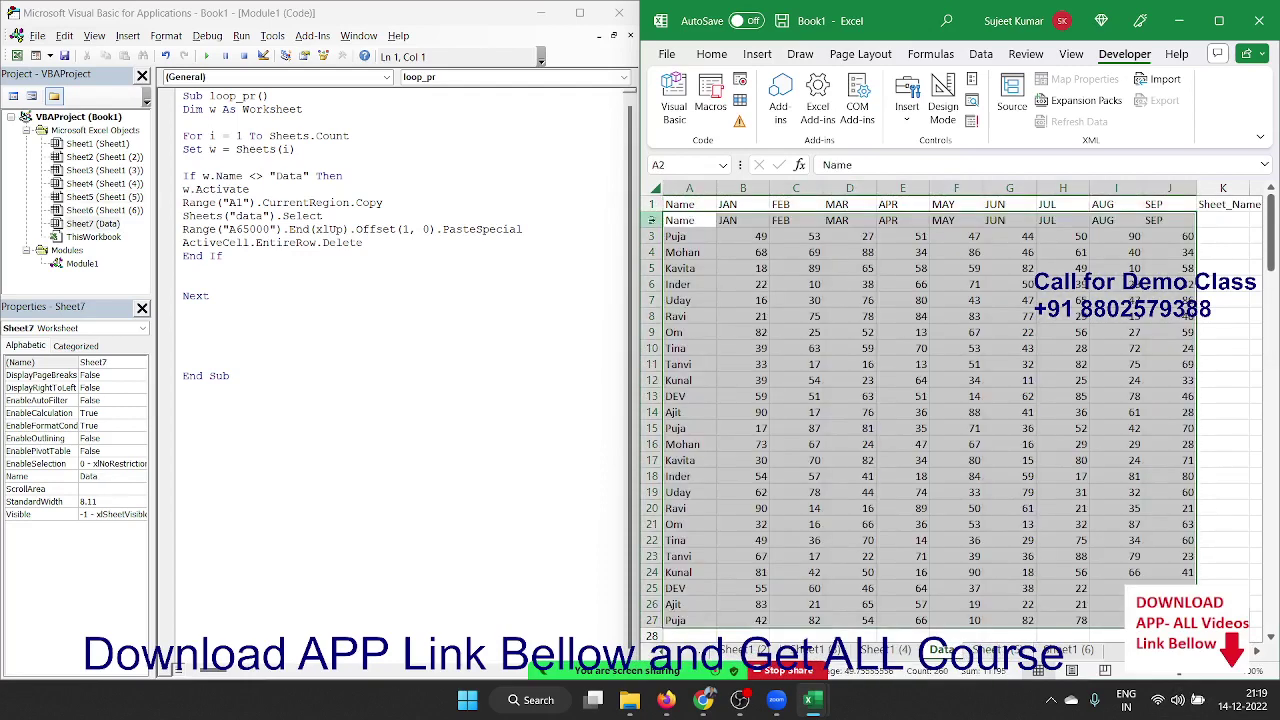
pyautogui.click(647, 220)
pyautogui.hotkey('ctrl', '-')
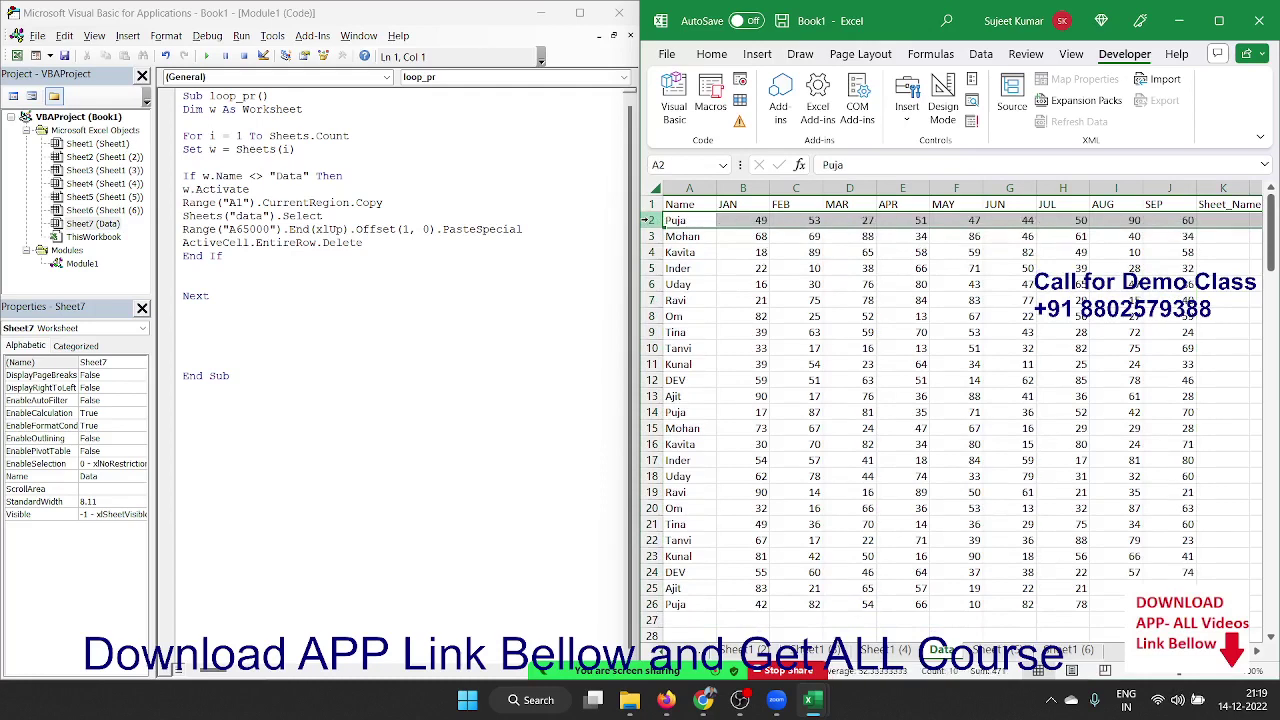
# Enter Sheet1(5) in K2 and fill it down K2:K26 under Sheet_Name.
pyautogui.press('Right')
pyautogui.press('Right')
pyautogui.press('Right')
pyautogui.press('Right')
pyautogui.press('Right')
pyautogui.press('Right')
pyautogui.press('Right')
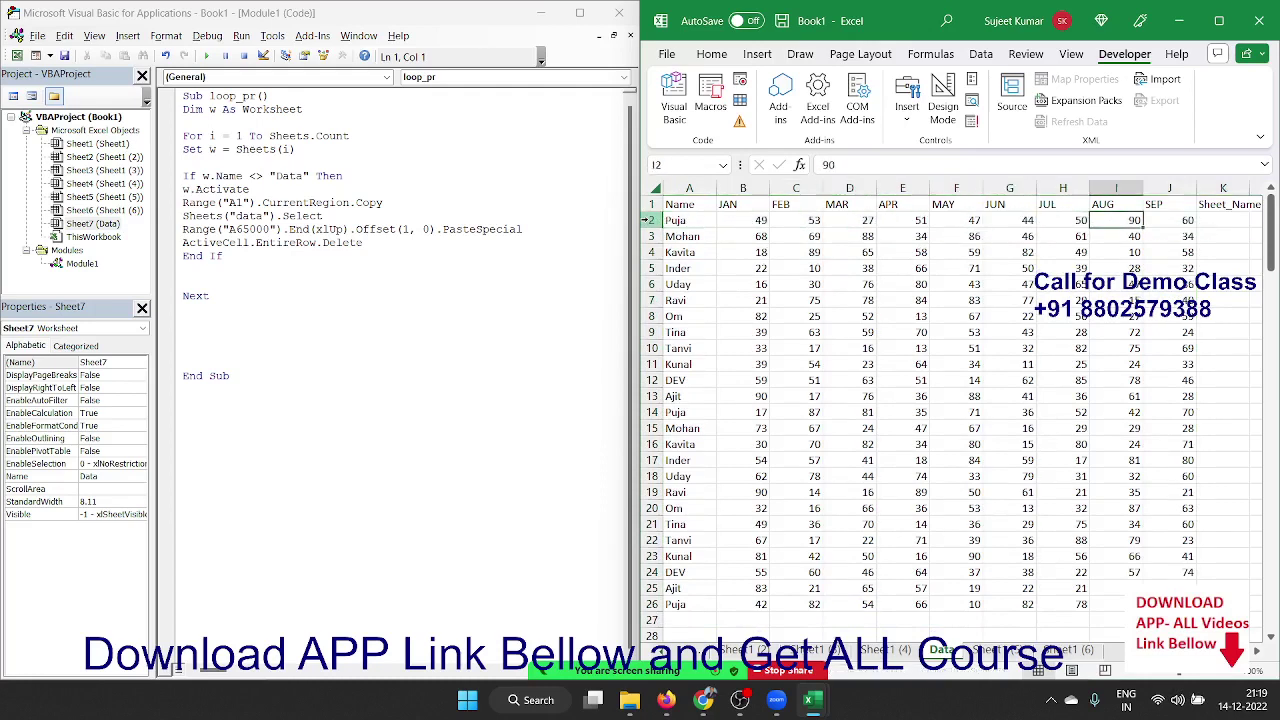
pyautogui.press('Right')
pyautogui.press('Right')
pyautogui.write('S')
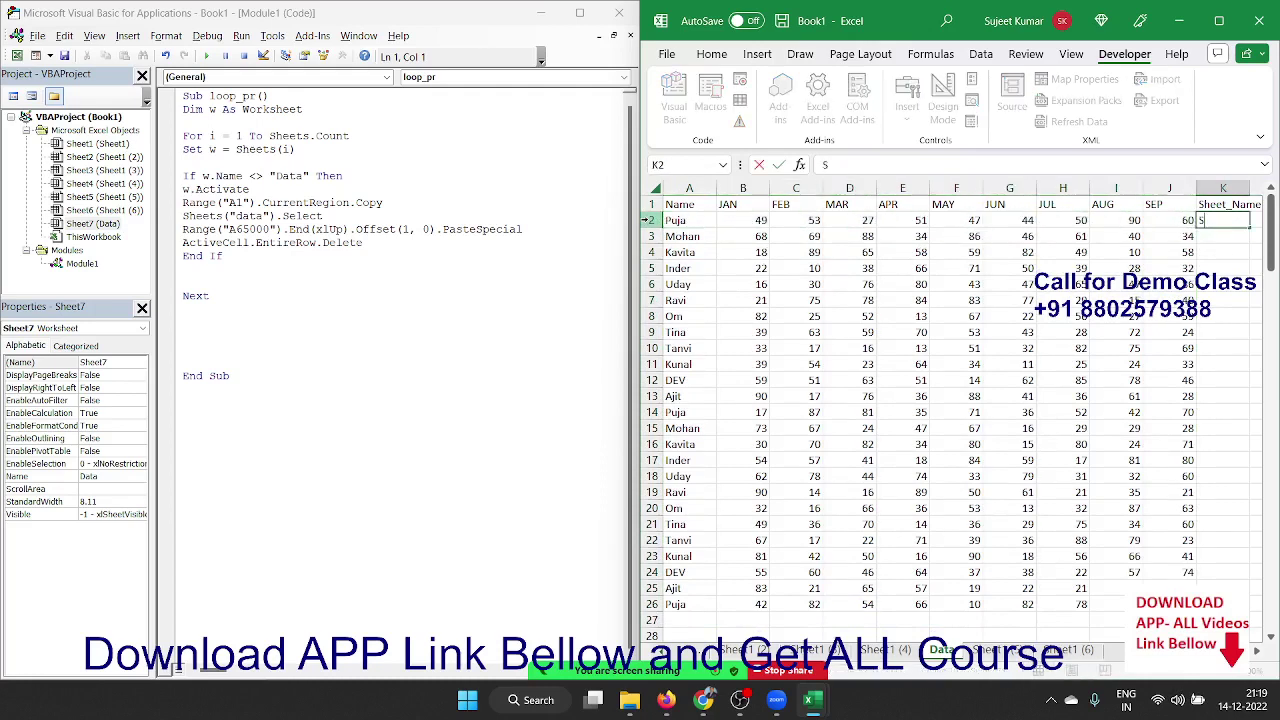
pyautogui.write('heet1(')
pyautogui.write('5')
pyautogui.write(')')
pyautogui.press('Return')
pyautogui.click(1222, 220)
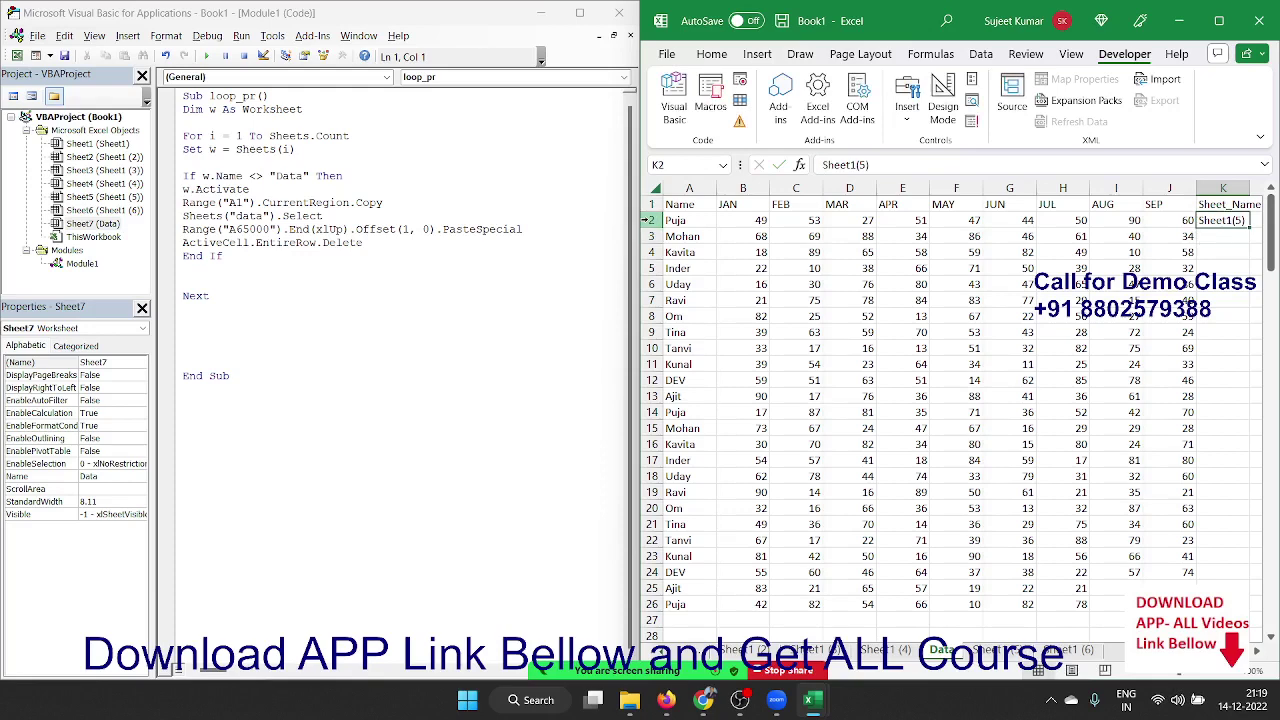
pyautogui.moveTo(1222, 220); pyautogui.dragTo(1222, 604)
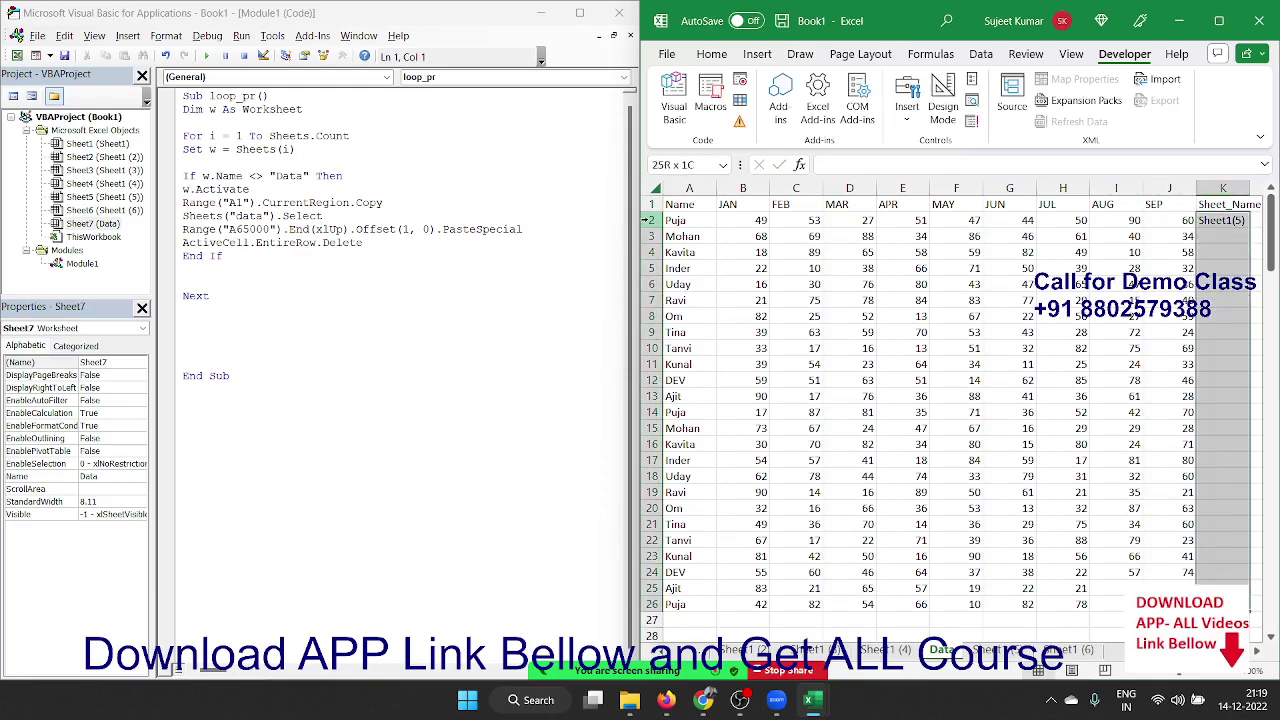
pyautogui.hotkey('ctrl', 's')
pyautogui.press('Escape')
pyautogui.hotkey('ctrl', 'd')
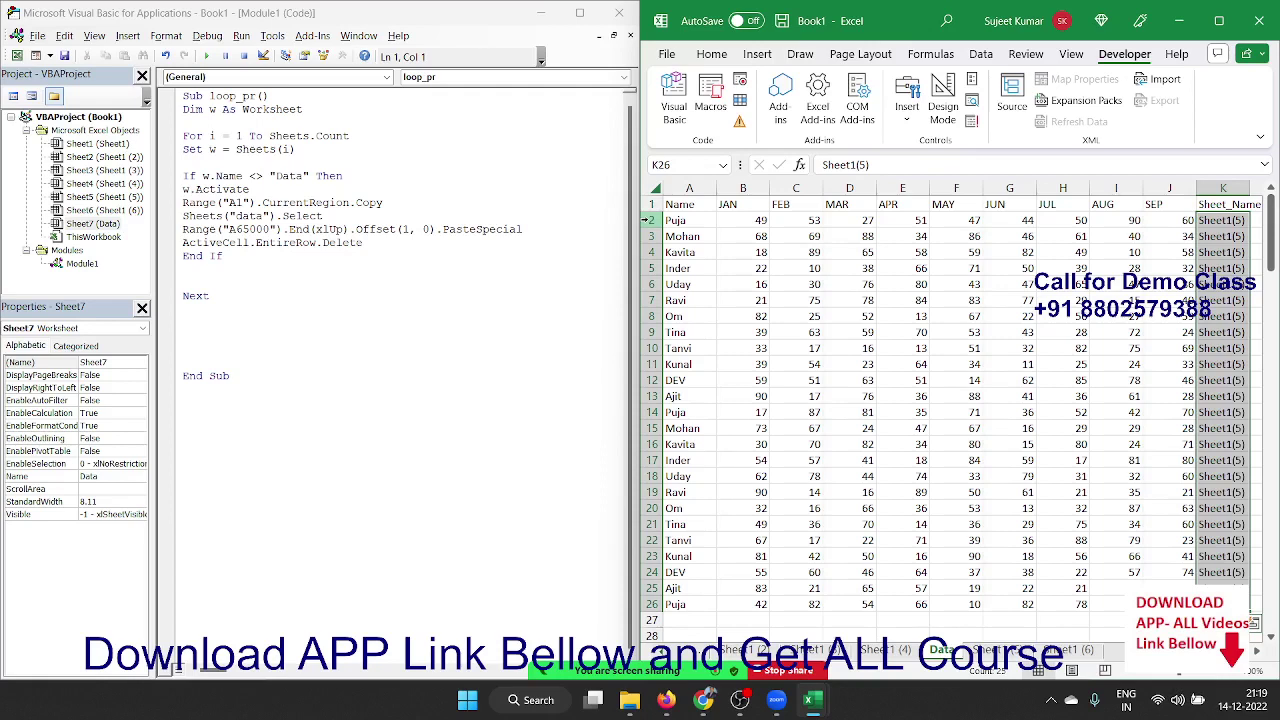